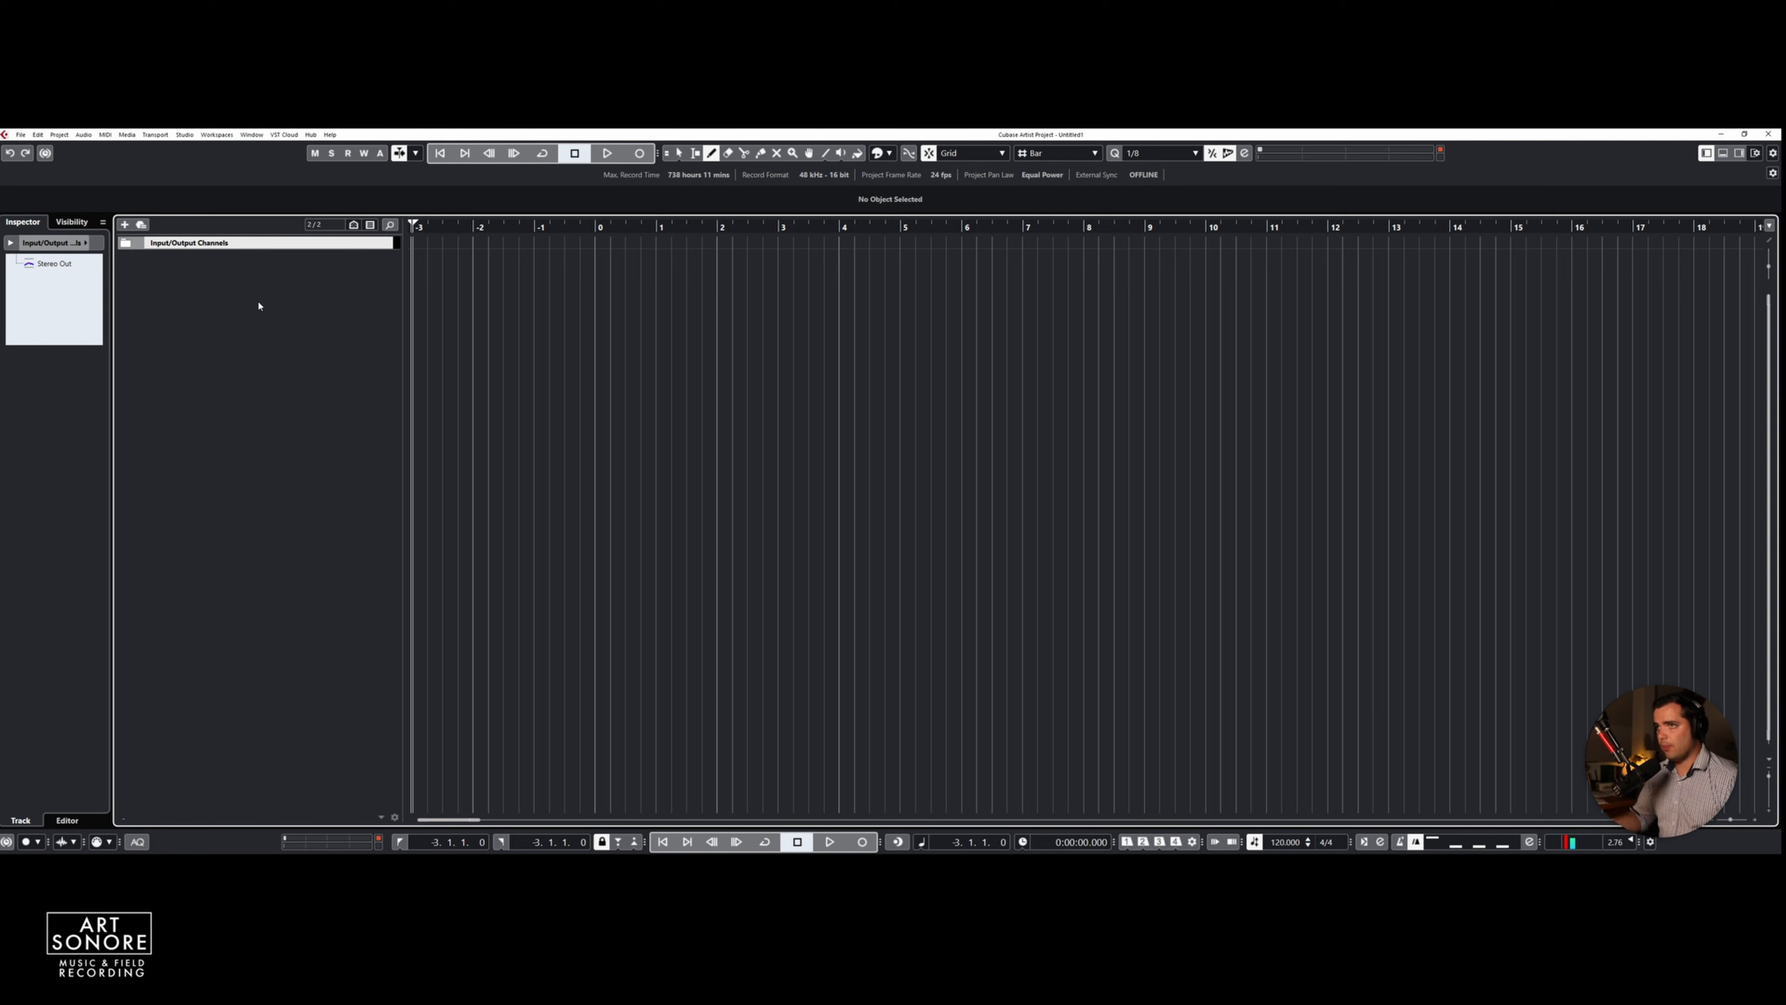
# Add one instrument track using SINE Player, routed to Stereo Out
pyautogui.rightClick(235, 295)
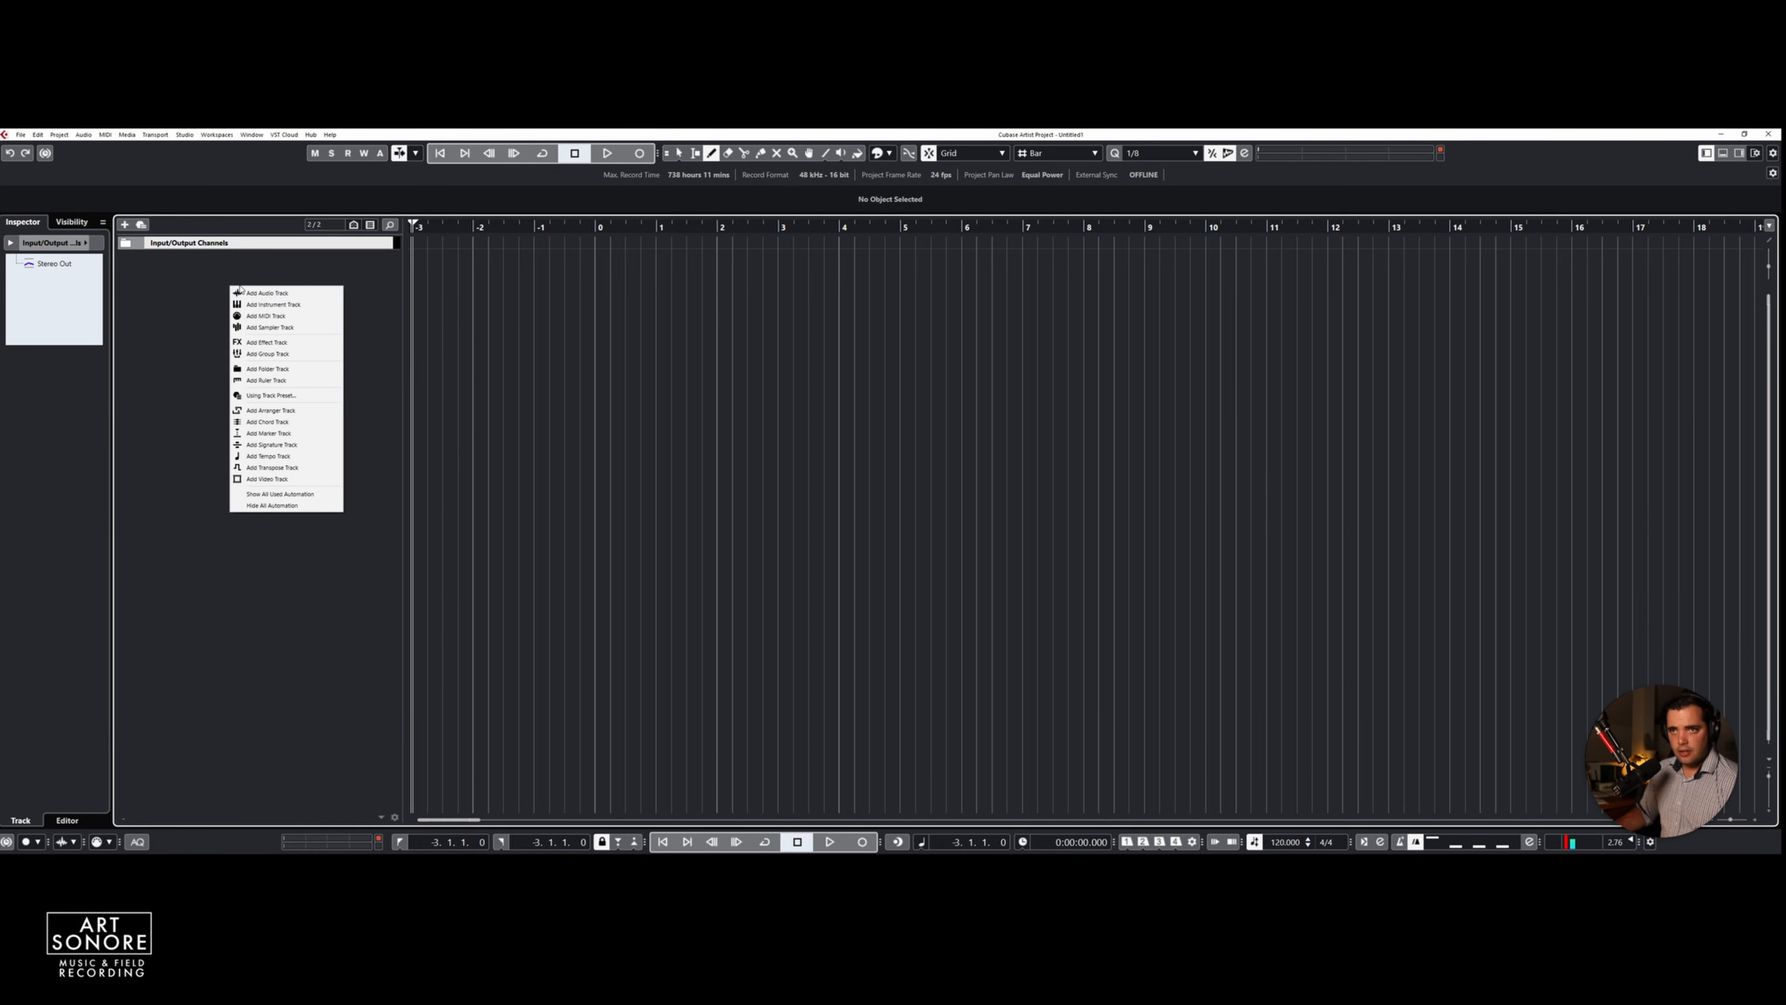
pyautogui.click(263, 304)
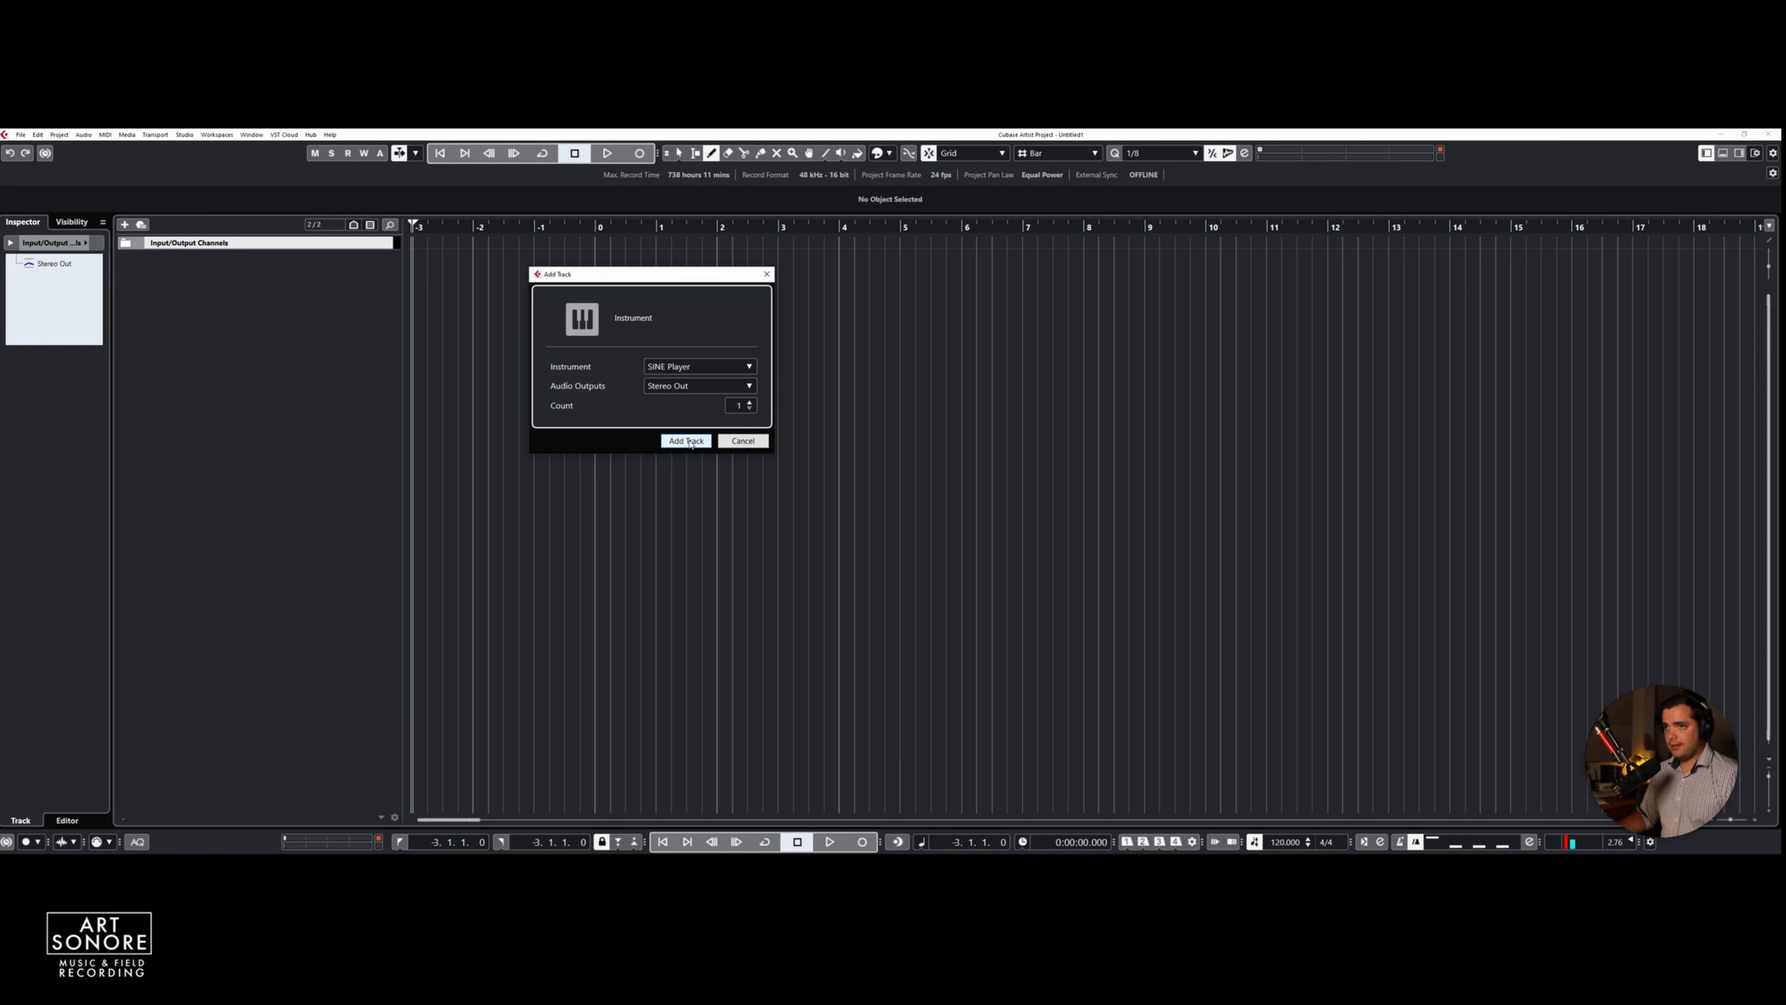
pyautogui.click(687, 441)
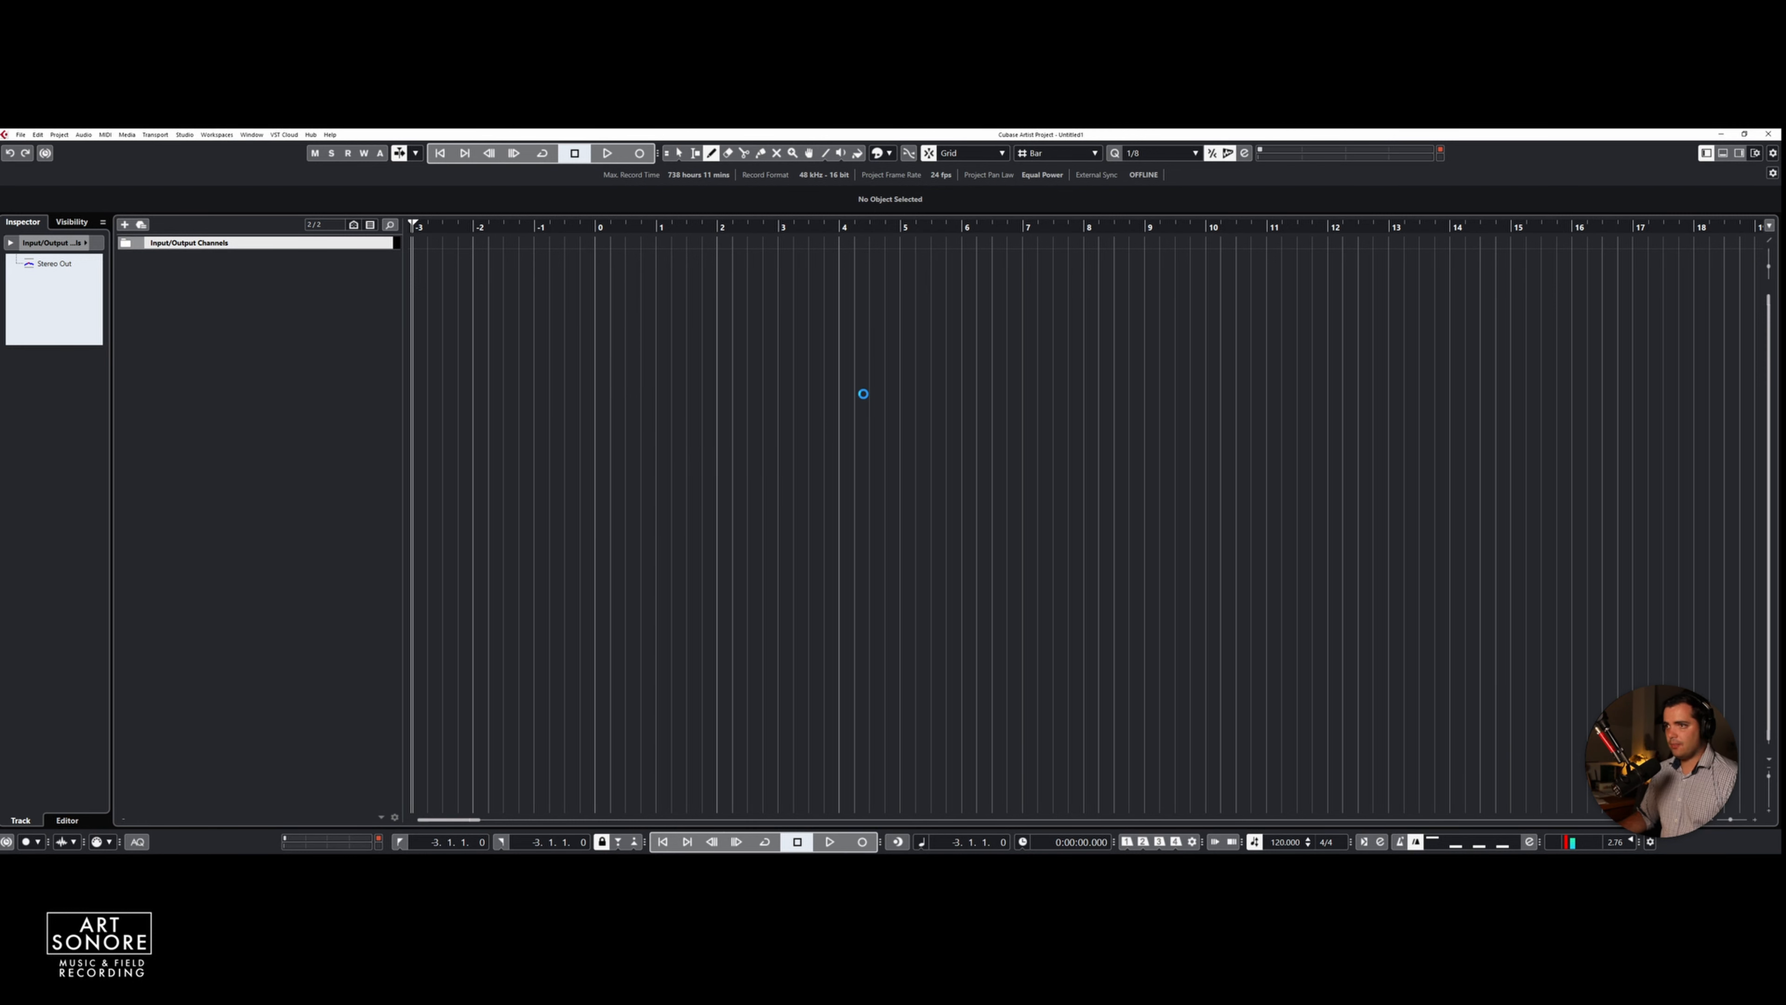
# Load the Ratio library's Piano into SINE Player and move the instrument window clear of the tracks
pyautogui.moveTo(855, 229); pyautogui.dragTo(858, 210)
pyautogui.scroll(-6, 725, 459)
pyautogui.click(673, 417)
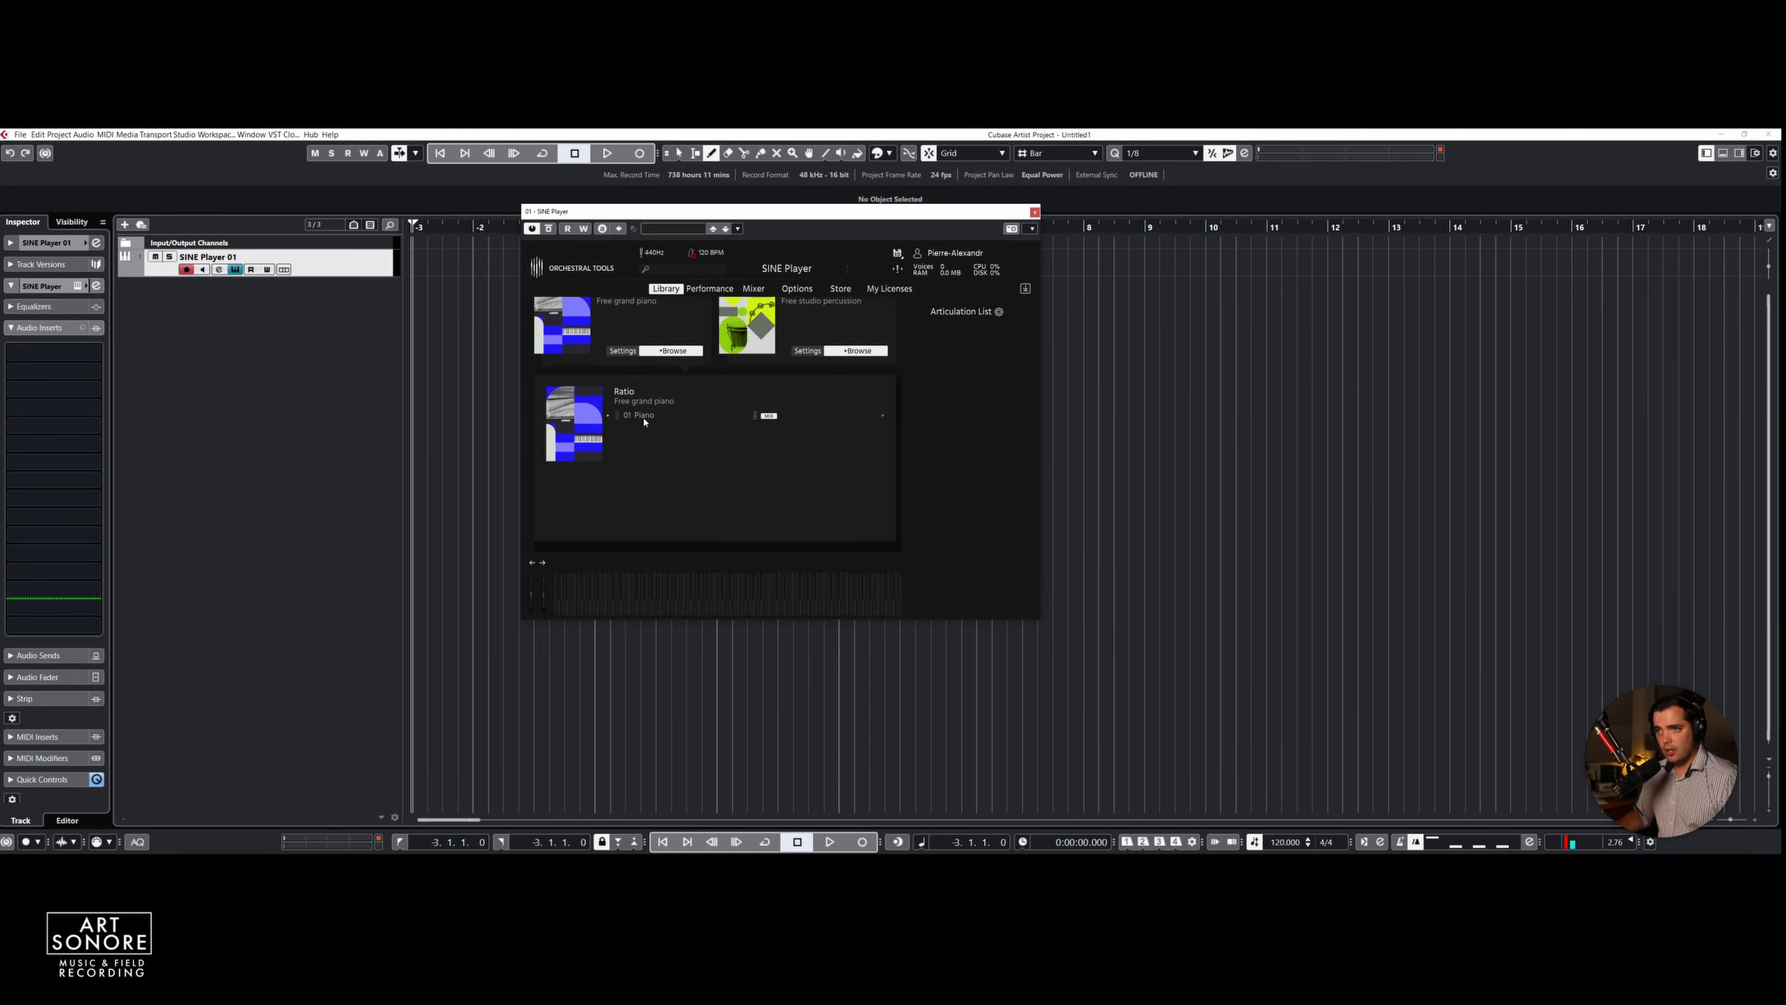
pyautogui.doubleClick(645, 417)
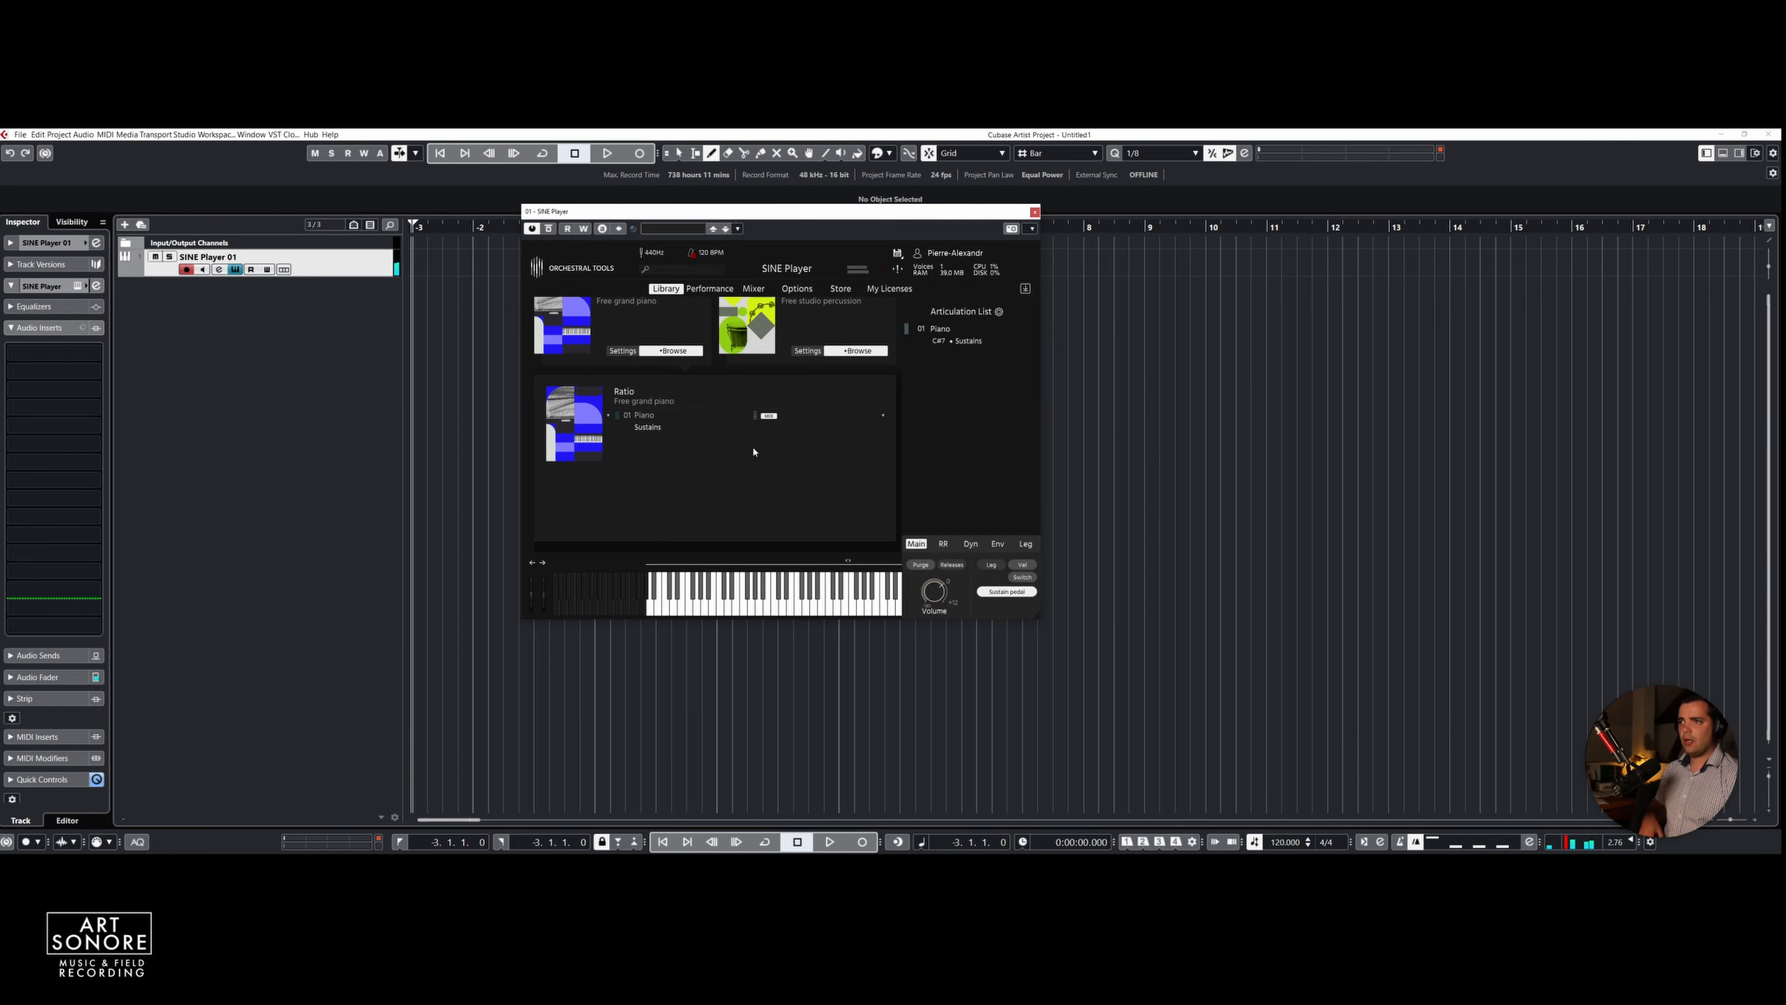
pyautogui.moveTo(822, 211); pyautogui.dragTo(841, 422)
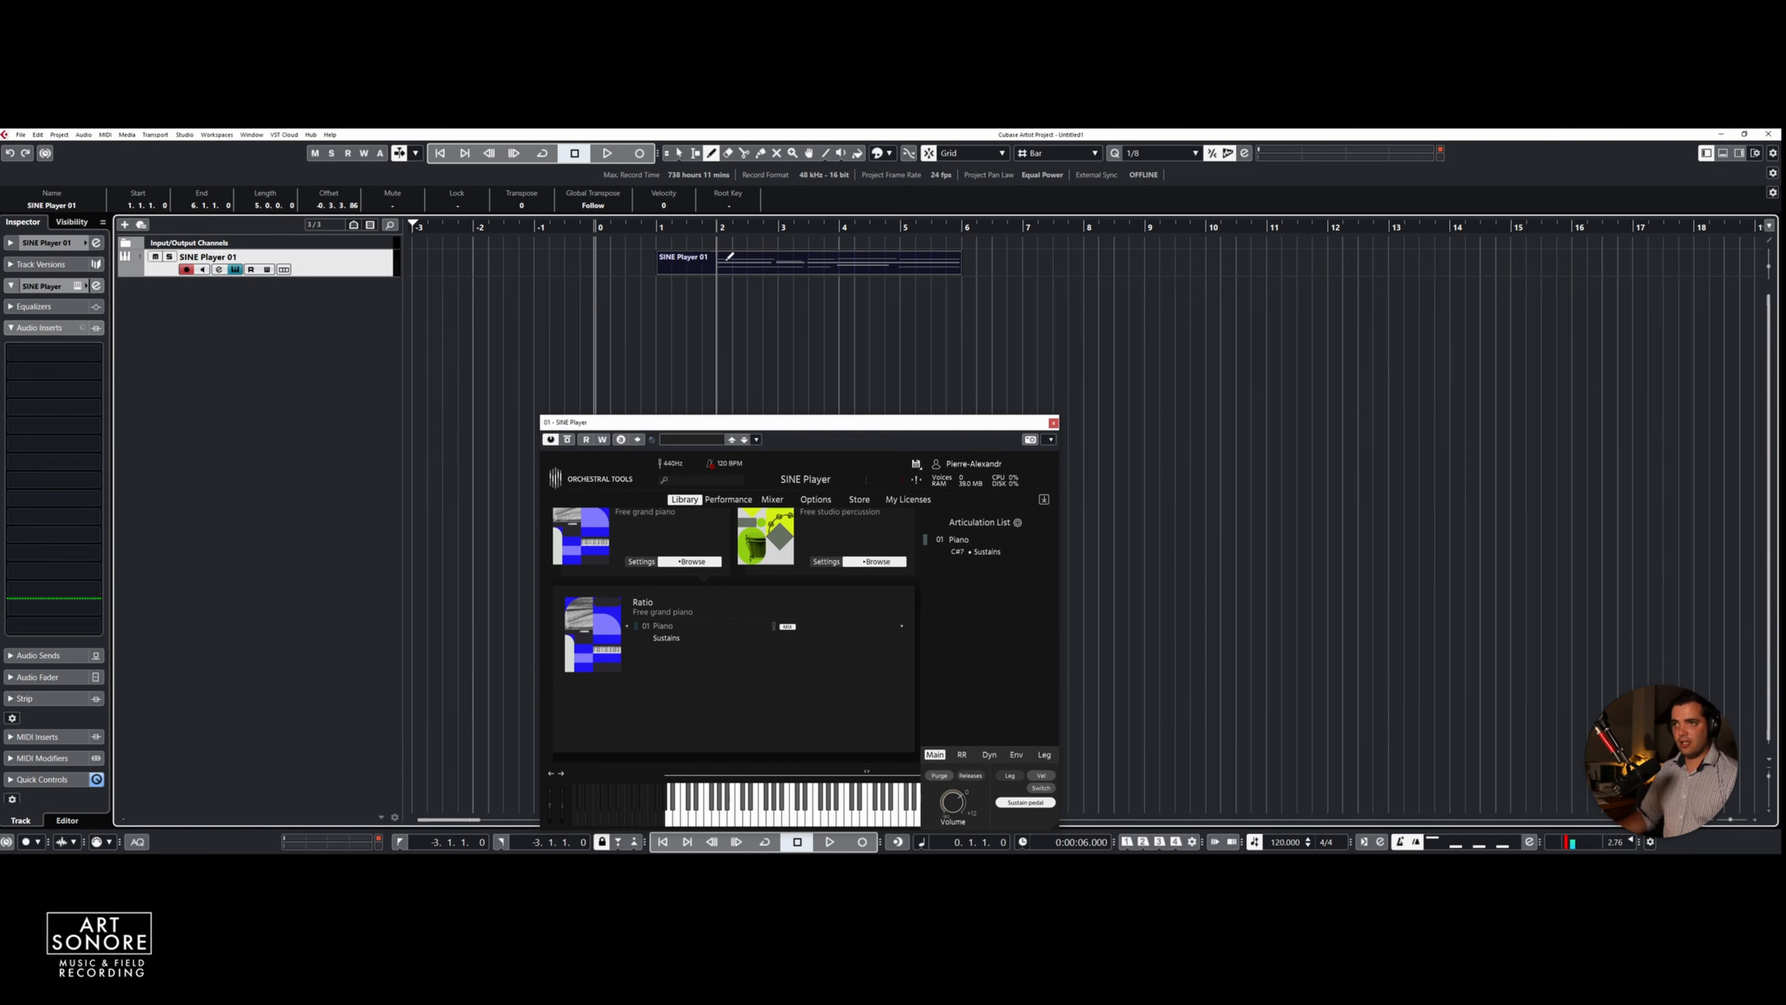
# Open the recorded SINE Player 01 part in the Key Editor, select all its notes and narrow the selection to the first chord
pyautogui.doubleClick(729, 256)
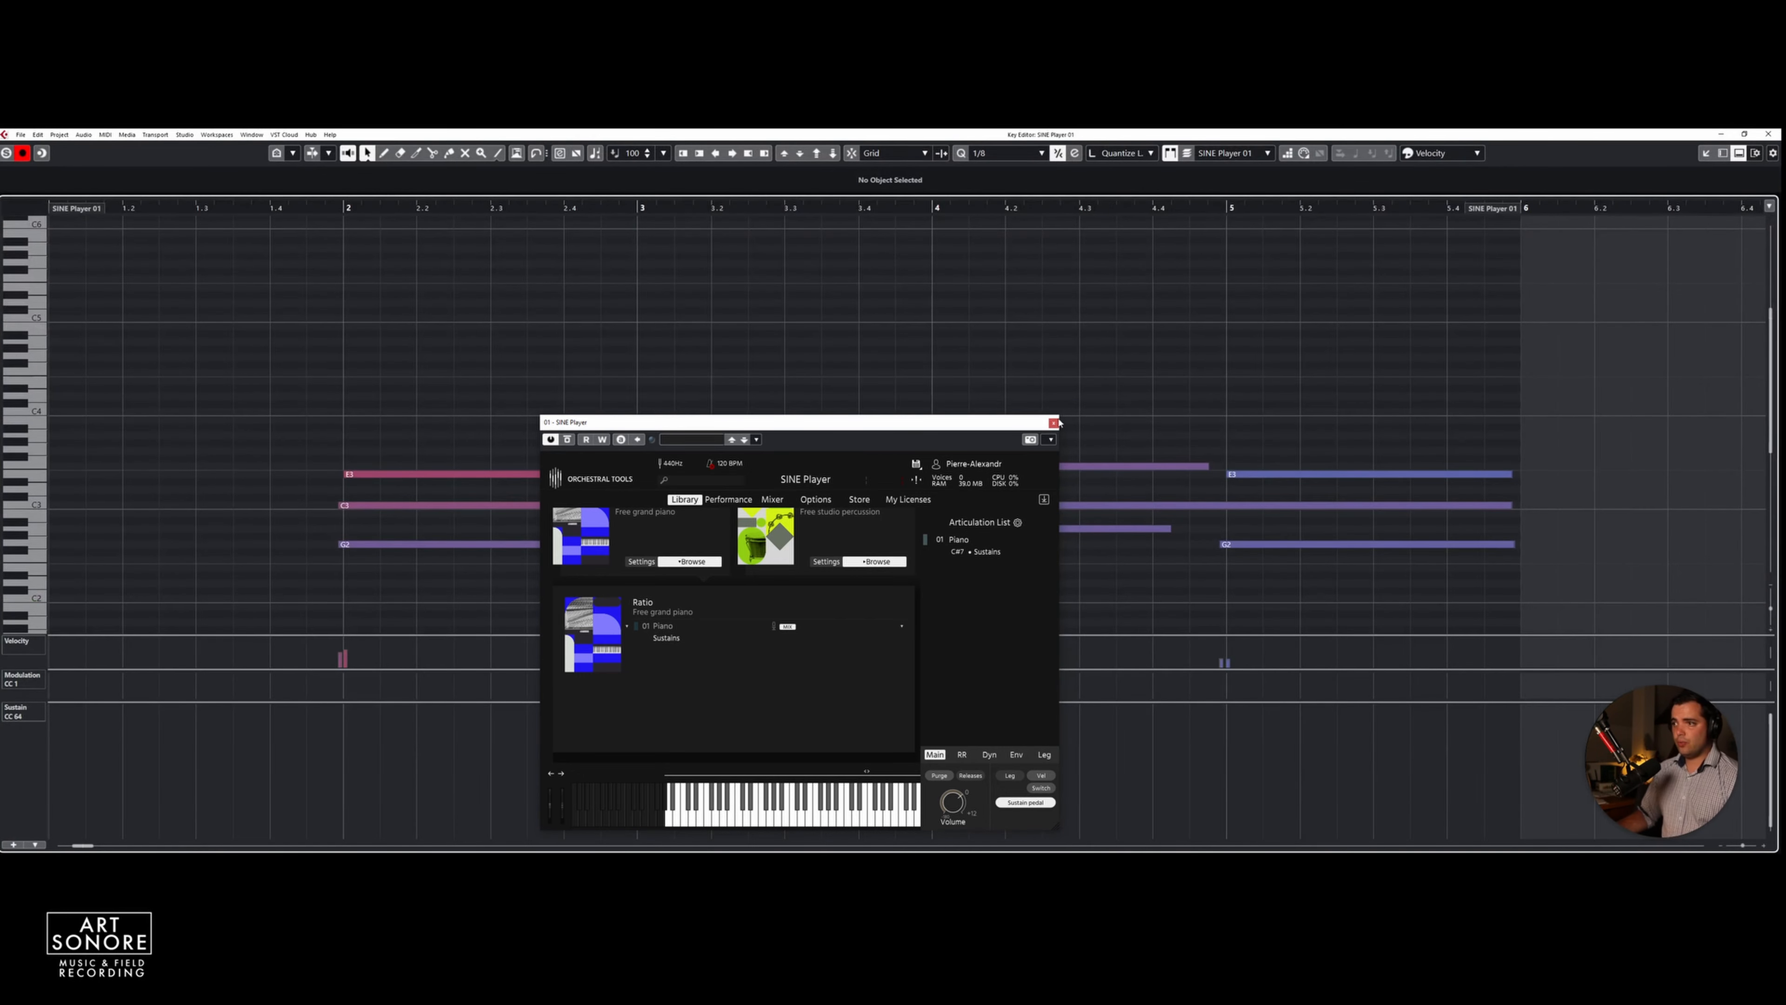
pyautogui.click(1053, 423)
pyautogui.scroll(-3, 710, 432)
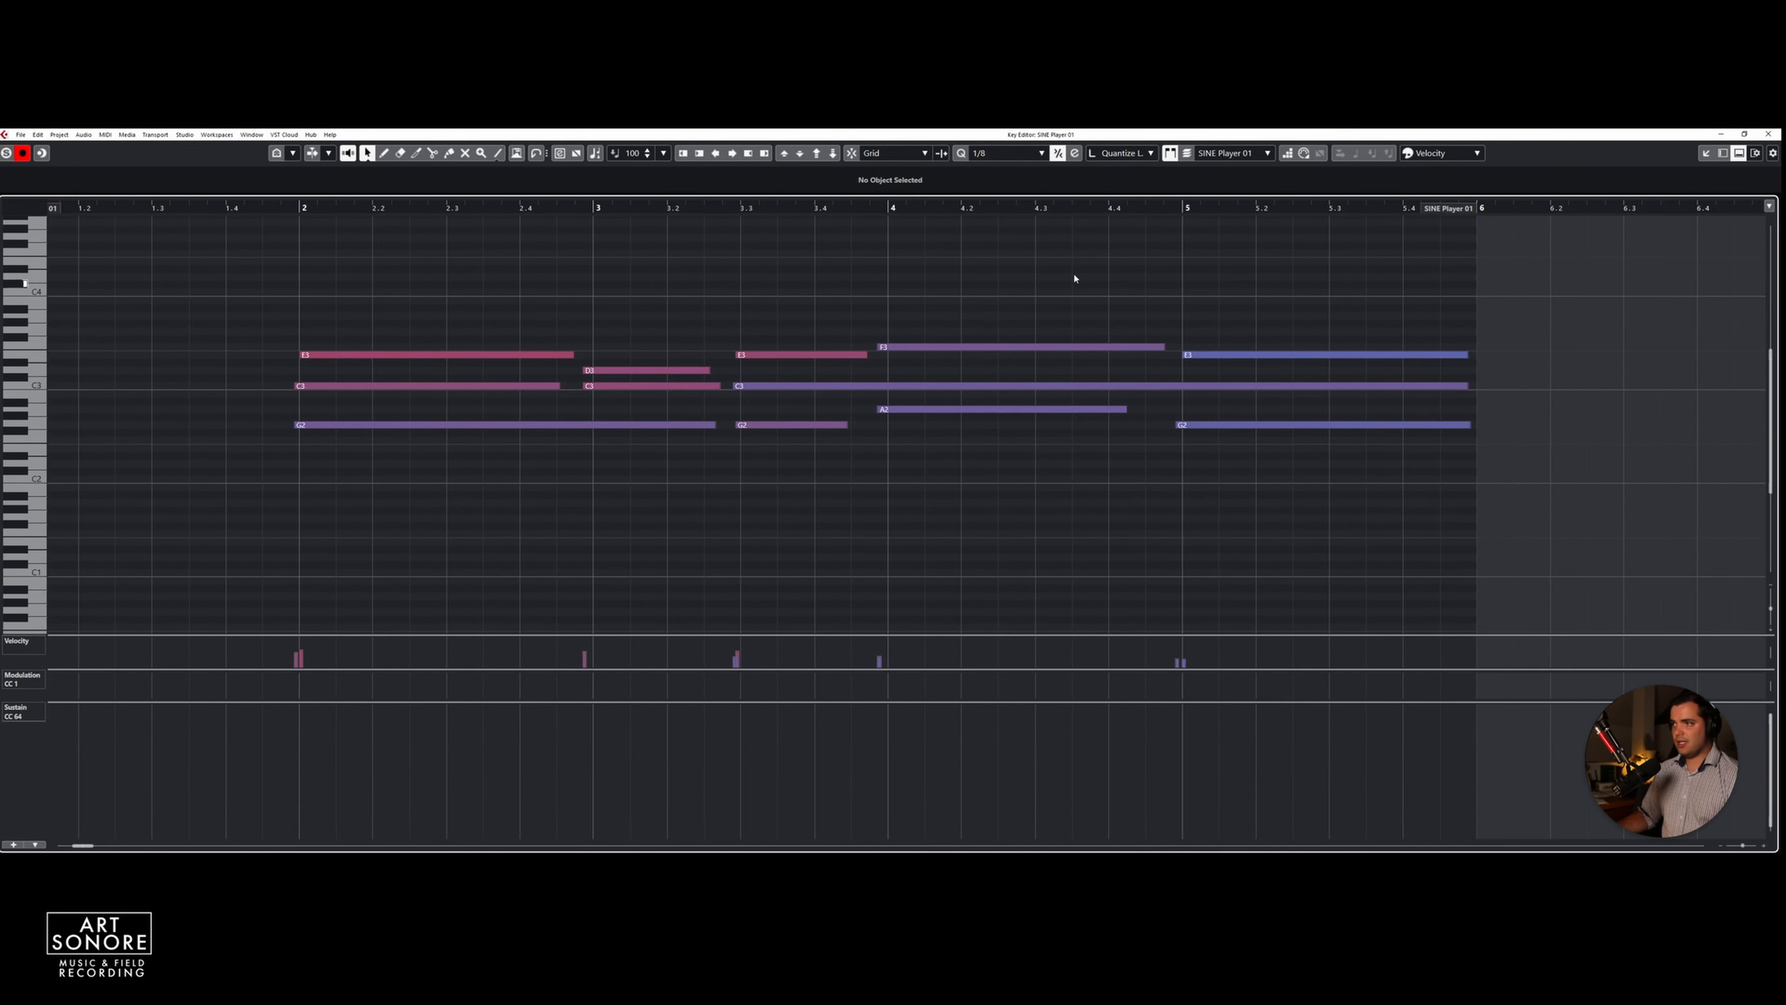
pyautogui.moveTo(380, 268); pyautogui.dragTo(1216, 566)
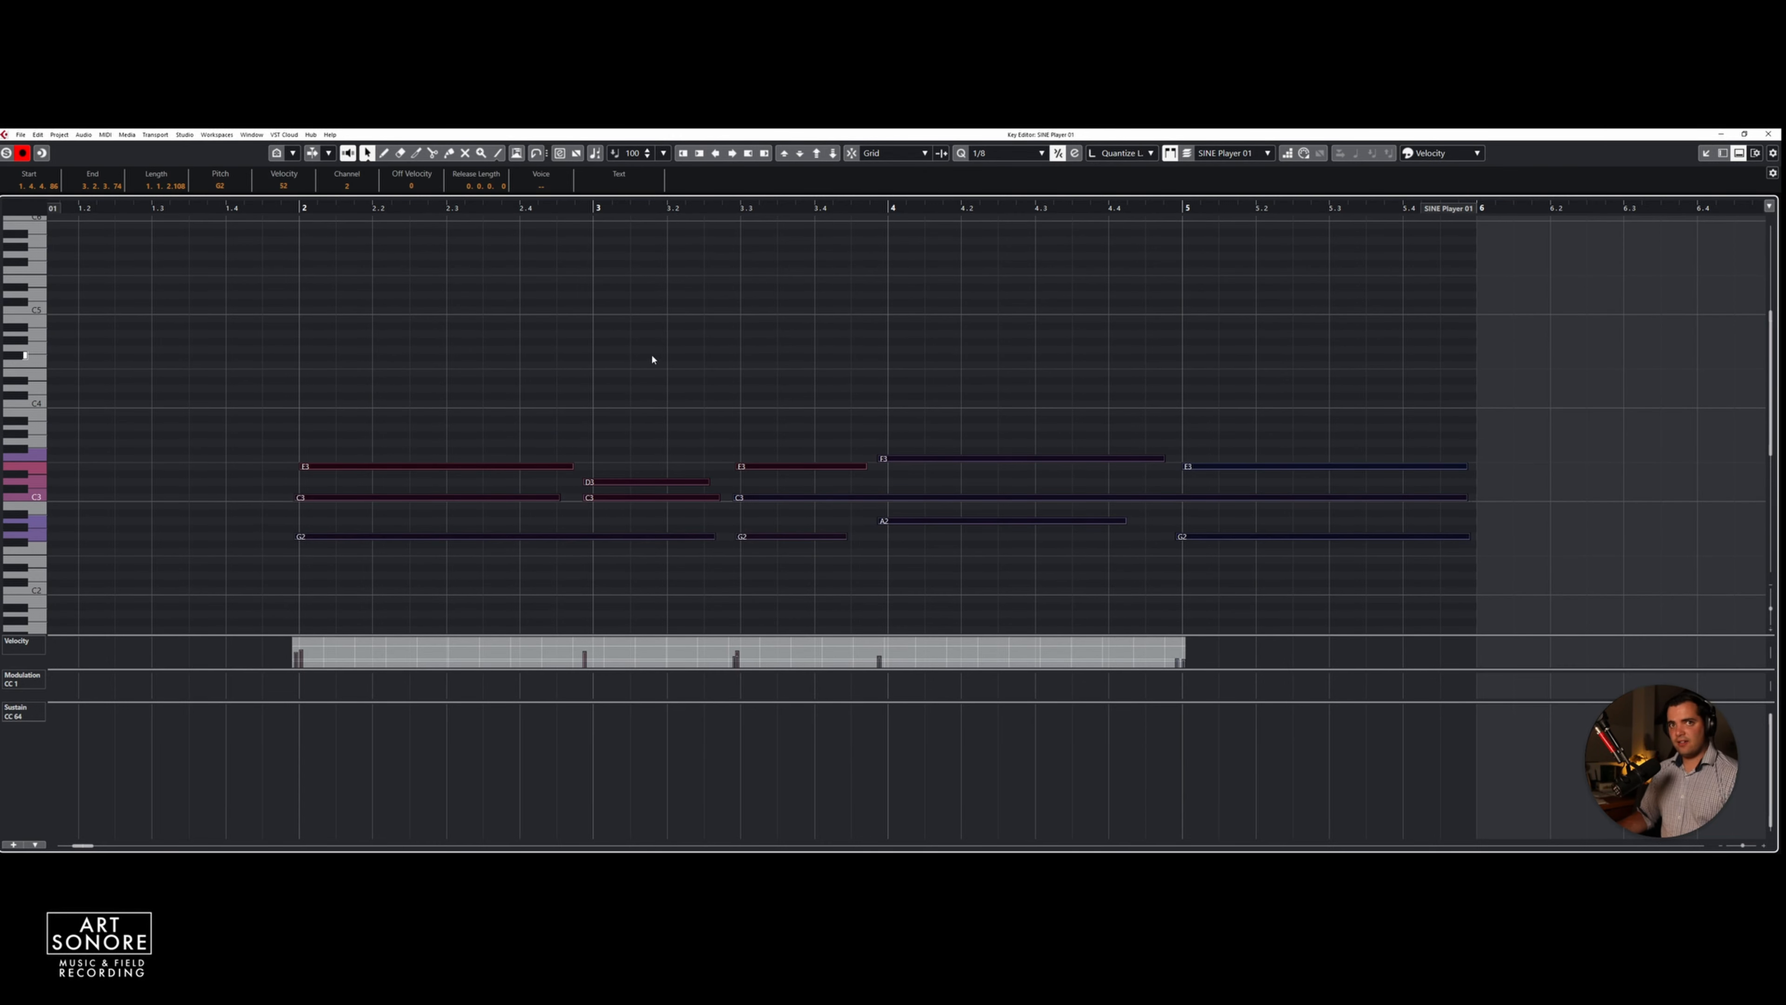
pyautogui.moveTo(512, 418); pyautogui.dragTo(510, 542)
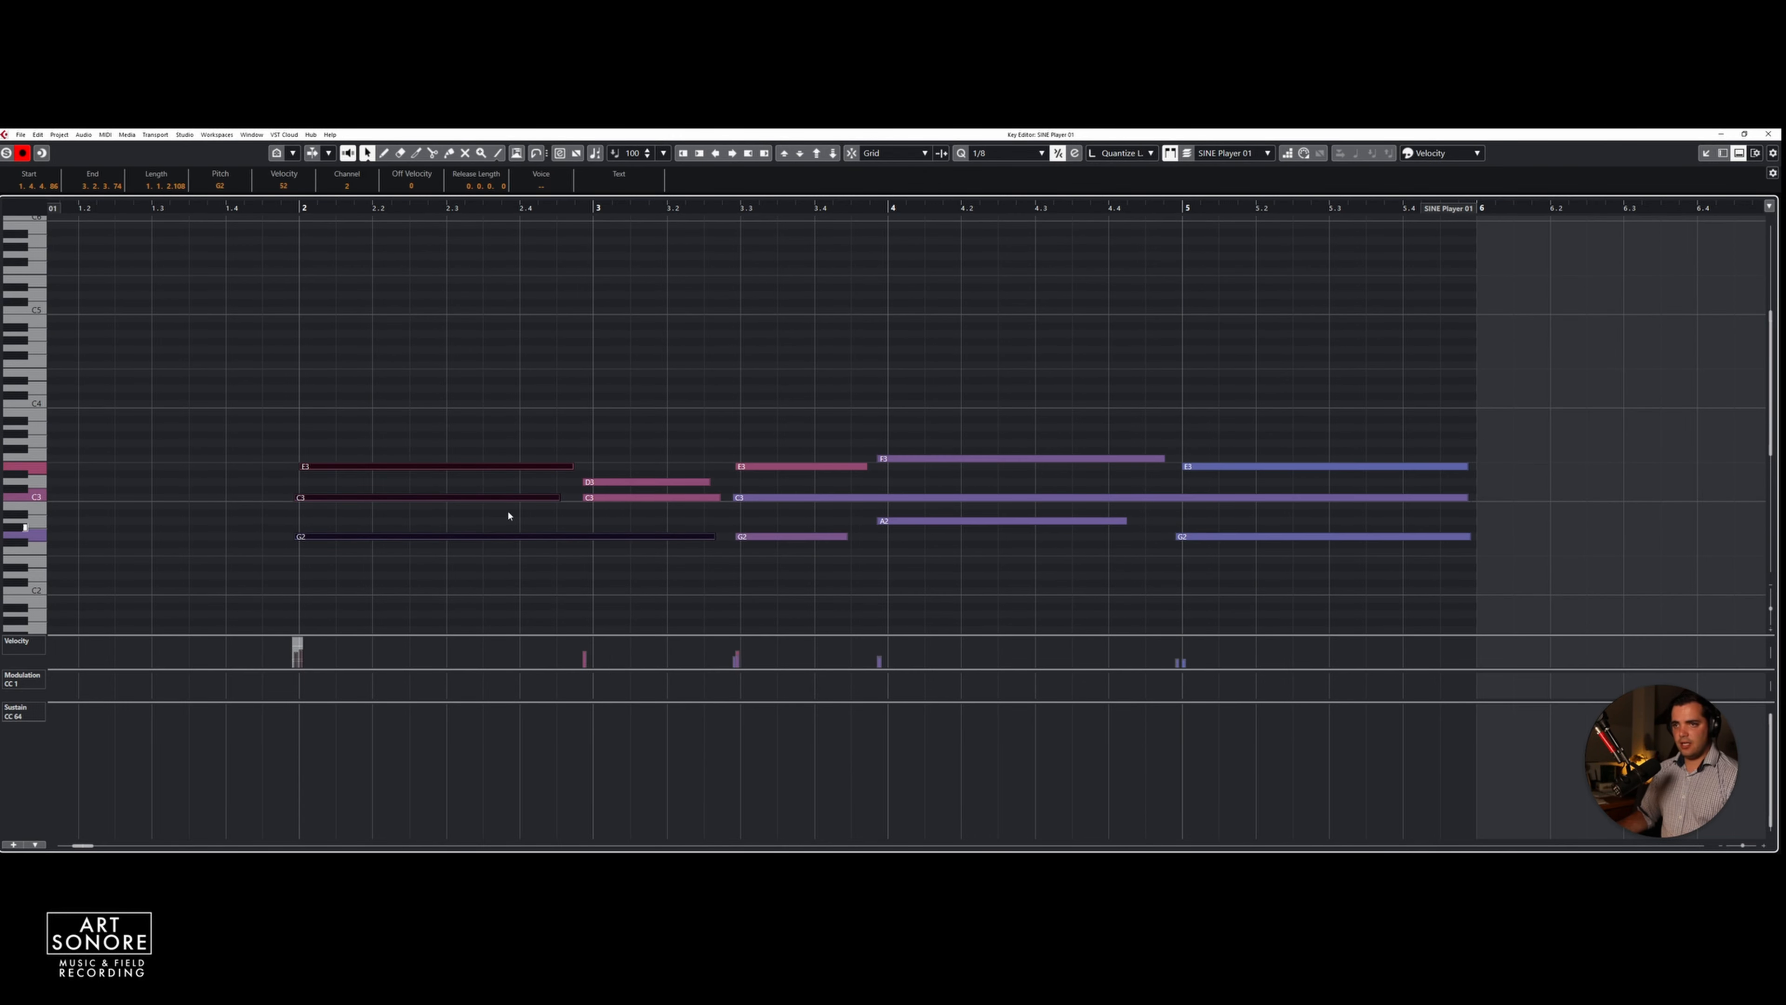
pyautogui.press('Return')
pyautogui.press('Return')
pyautogui.press('Return')
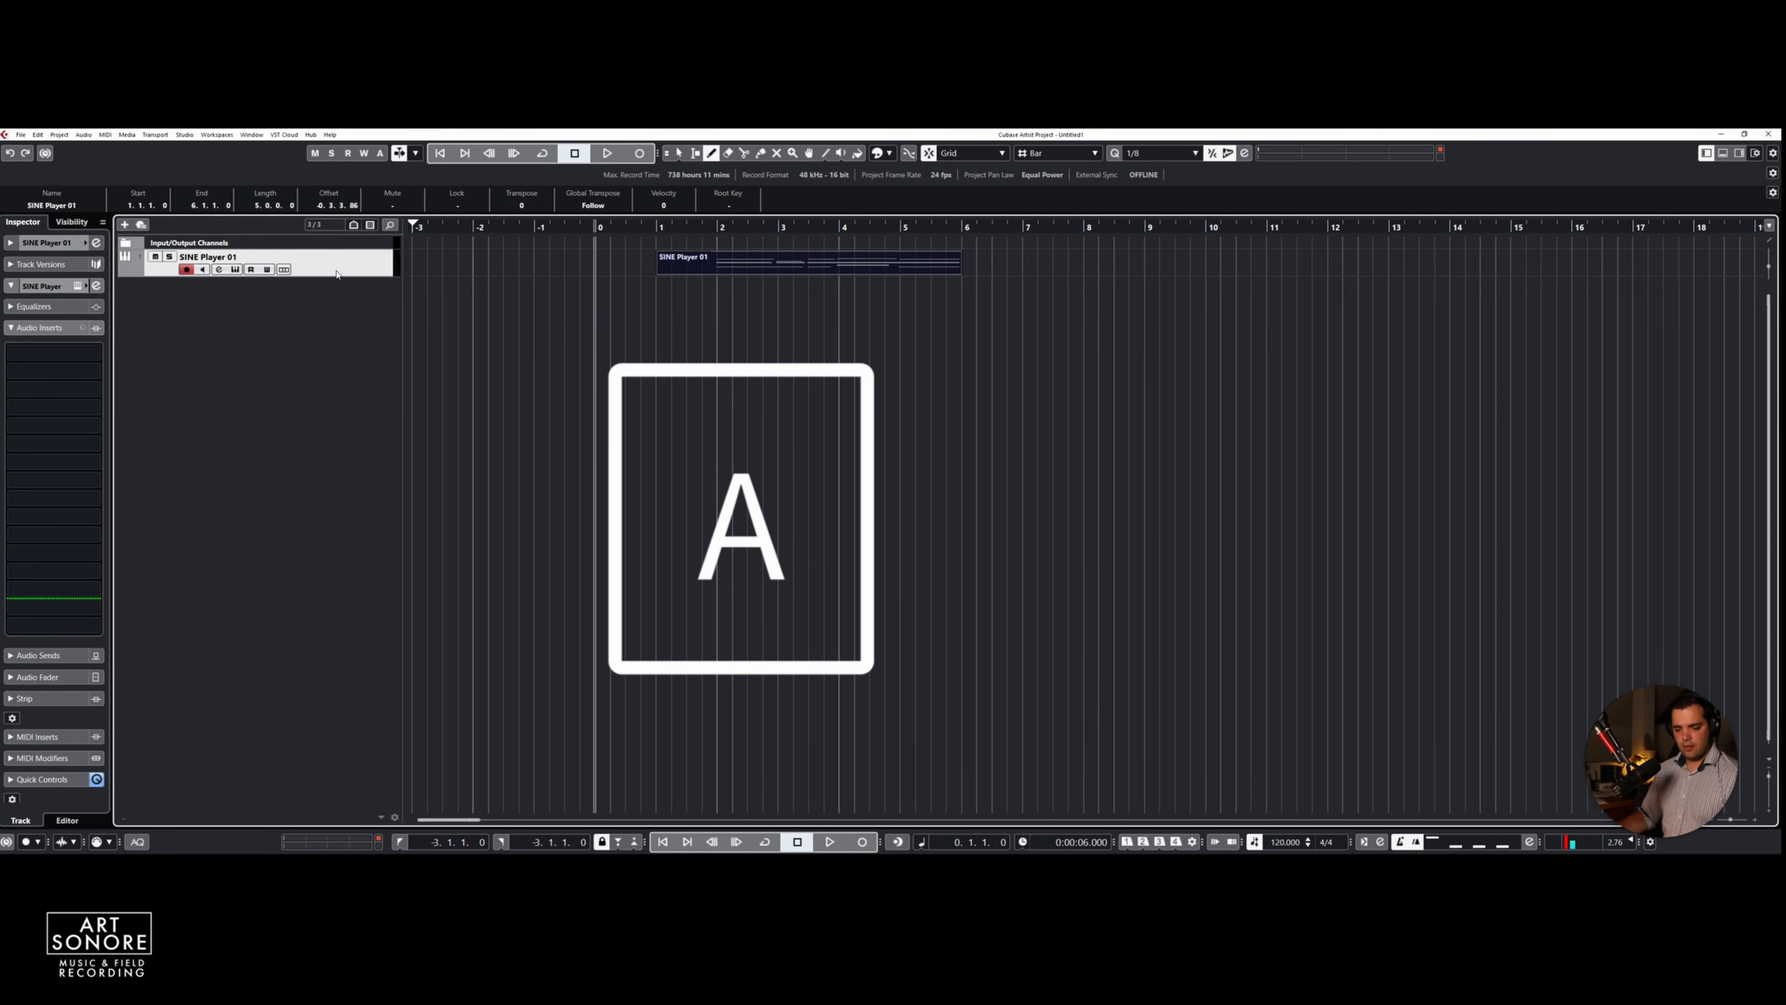
# Disable the SINE Player 01 track and enable it again
pyautogui.click(277, 292)
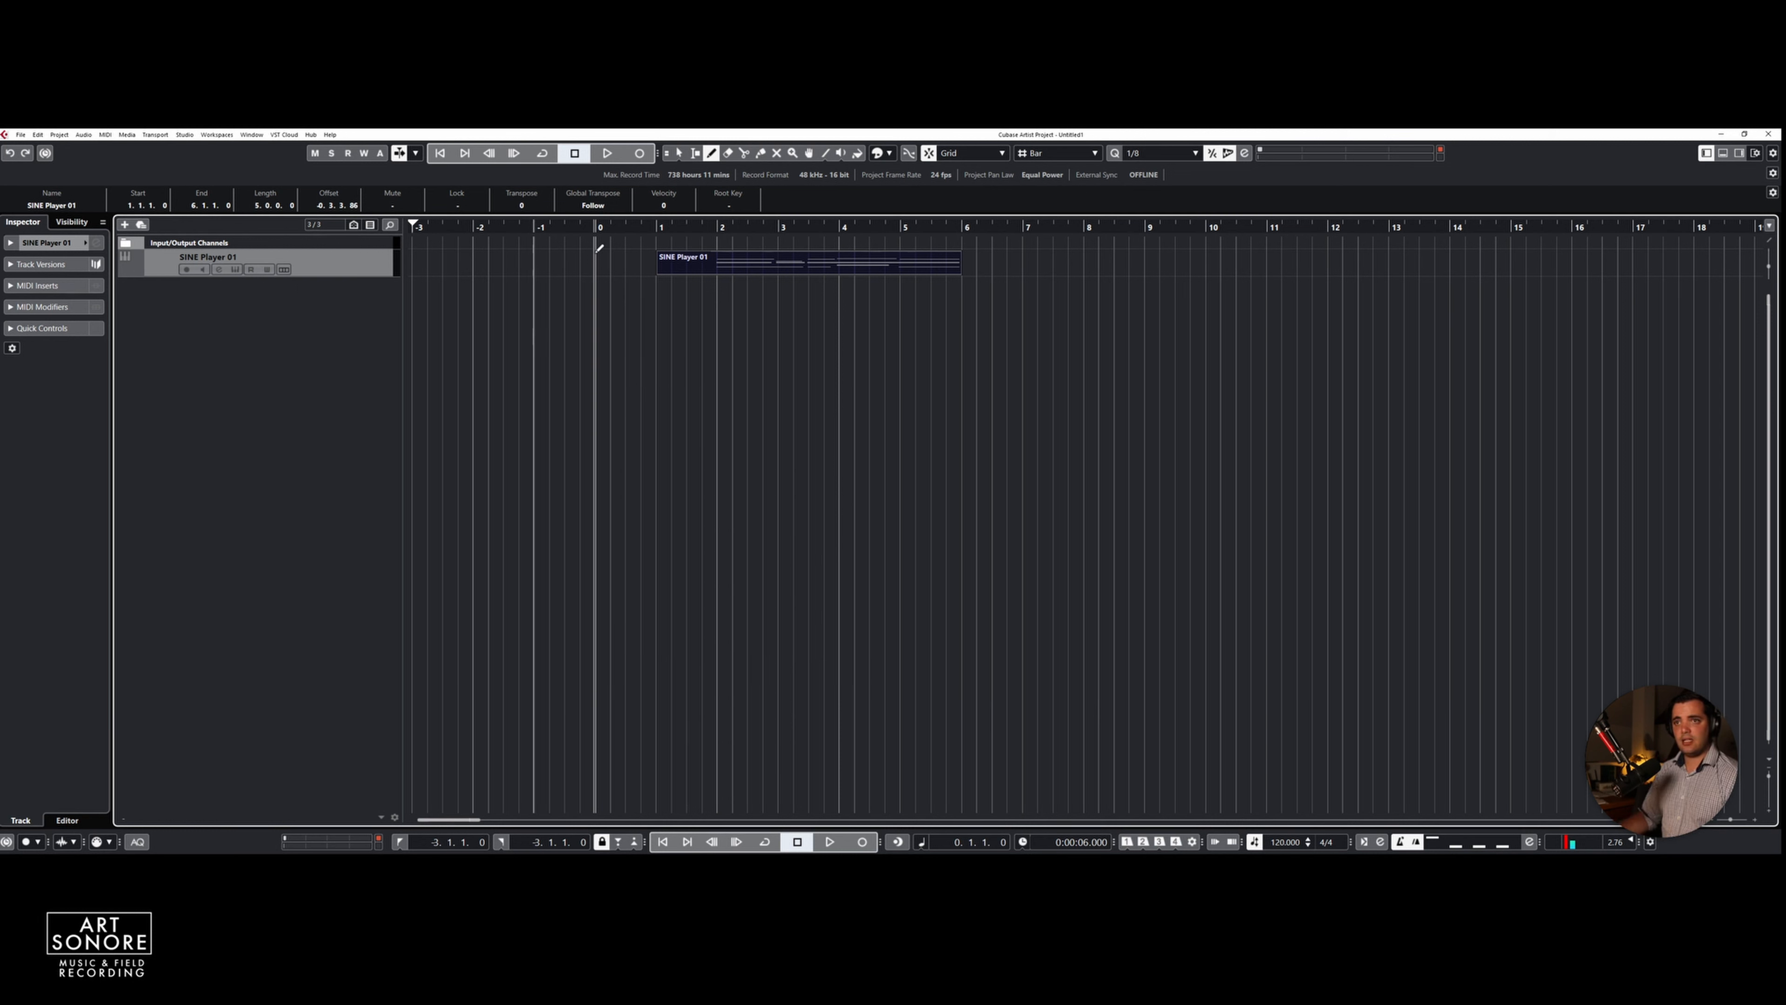
pyautogui.click(369, 262)
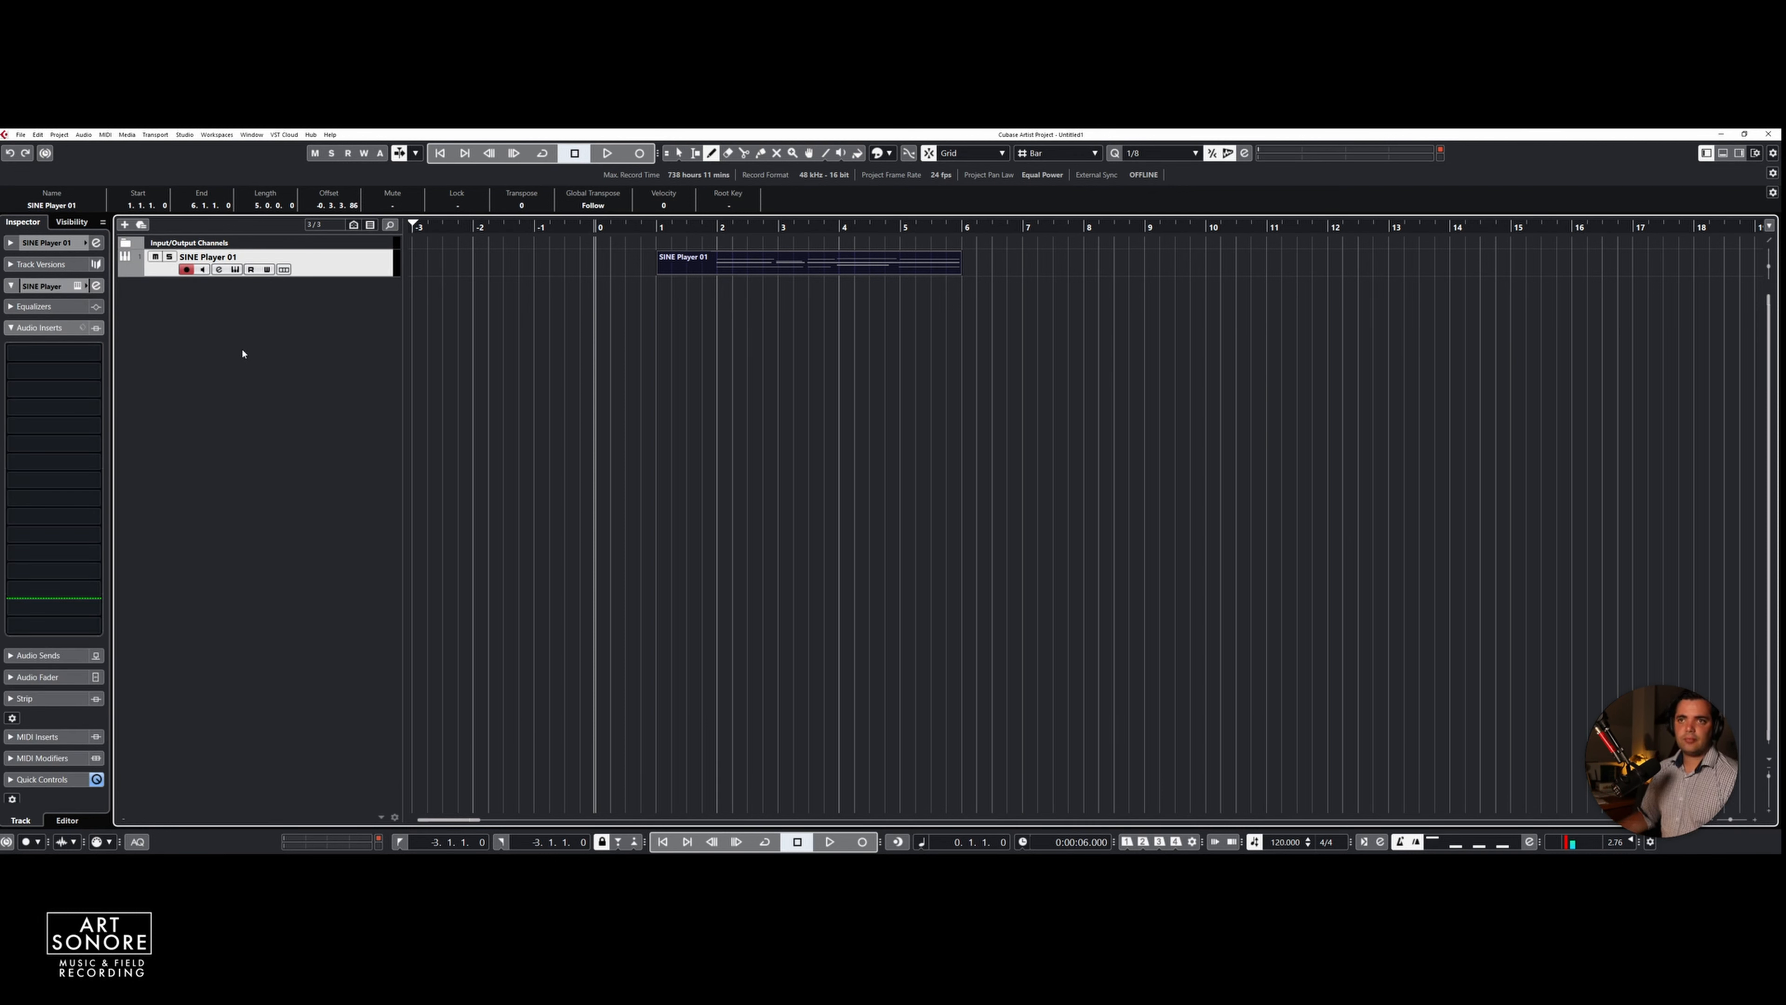
# Add seven more SINE Player instrument tracks and close the instrument window that opens
pyautogui.rightClick(201, 320)
pyautogui.click(232, 336)
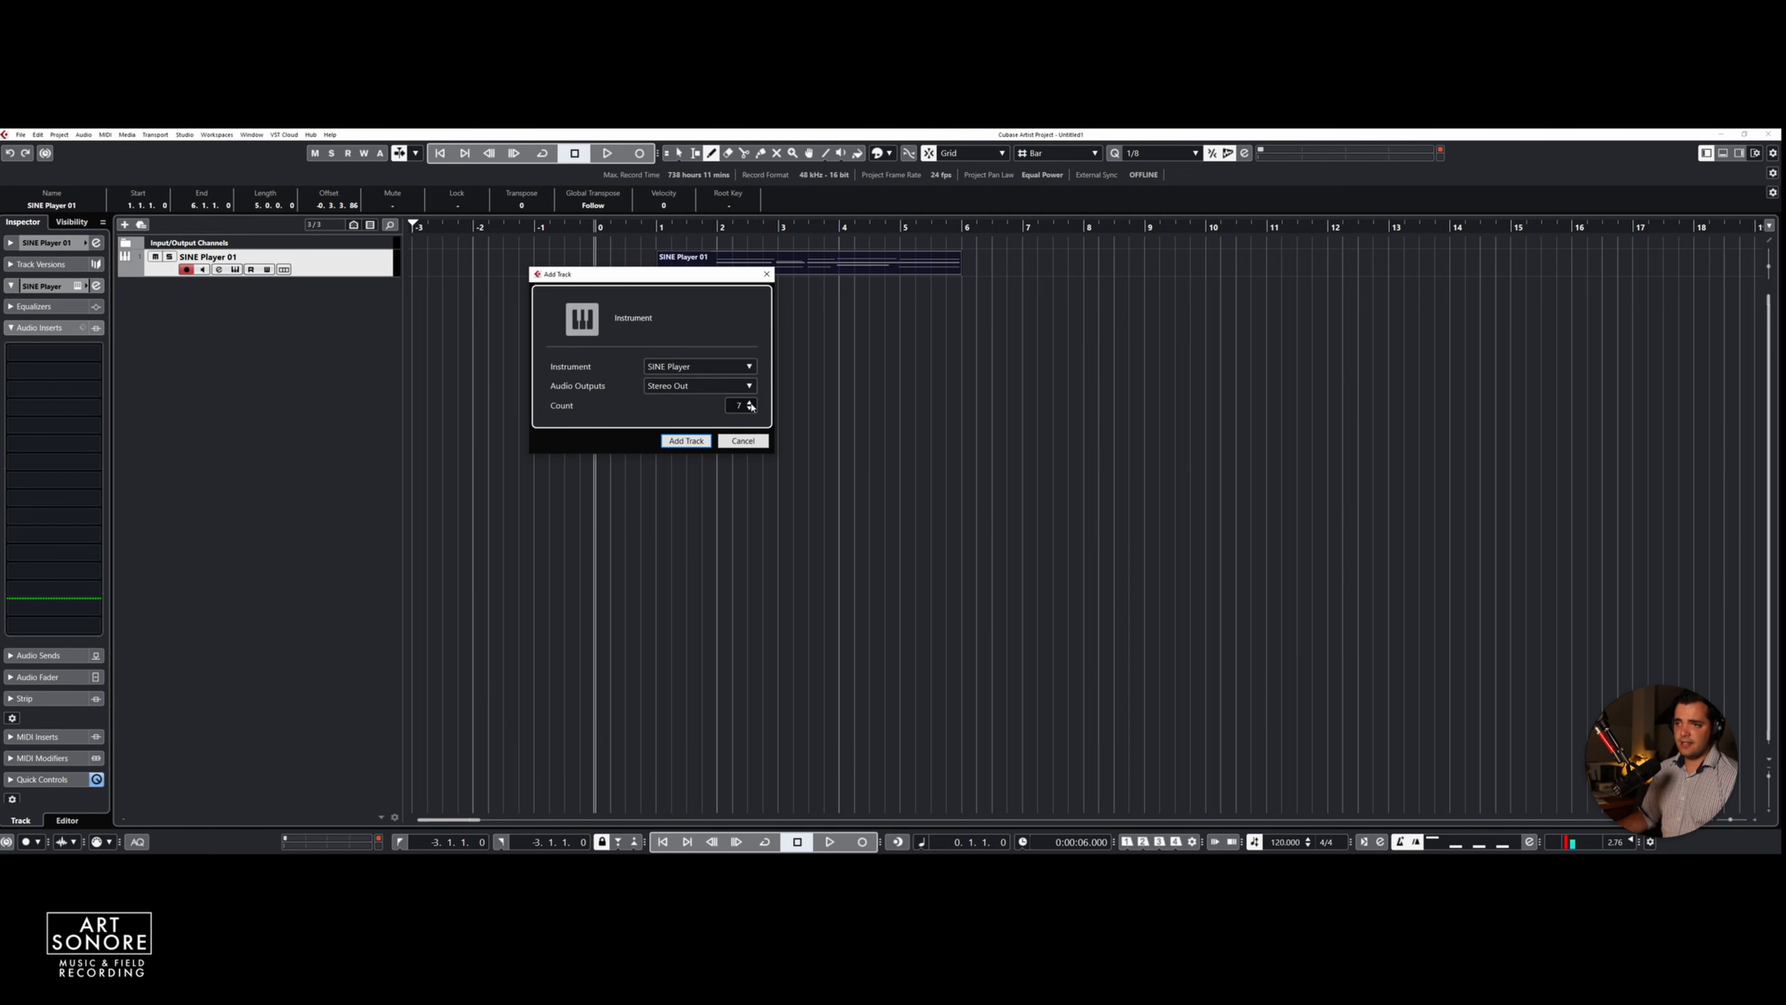
pyautogui.click(686, 440)
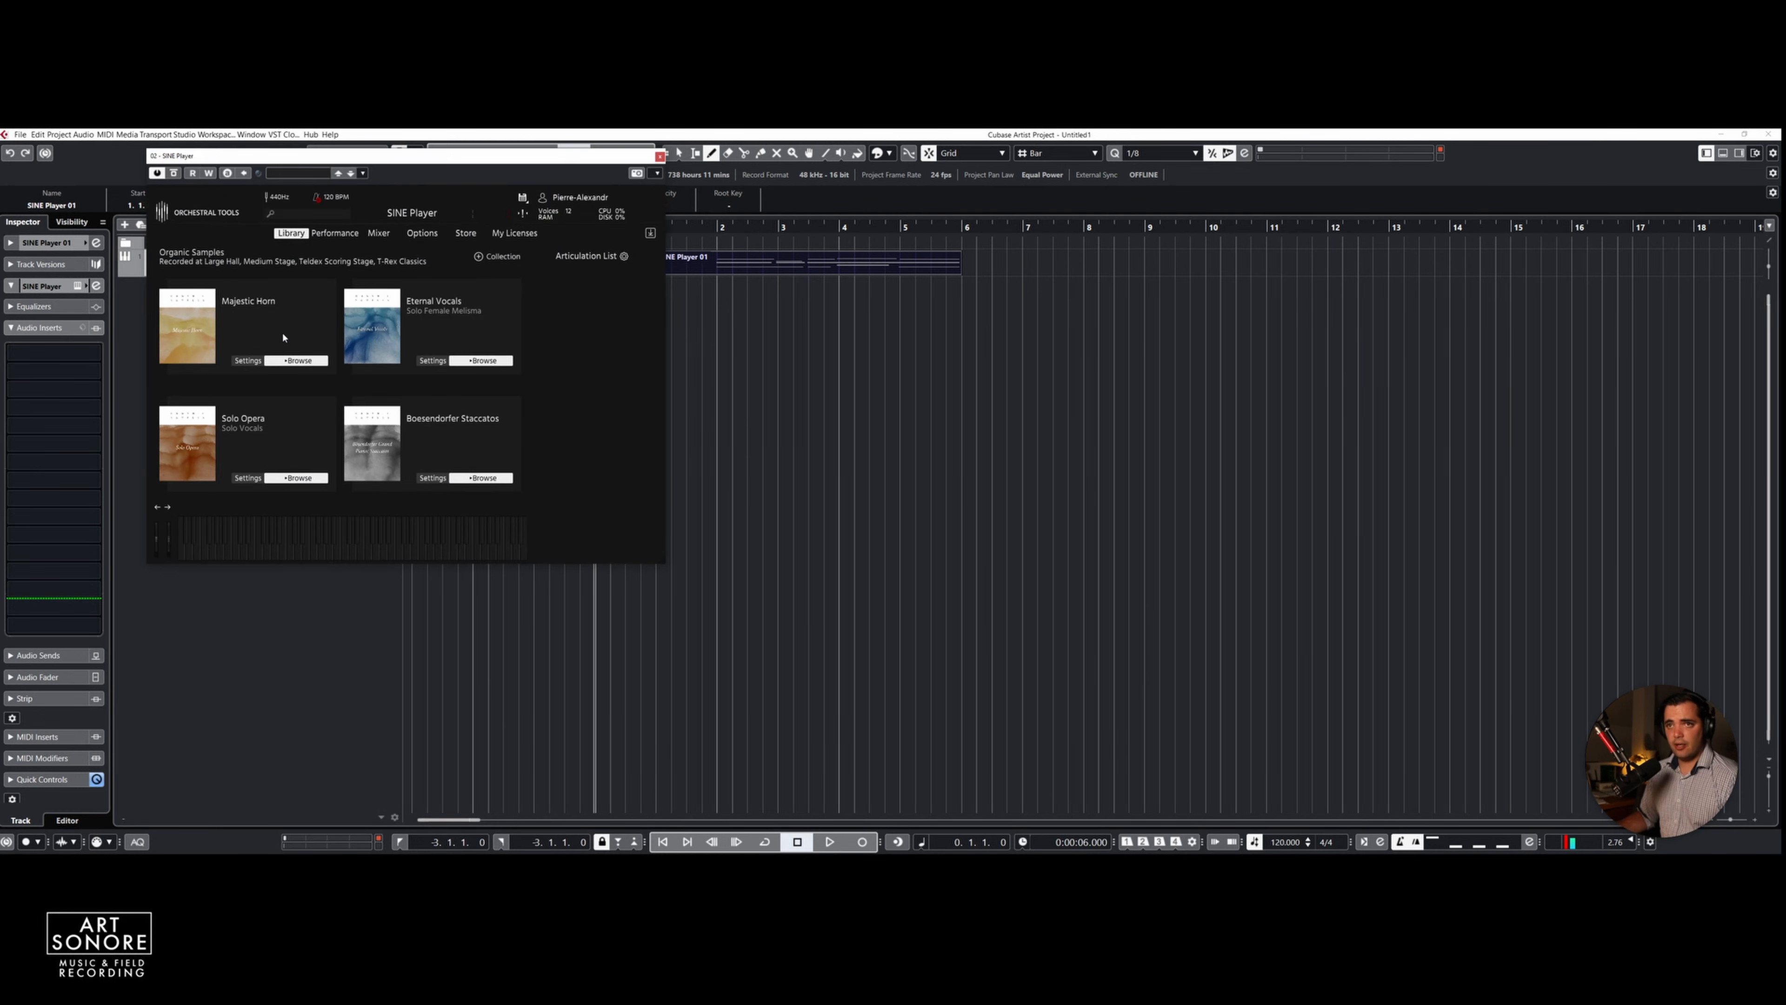
pyautogui.click(661, 156)
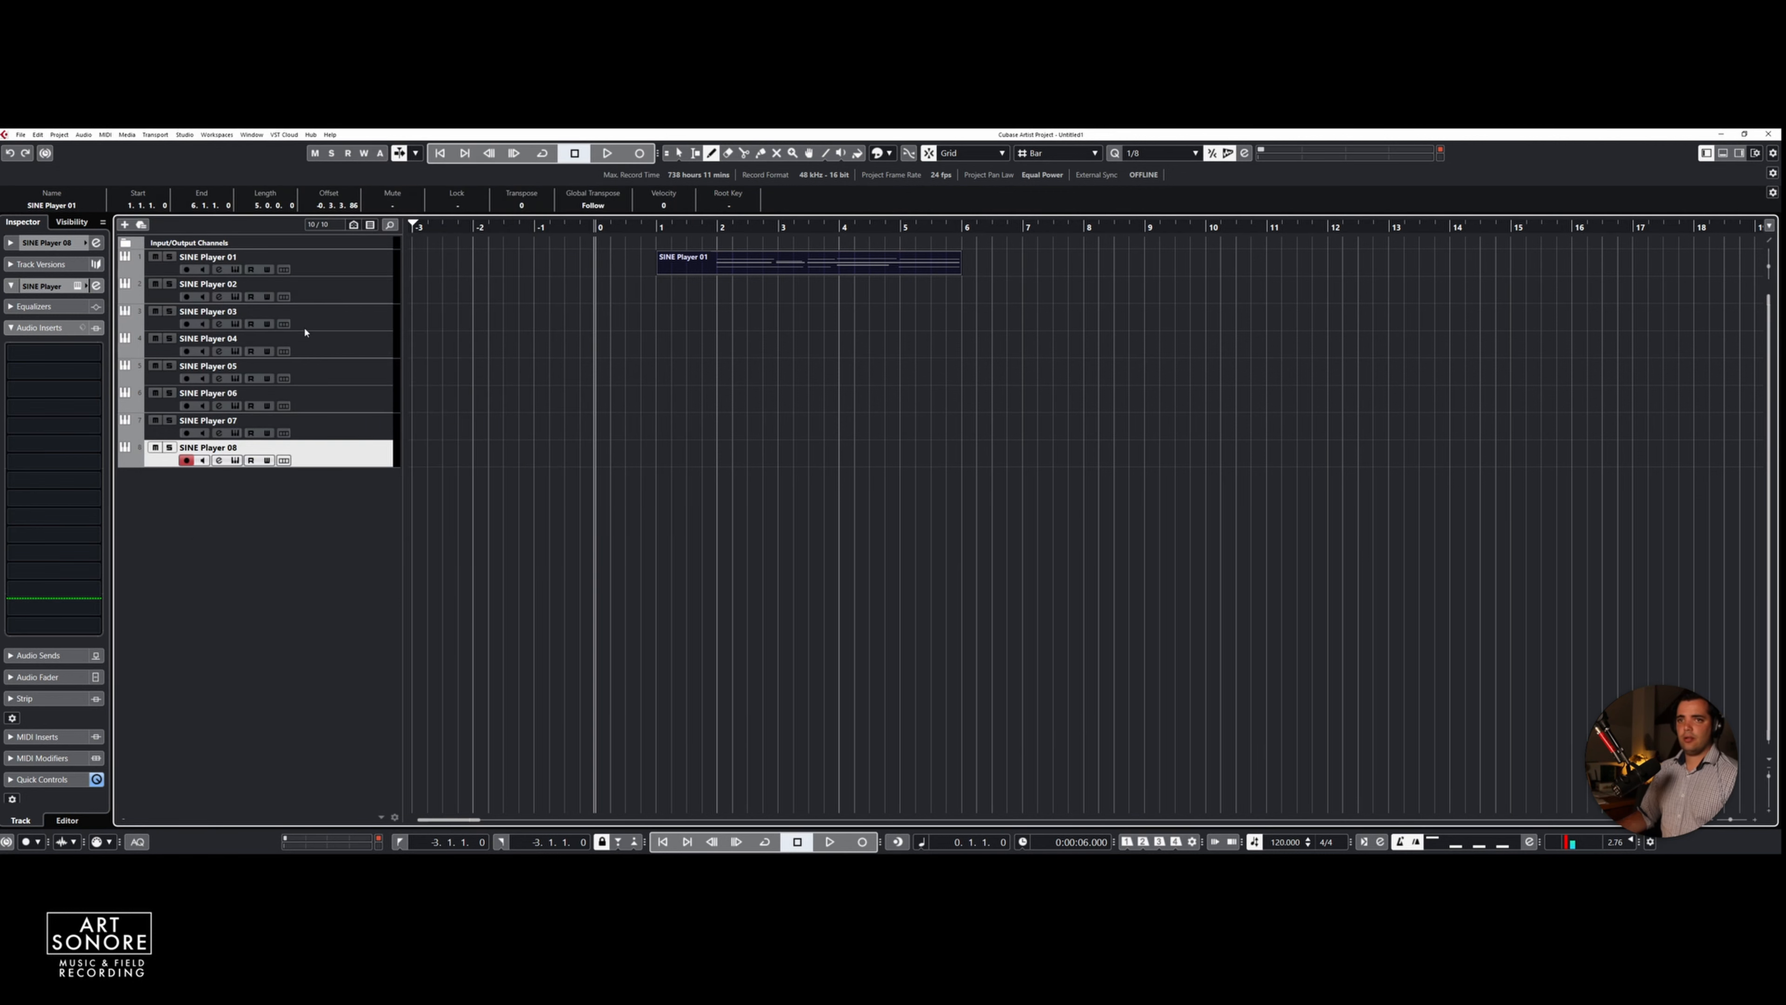
# Step the track selection down from SINE Player 02 to SINE Player 08
pyautogui.click(325, 292)
pyautogui.press('Down')
pyautogui.press('Down')
pyautogui.press('Down')
pyautogui.press('Down')
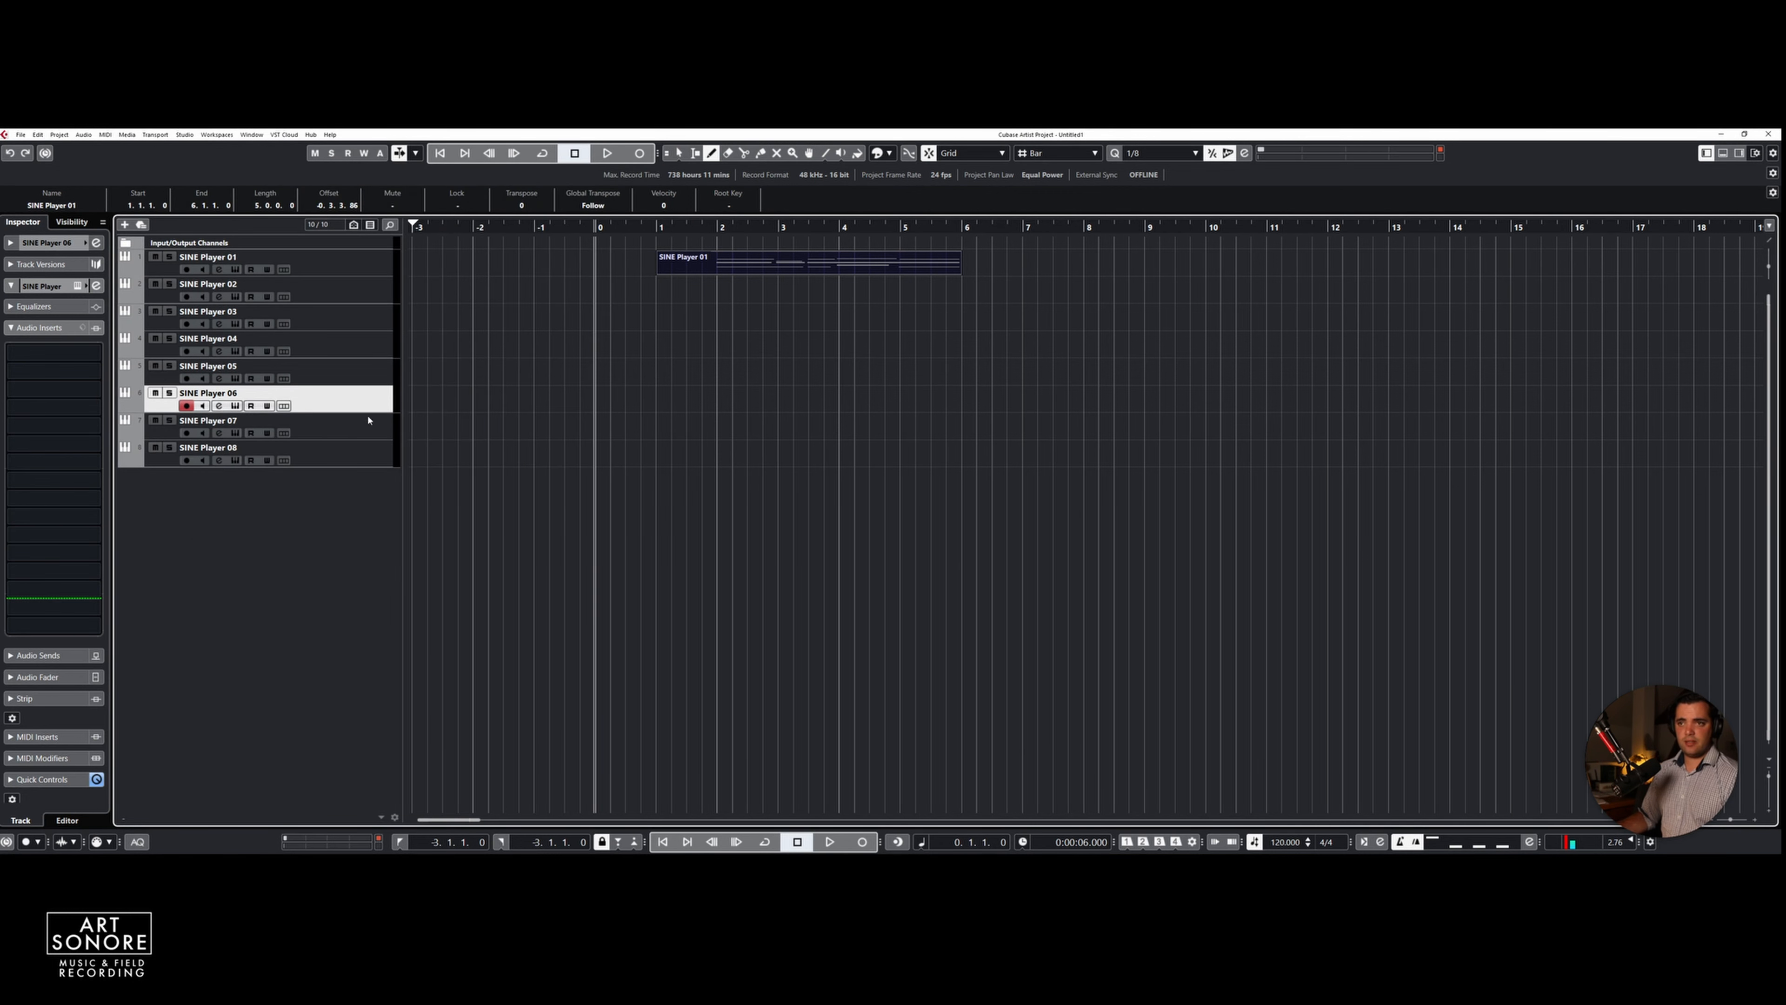
pyautogui.press('Down')
pyautogui.press('Down')
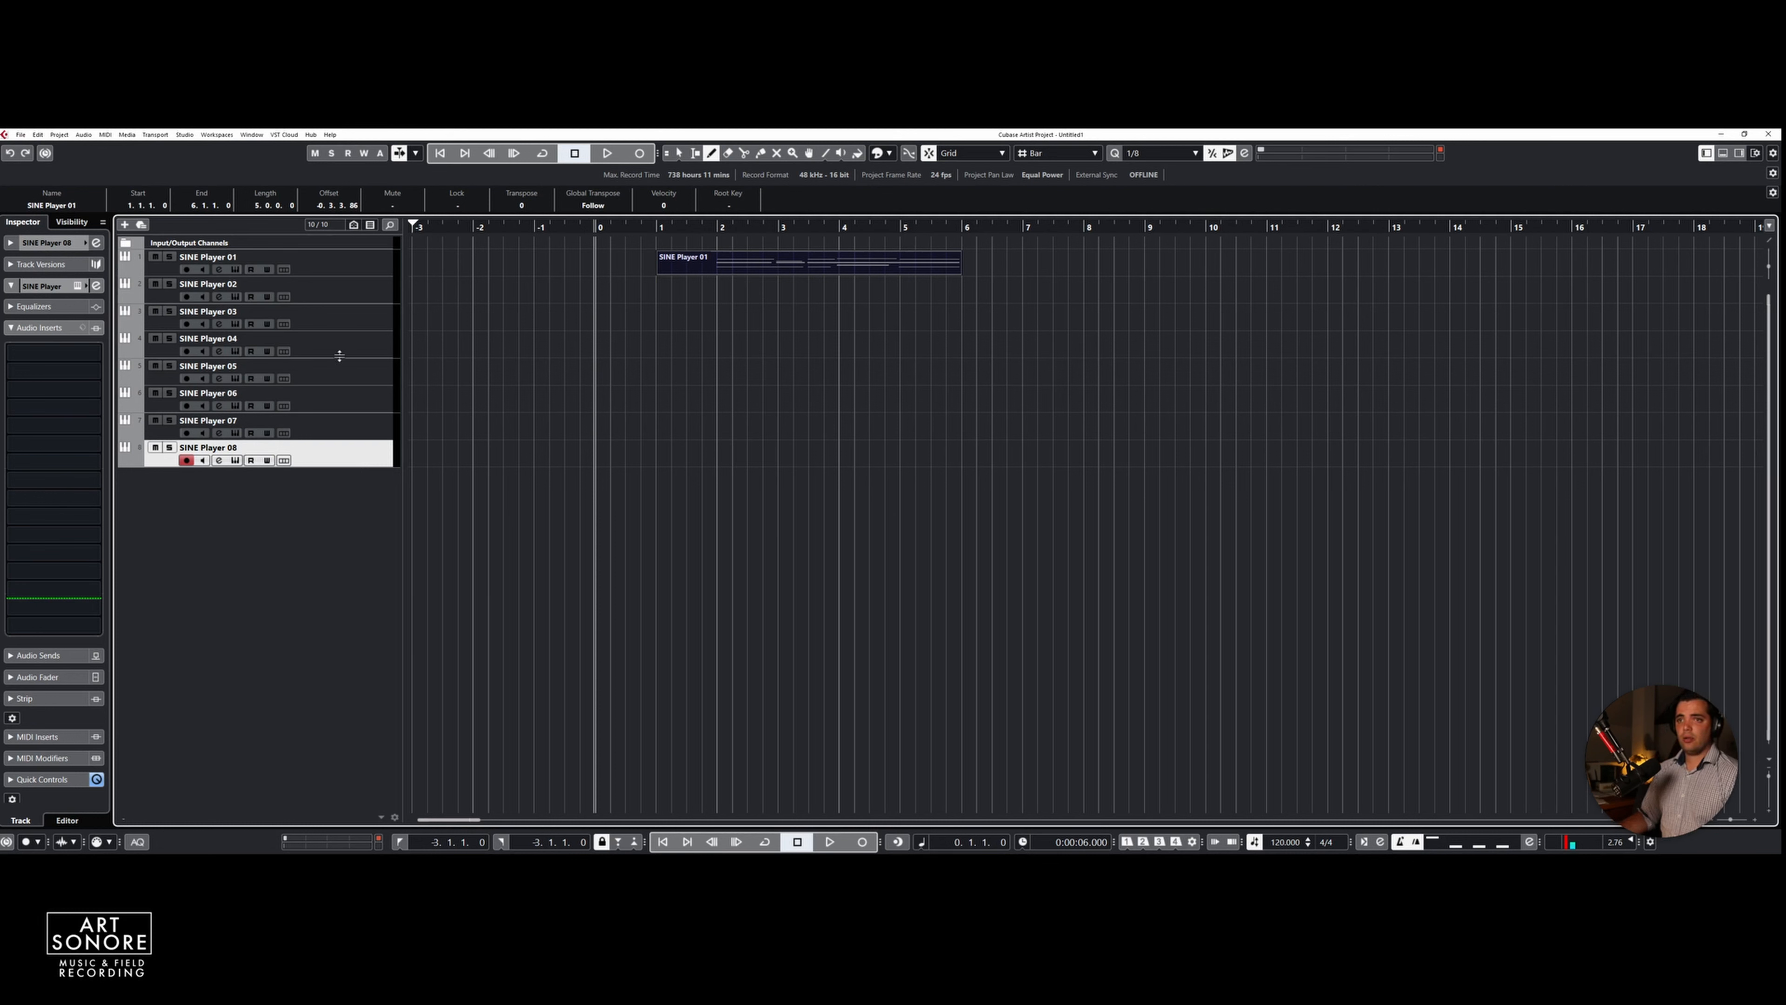
# Disable the SINE Player tracks one by one from track 08 upward, and enable them again, ending on SINE Player 02
pyautogui.press('Up')
pyautogui.press('Up')
pyautogui.press('Up')
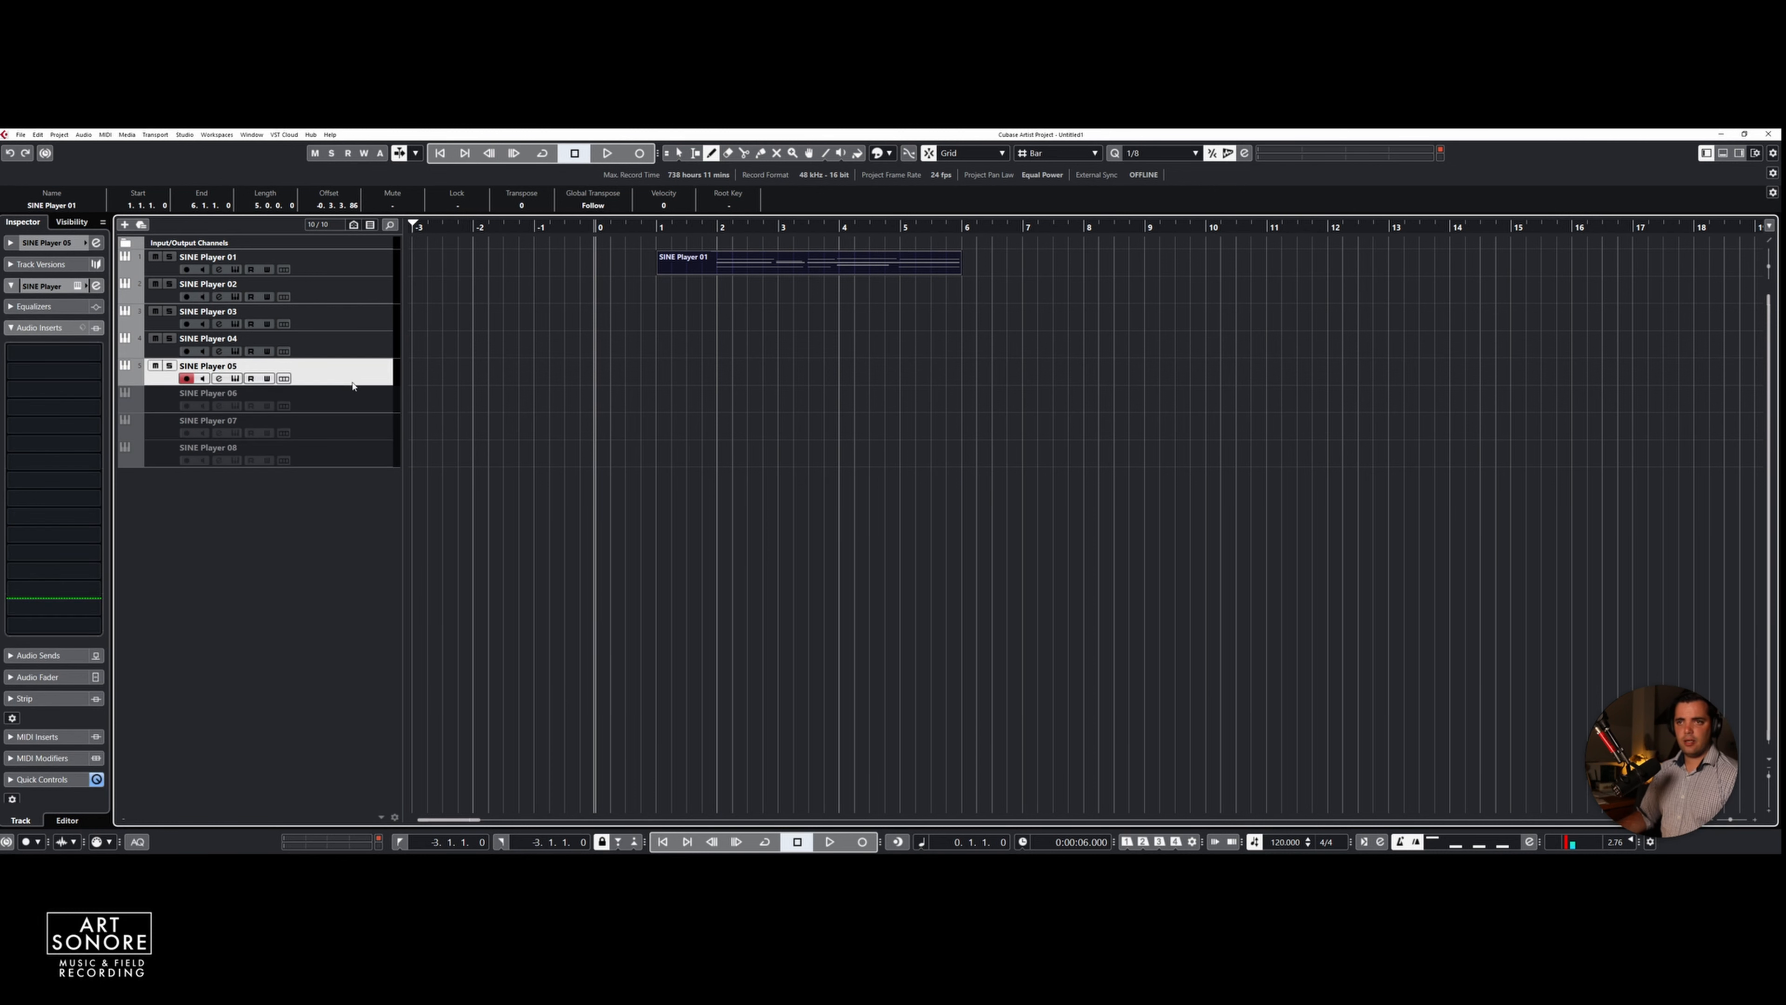
pyautogui.press('Up')
pyautogui.press('Up')
pyautogui.press('Up')
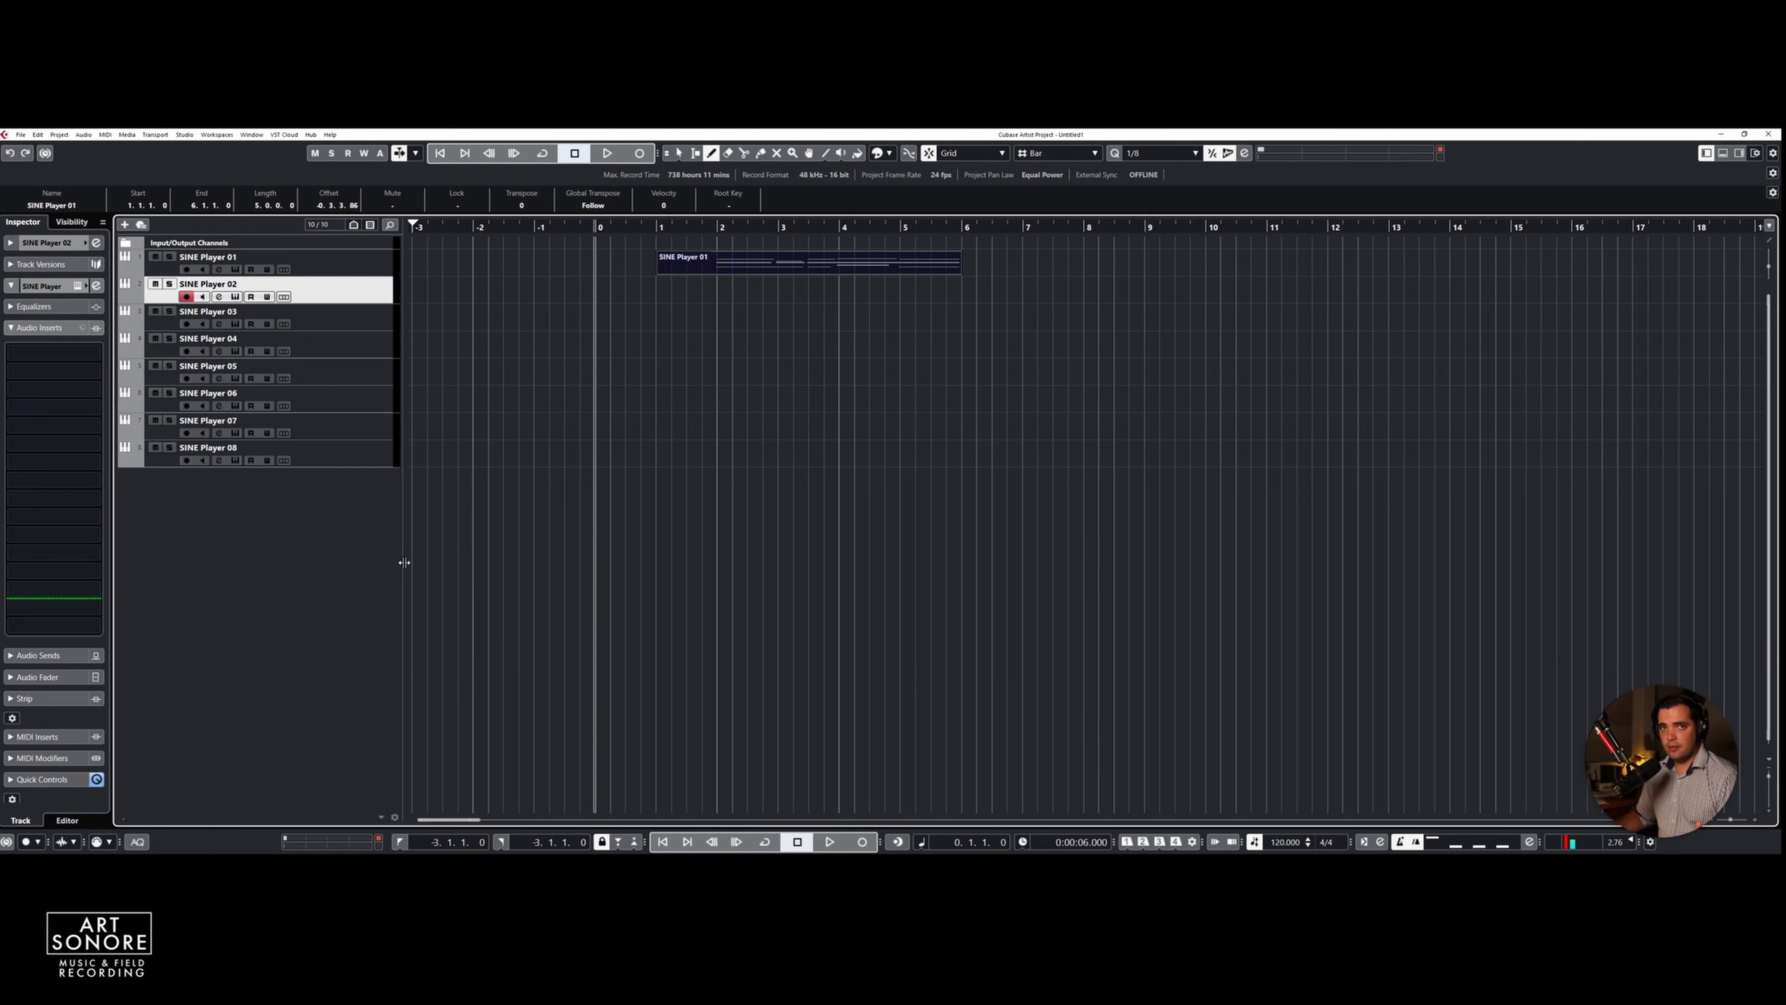
# Inspect the Disable/Enable Track shortcut under Audio in Key Commands by entering A as the key, and close the dialog
pyautogui.click(41, 135)
pyautogui.click(67, 496)
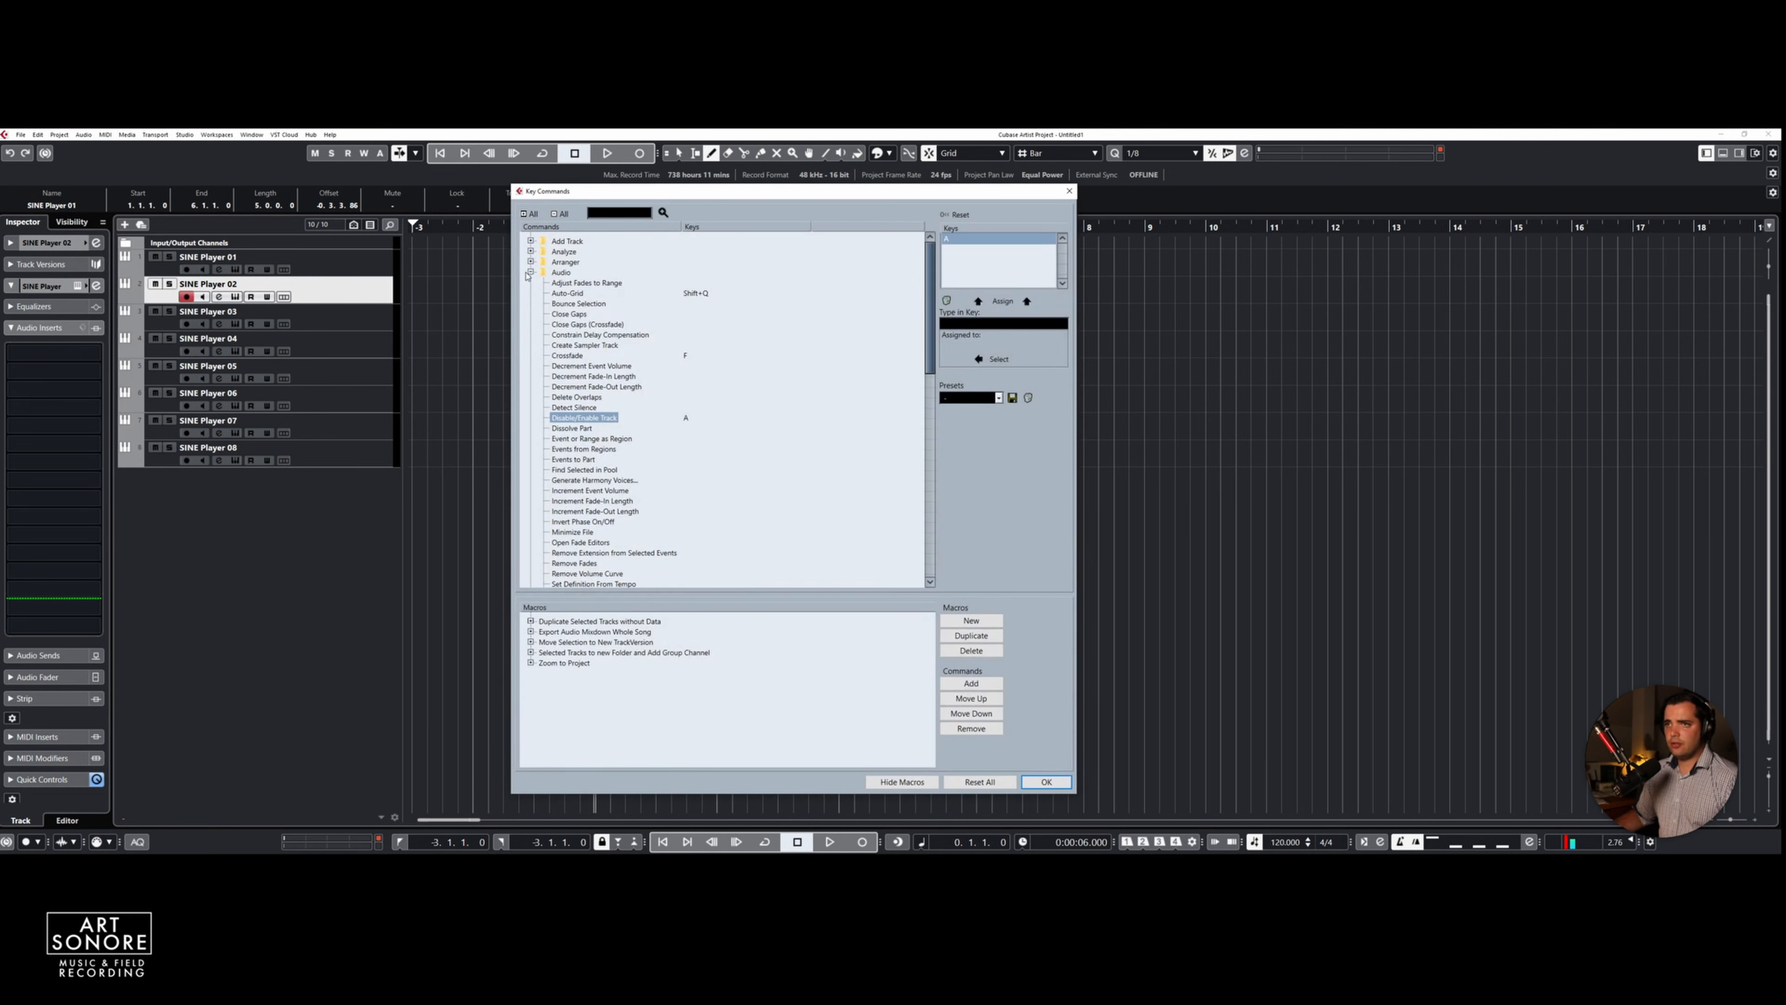
pyautogui.doubleClick(560, 272)
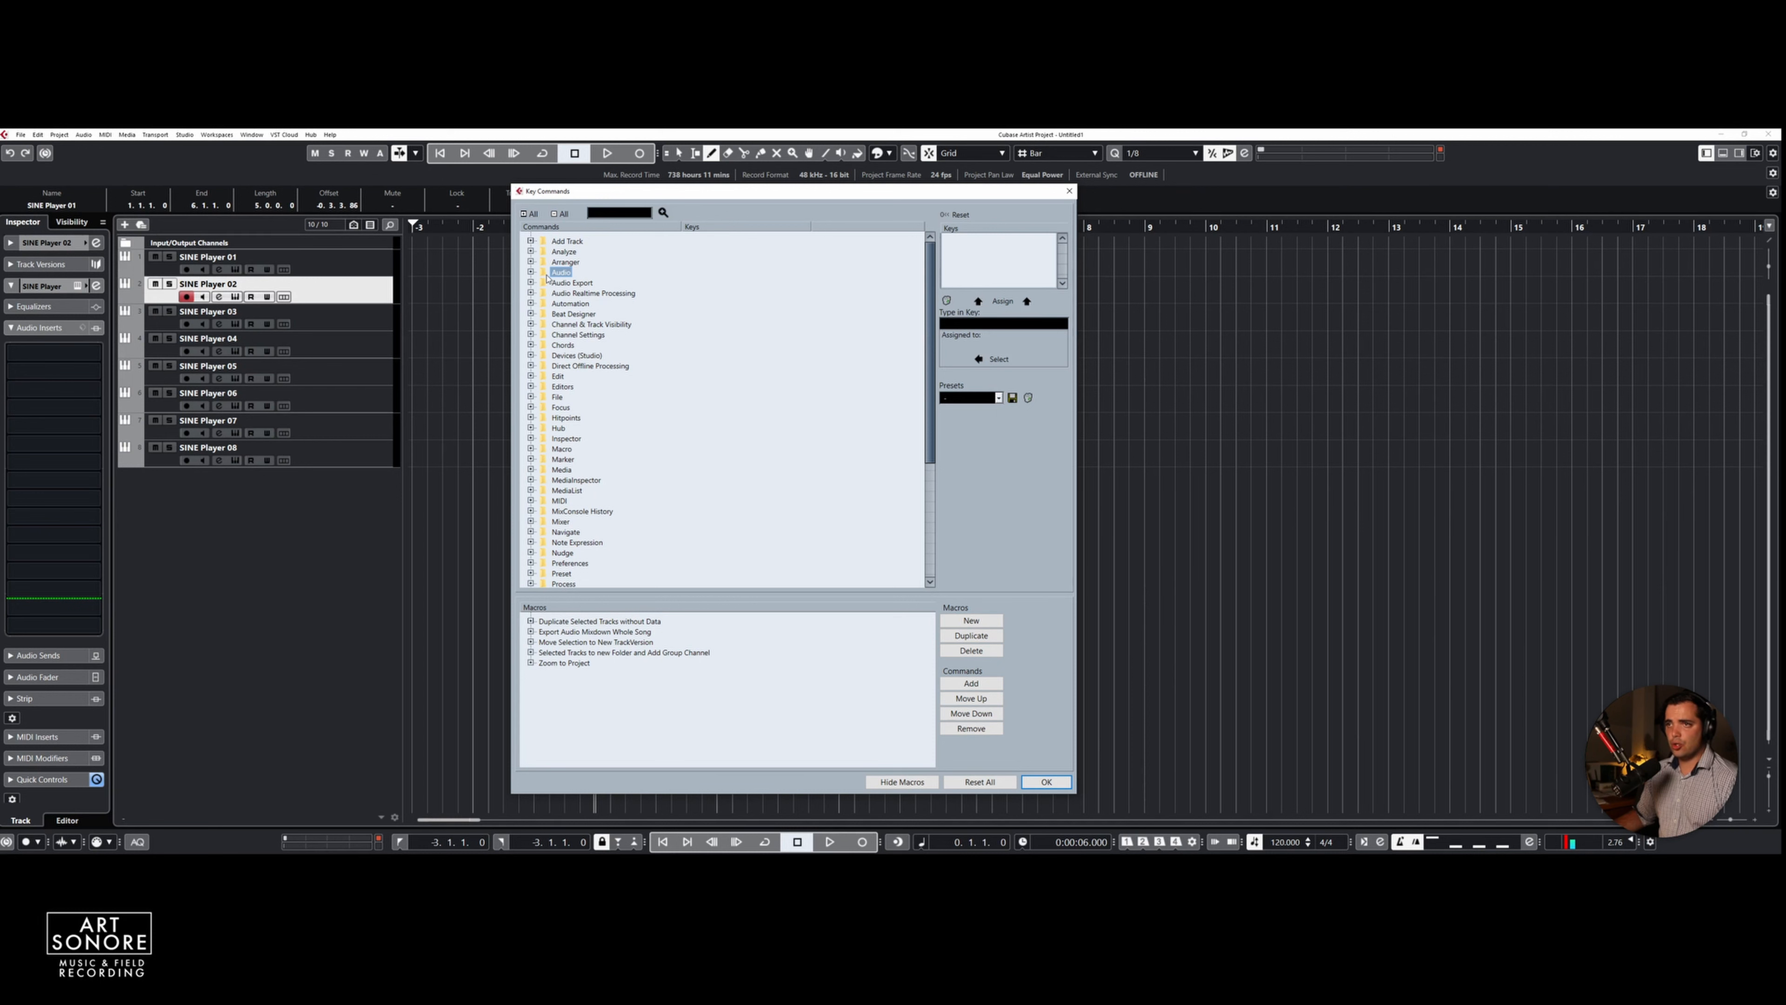
pyautogui.click(532, 273)
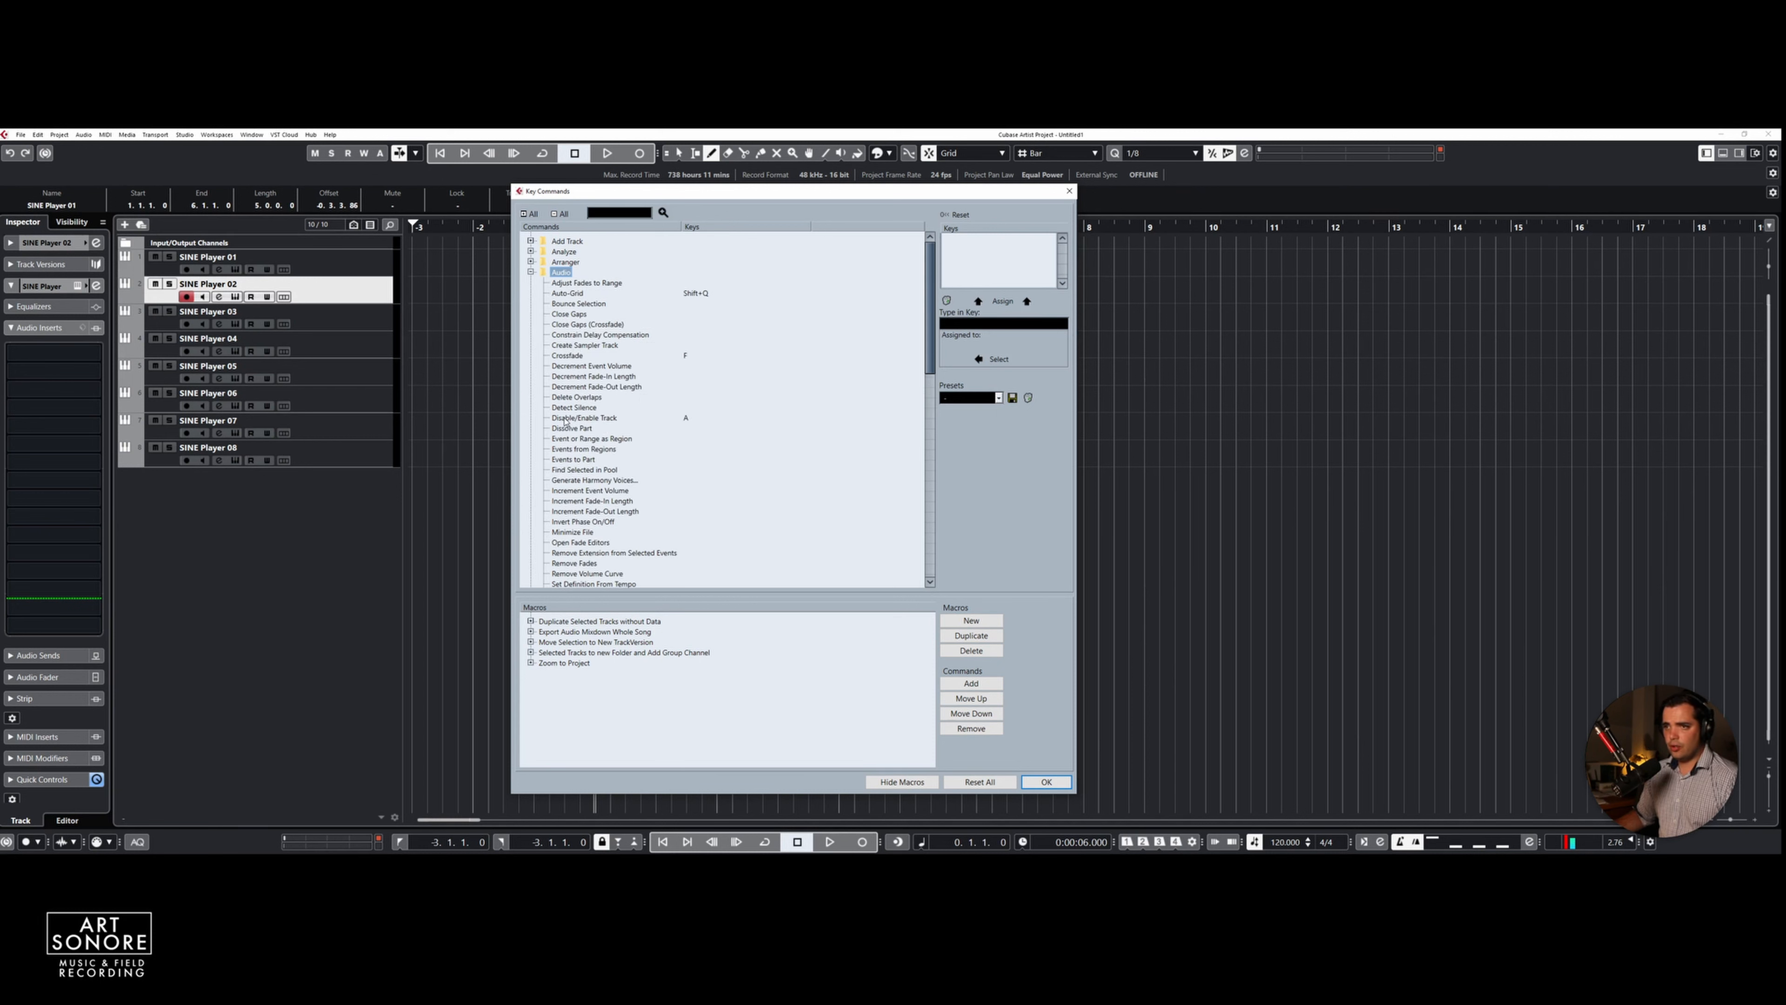
pyautogui.click(576, 418)
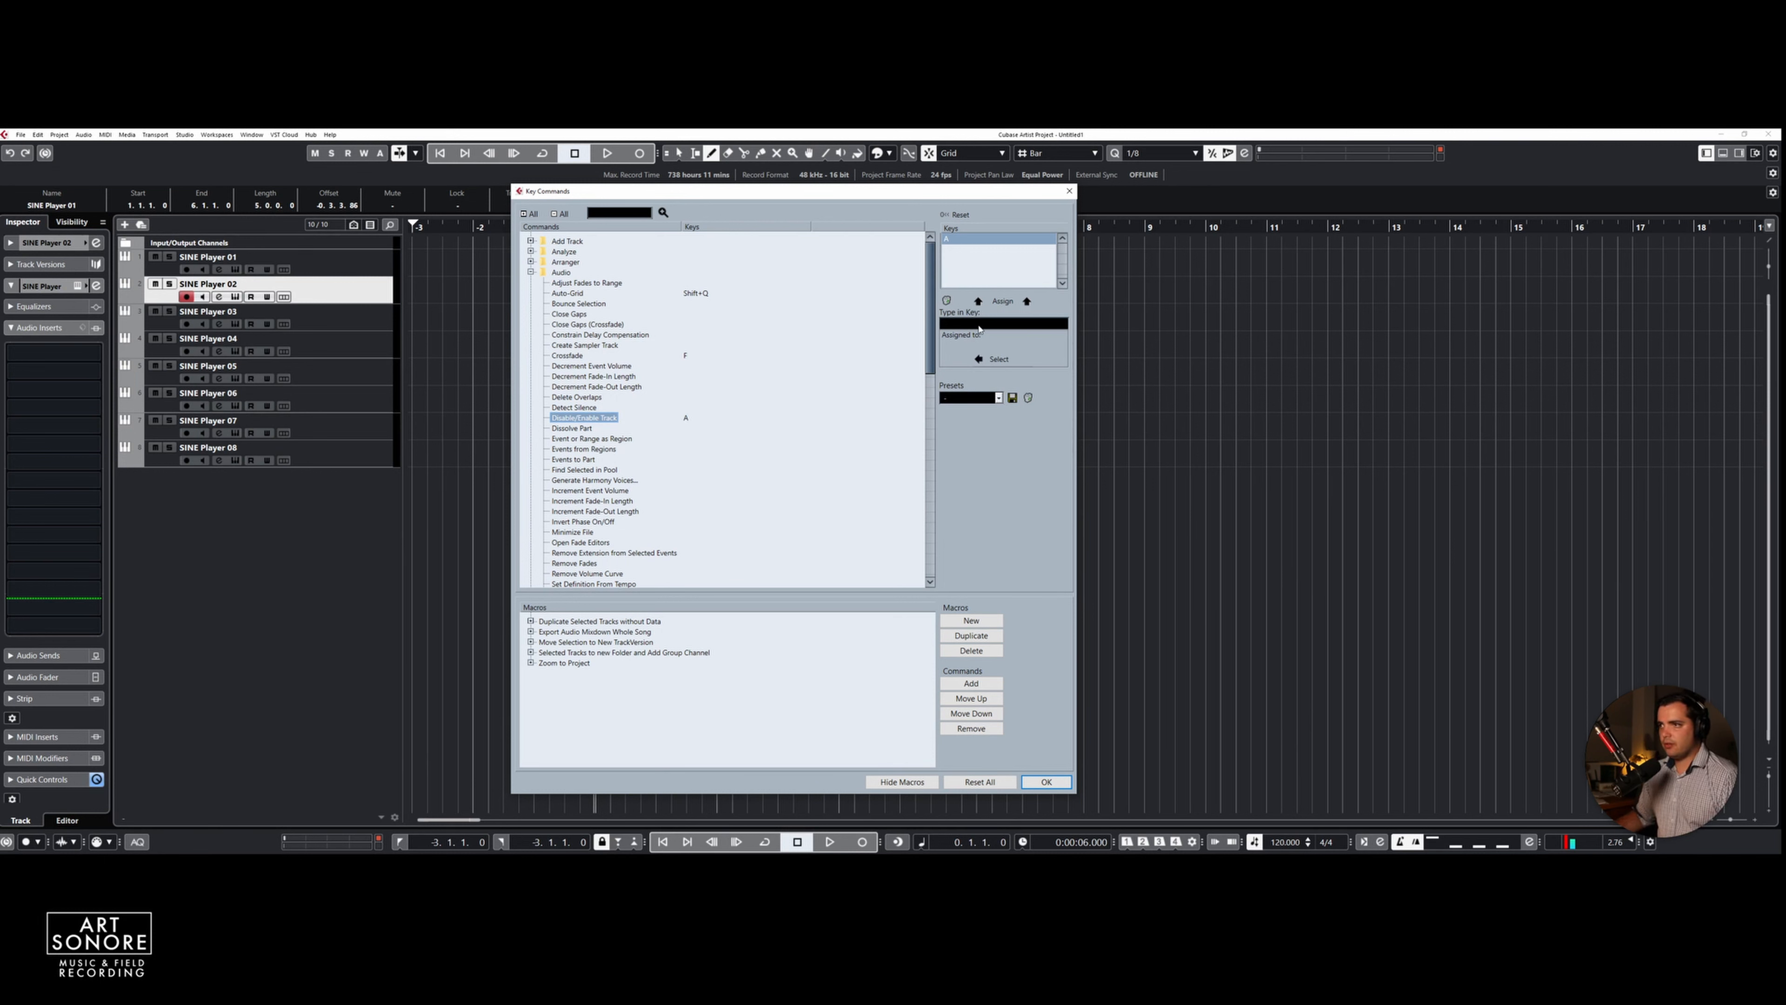
pyautogui.click(977, 325)
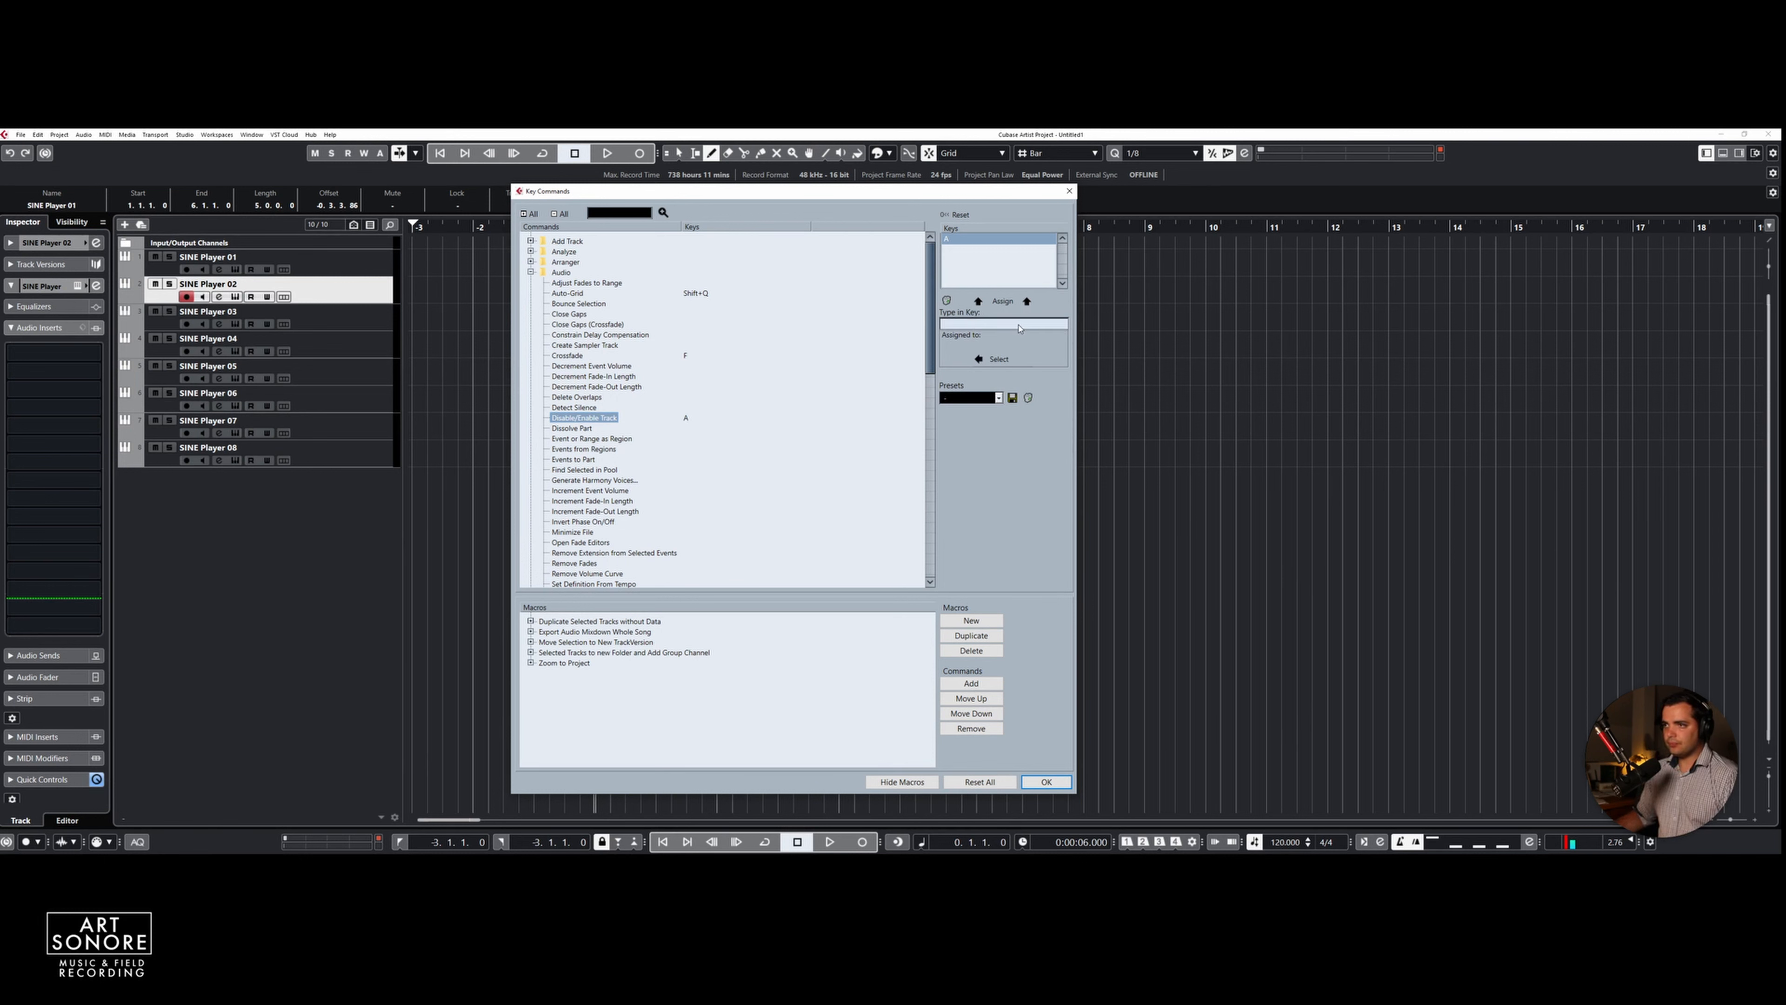
pyautogui.press('a')
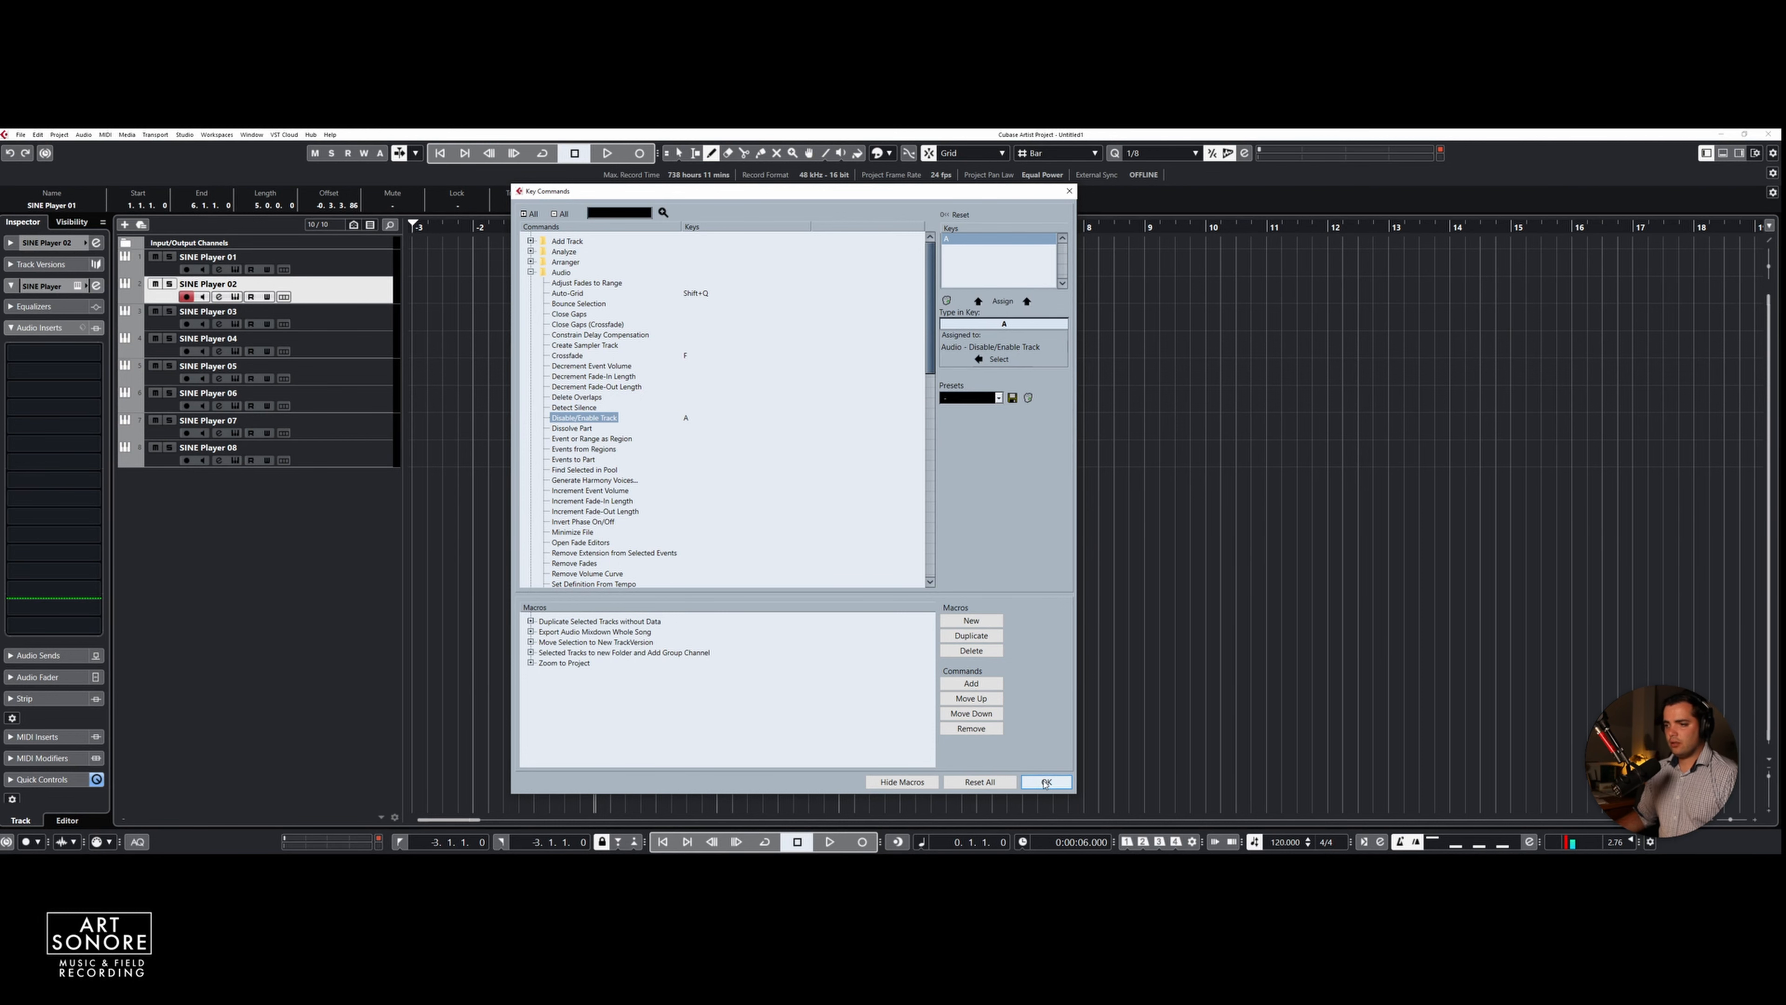
pyautogui.click(1046, 782)
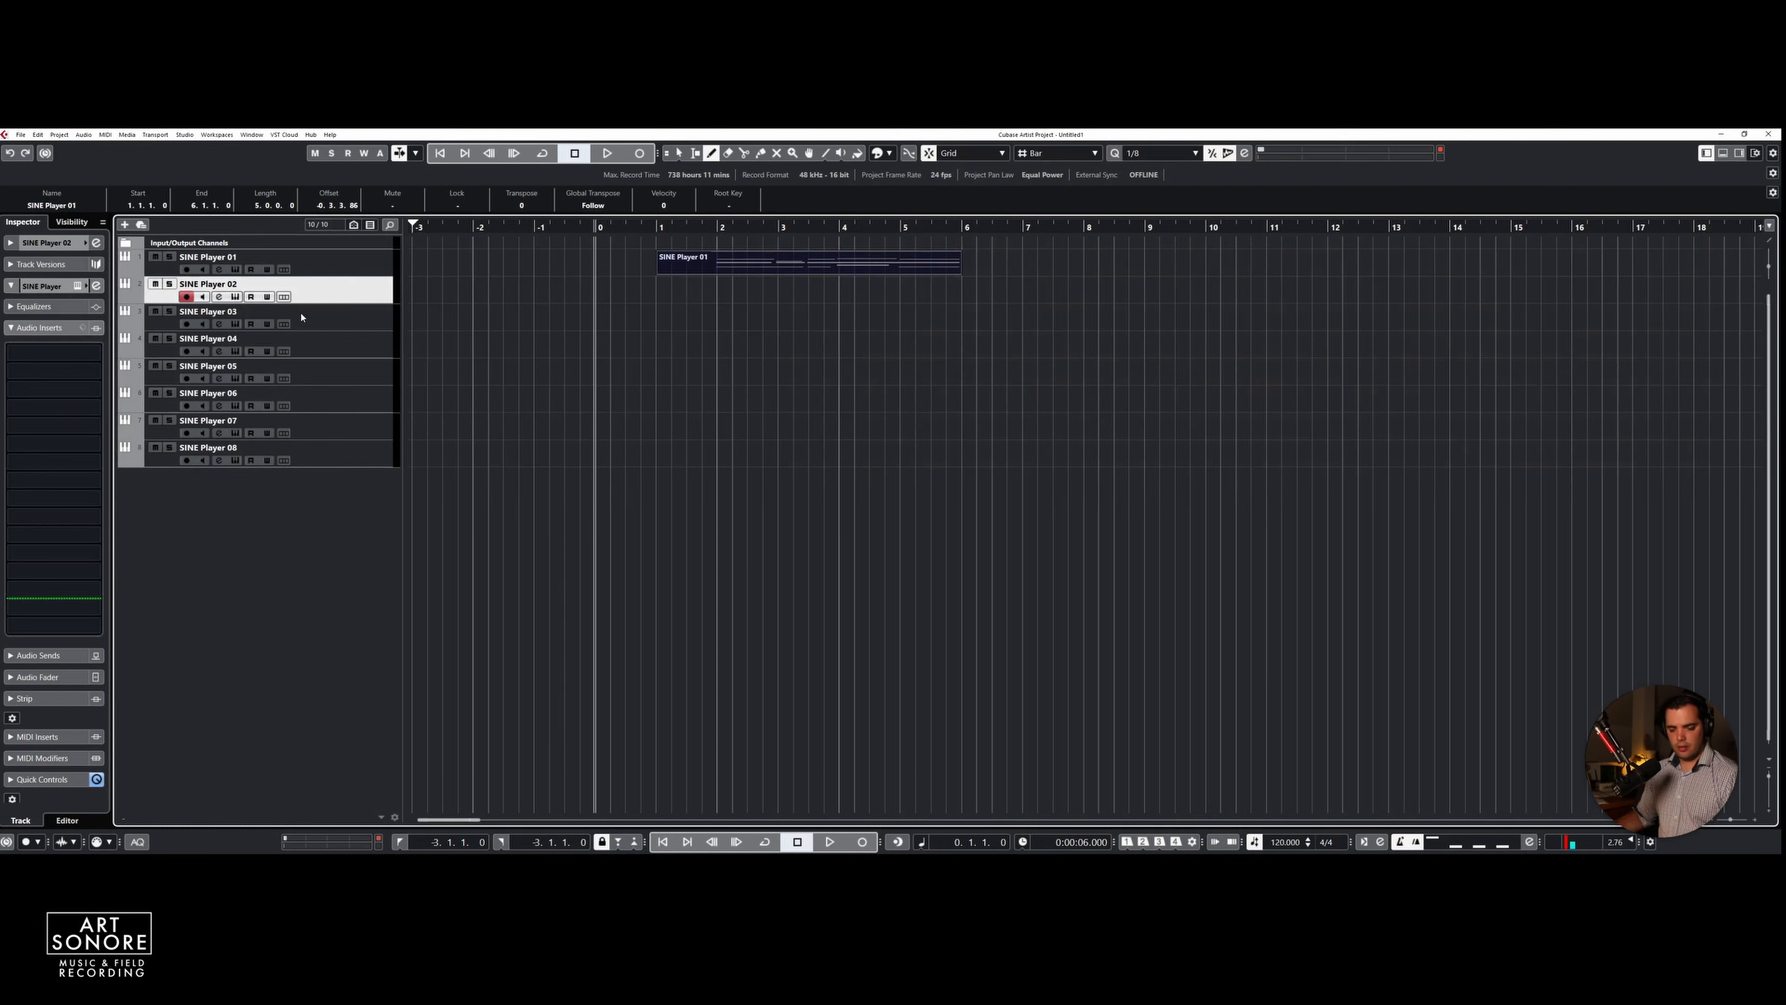
# Solo and unsolo the SINE Player 02 track, and select SINE Player 01
pyautogui.press('s')
pyautogui.press('s')
pyautogui.click(223, 258)
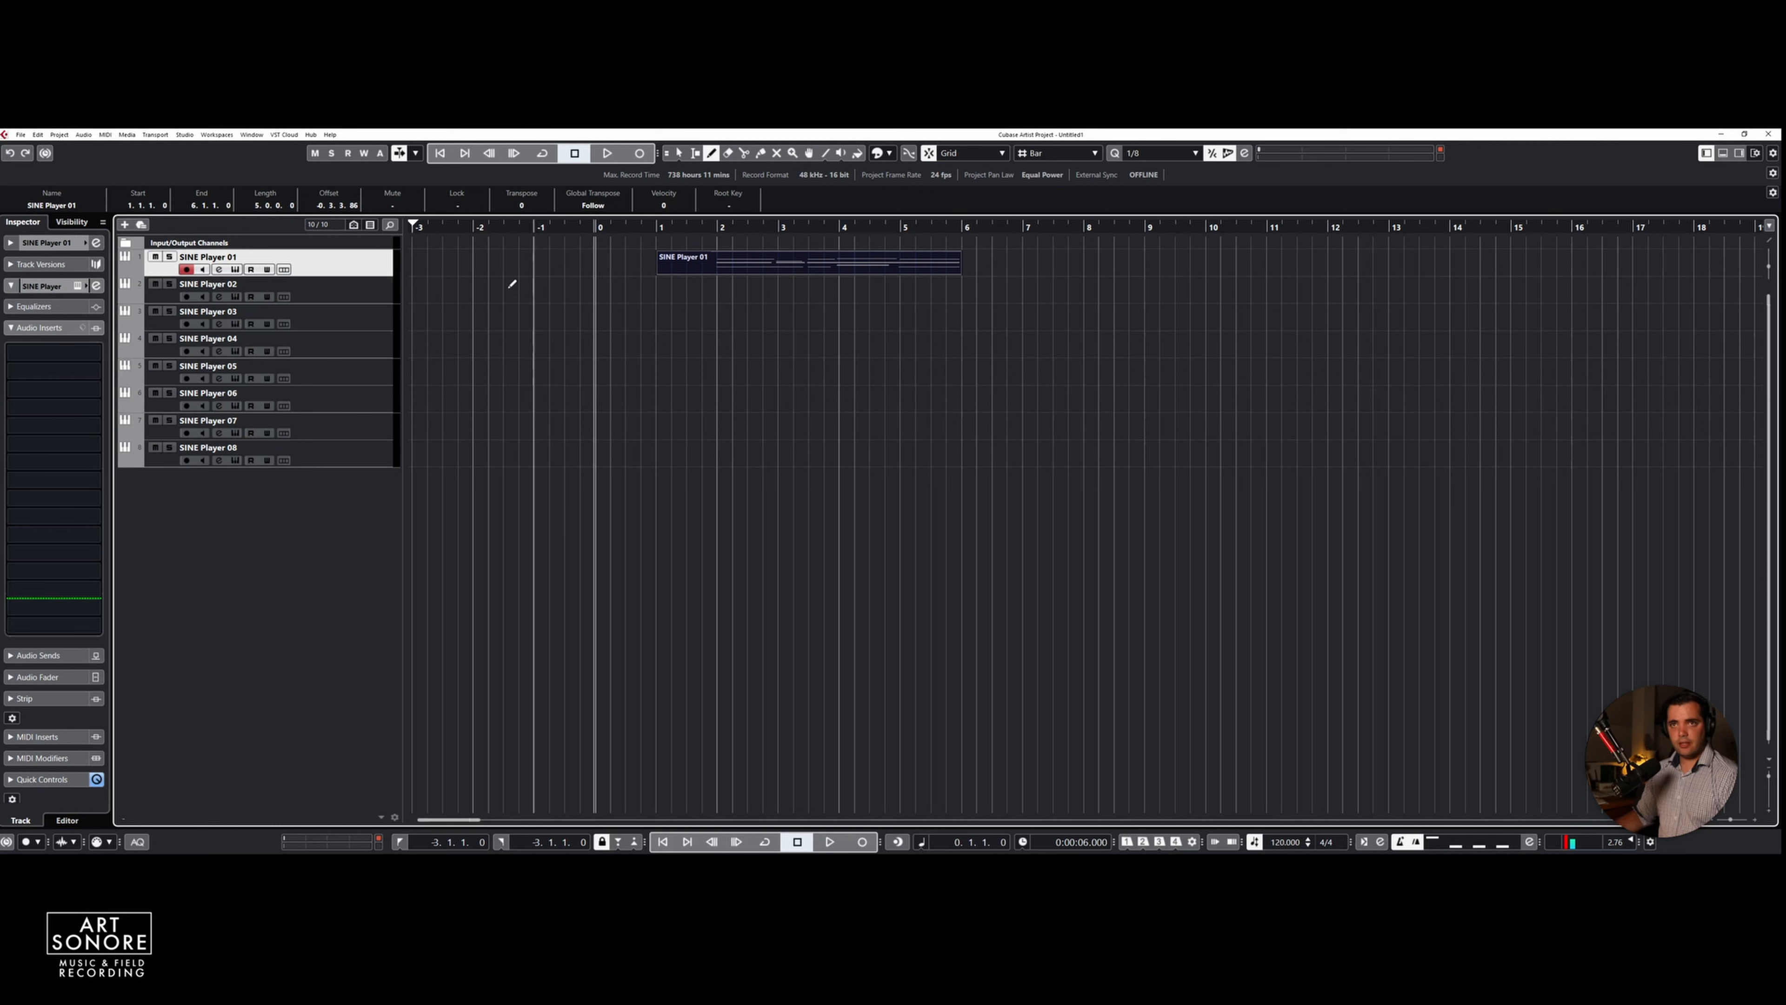
# Look up the key Z in Key Commands and select Set Quantize to 8th under Quantize Category
pyautogui.click(38, 135)
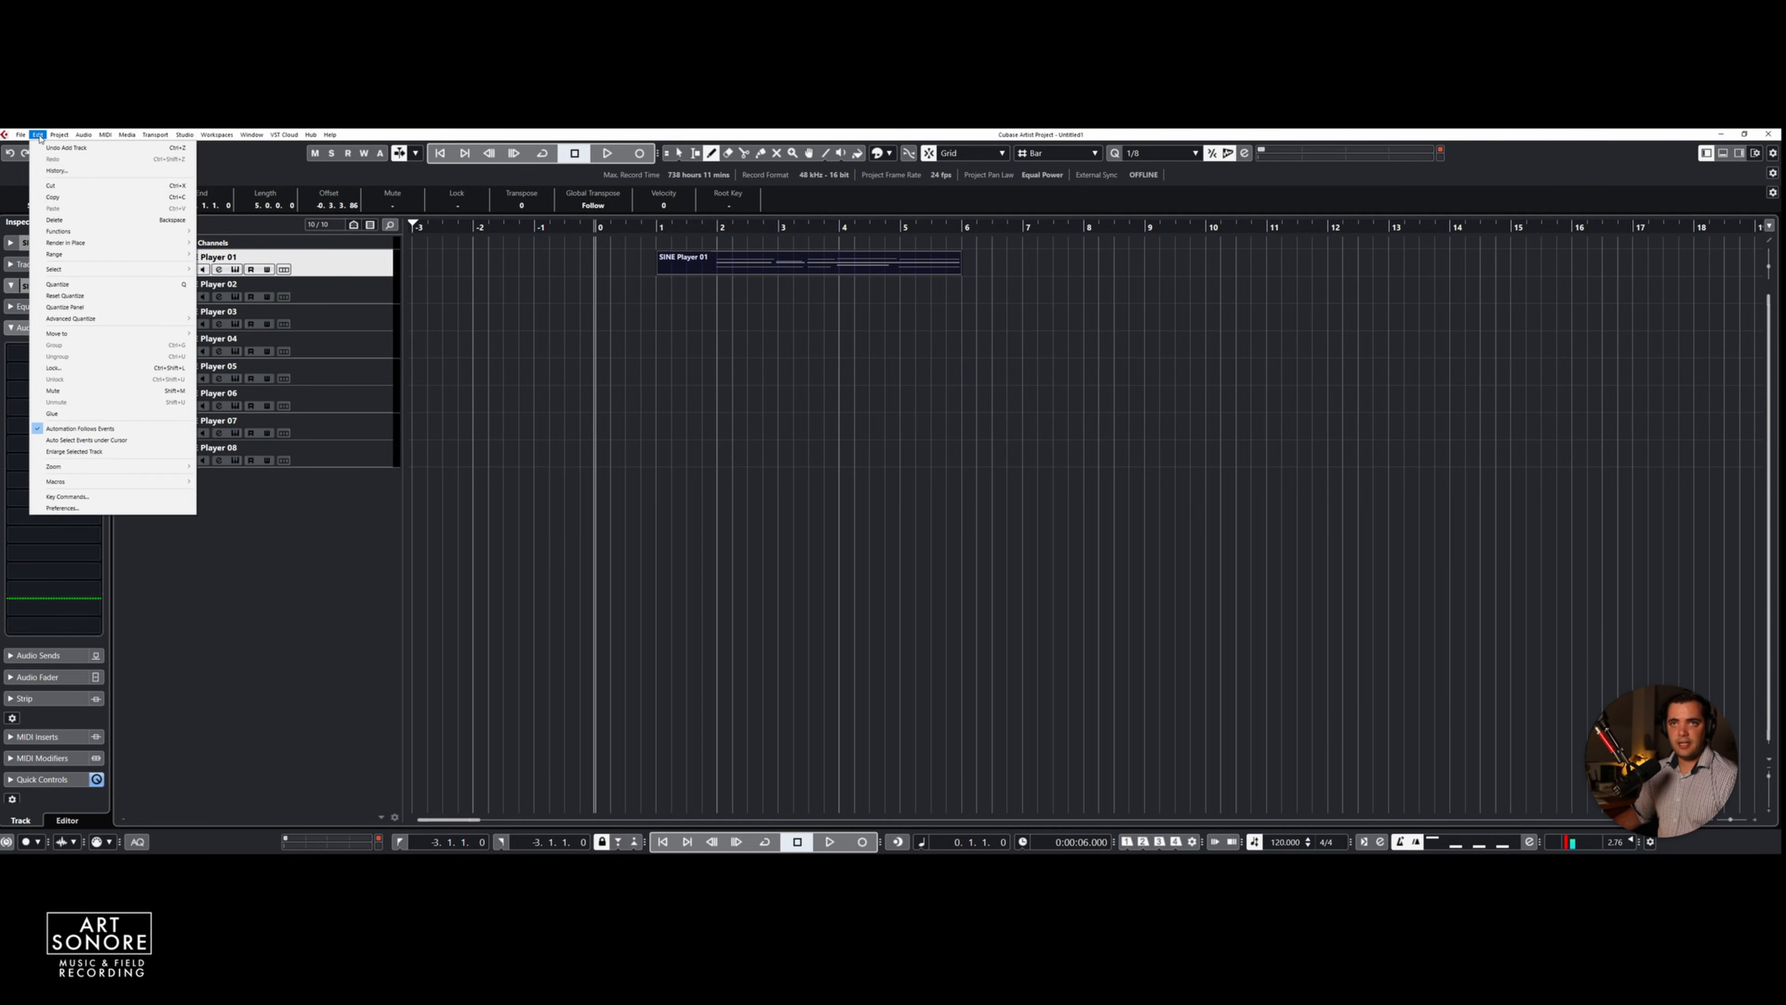
pyautogui.click(102, 497)
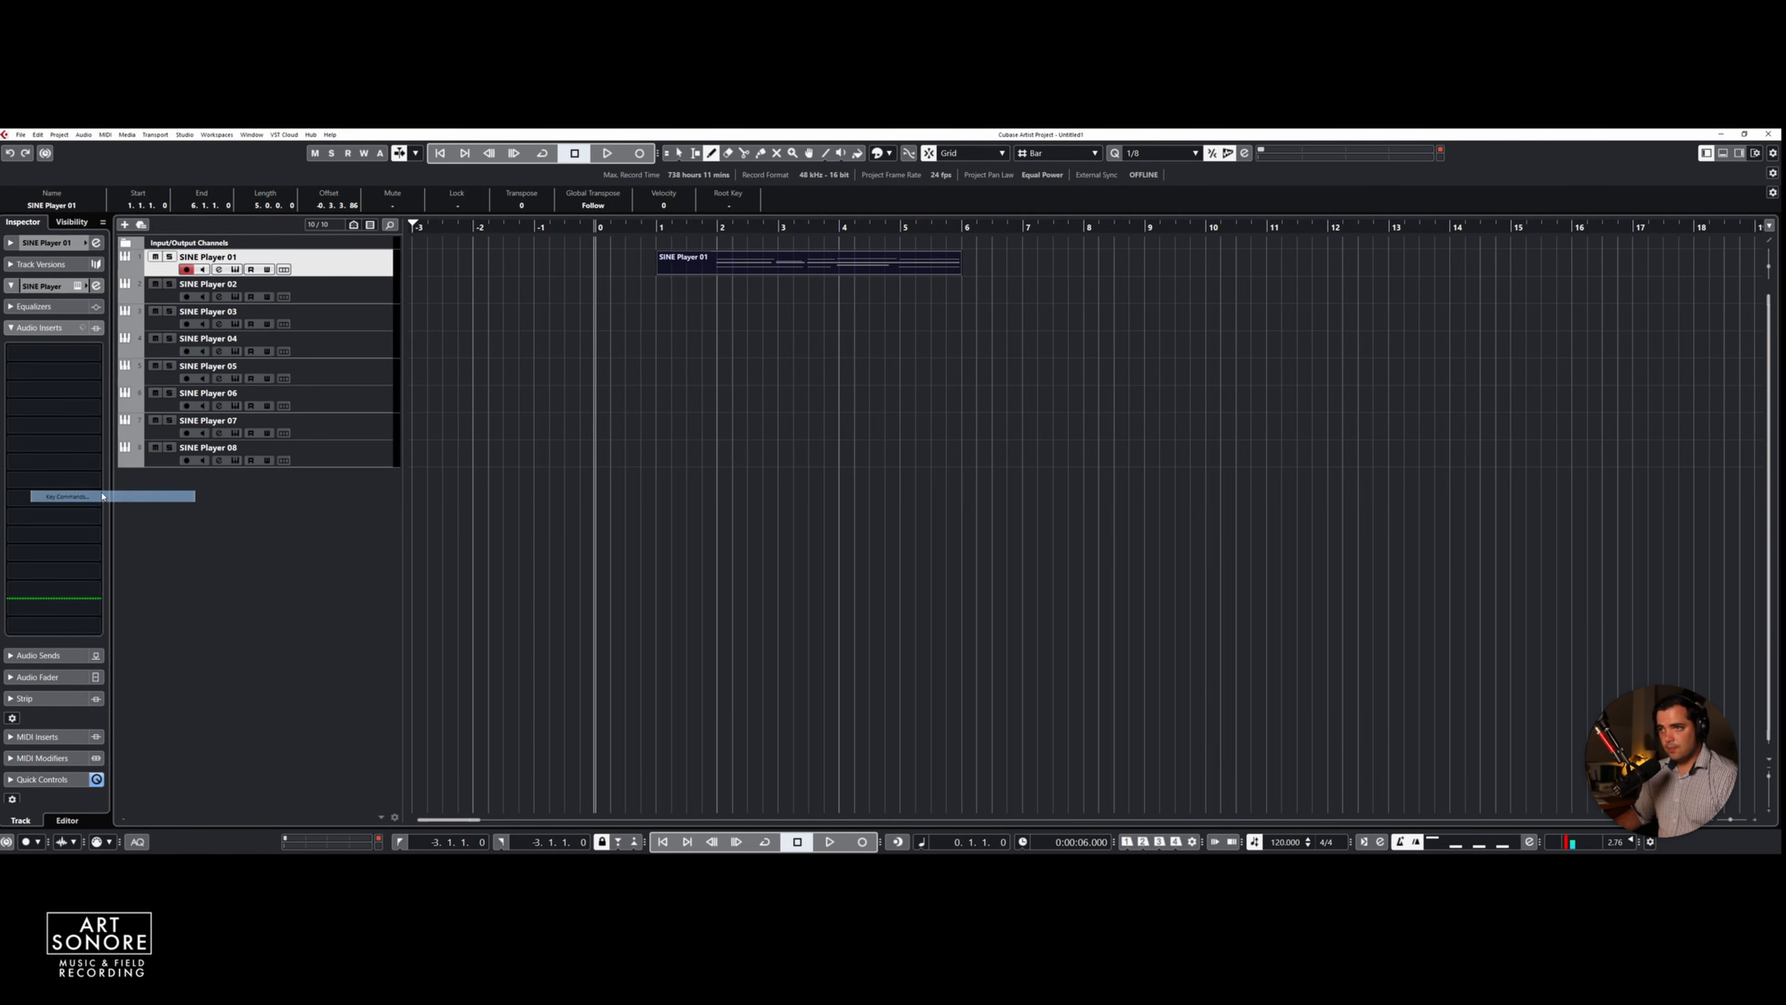
pyautogui.click(993, 325)
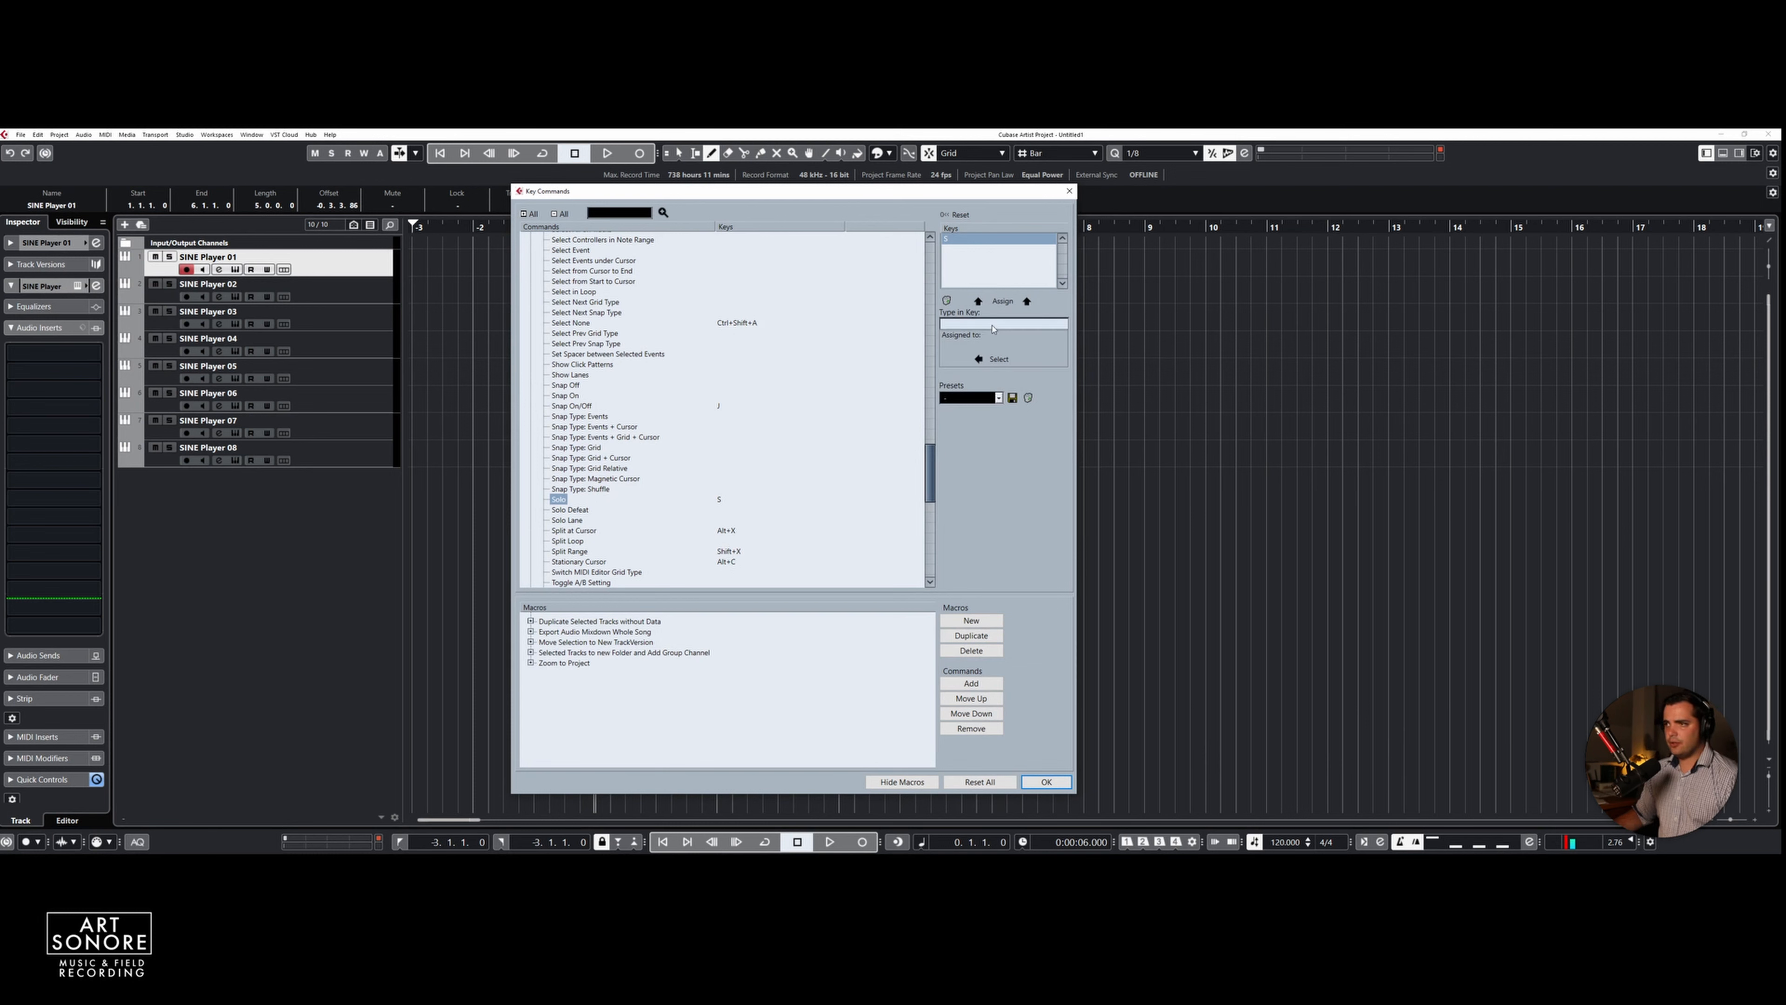
pyautogui.press('z')
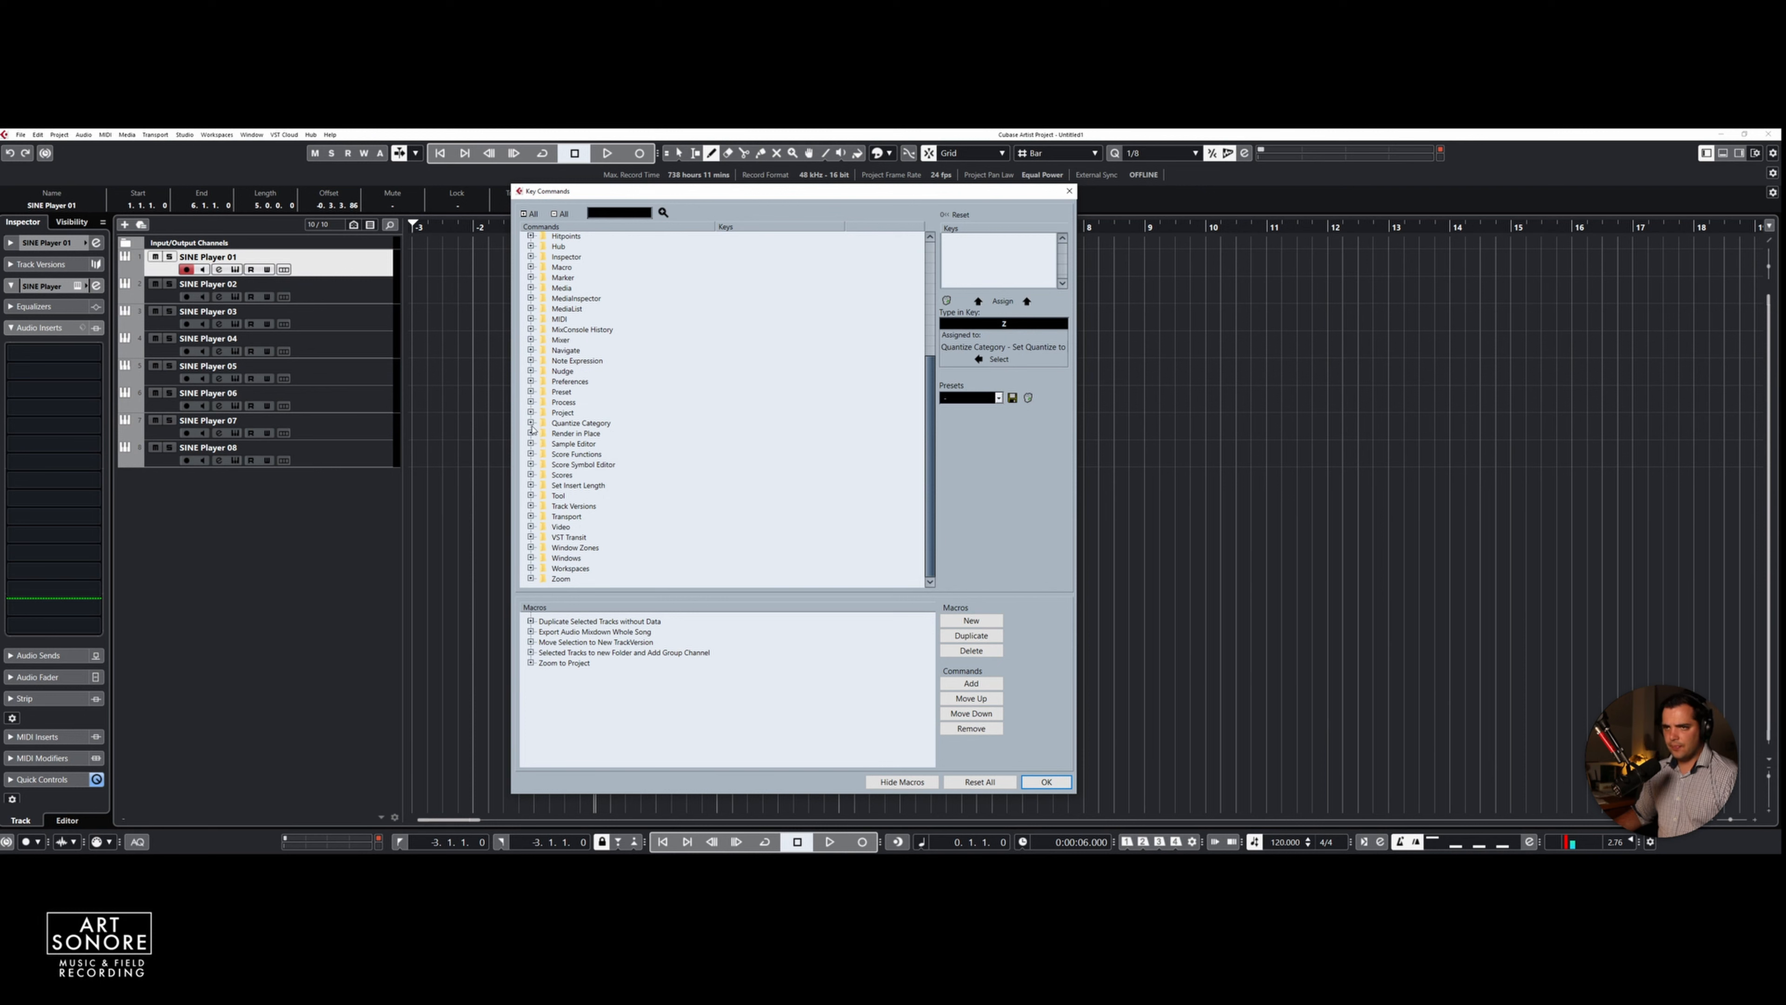
pyautogui.click(531, 423)
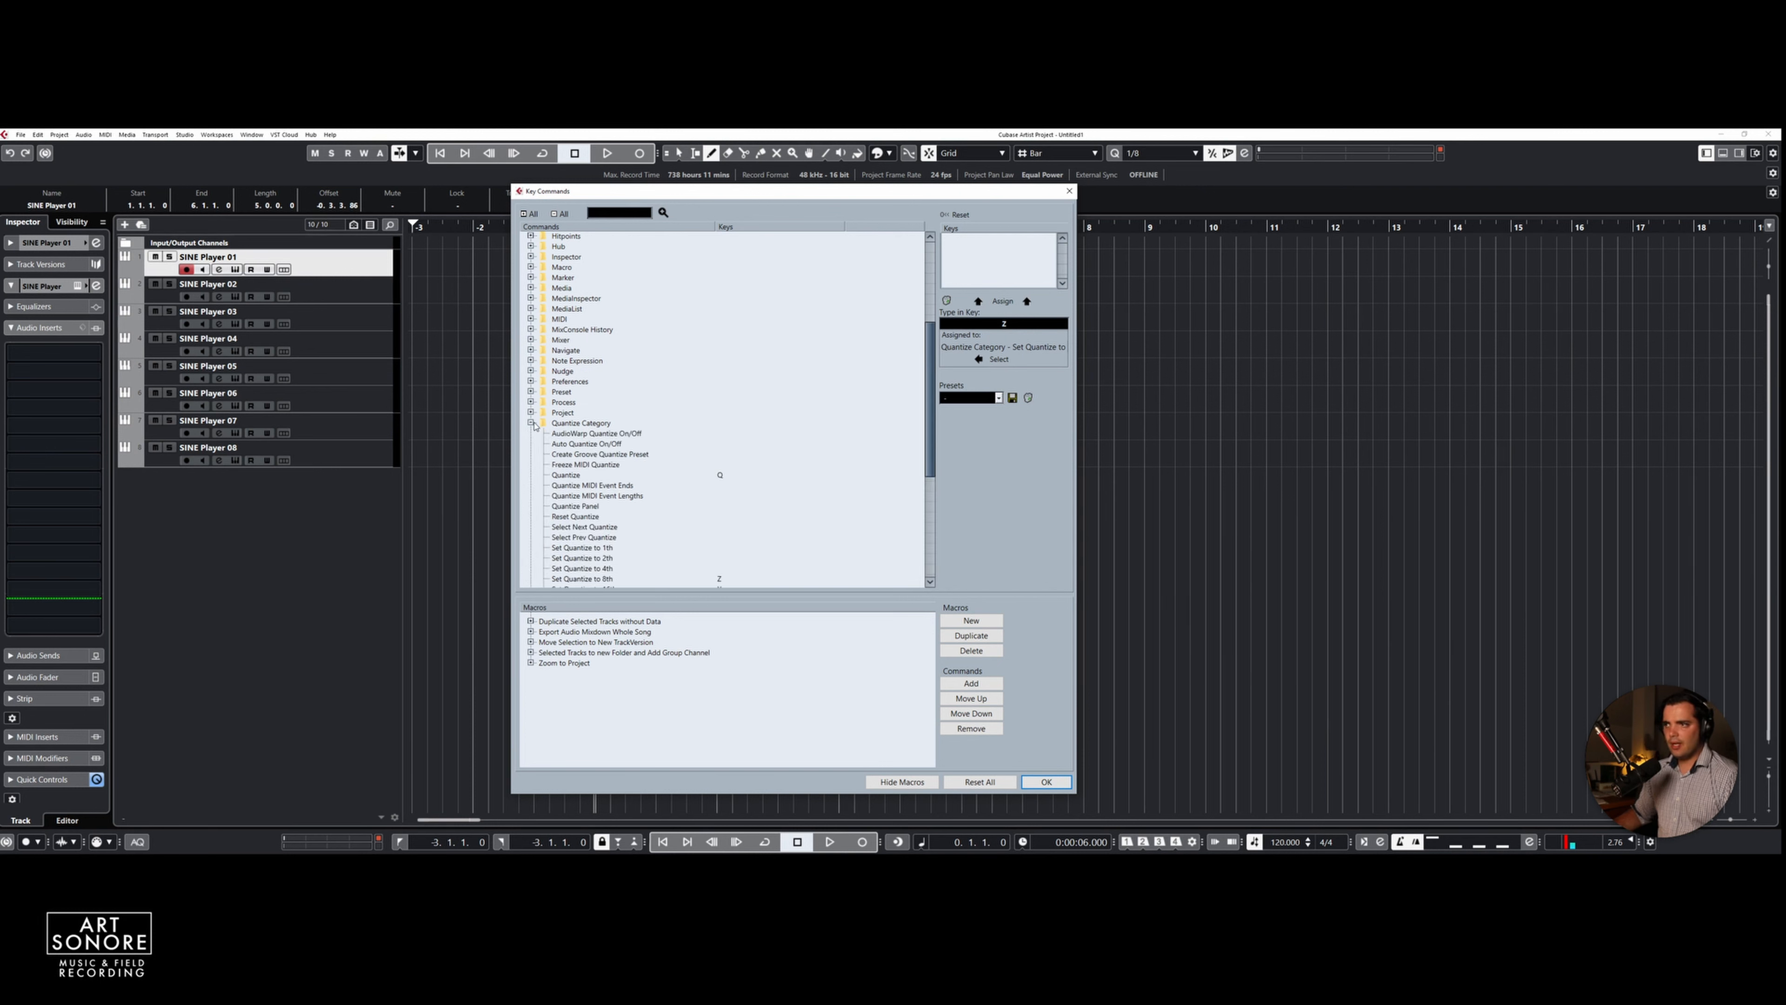
pyautogui.scroll(-5, 532, 427)
pyautogui.click(582, 437)
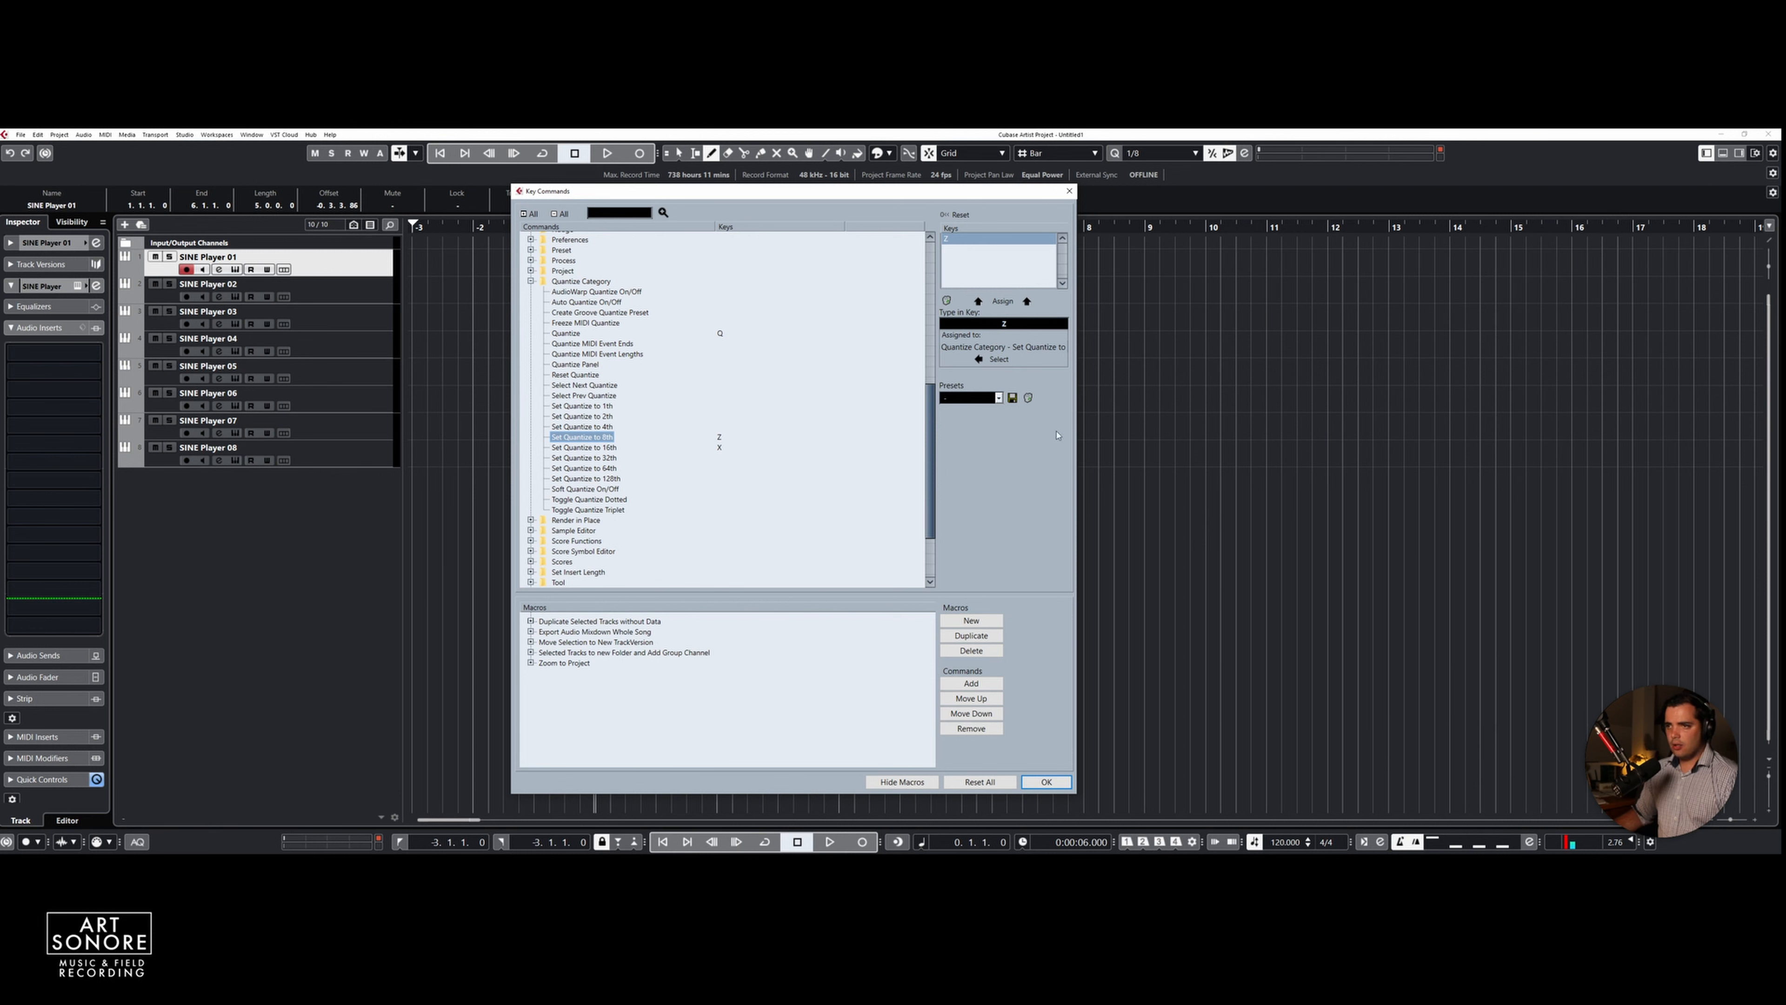
# Inspect the Set Quantize to 16th shortcut in the list and close the Key Commands dialog
pyautogui.click(1019, 326)
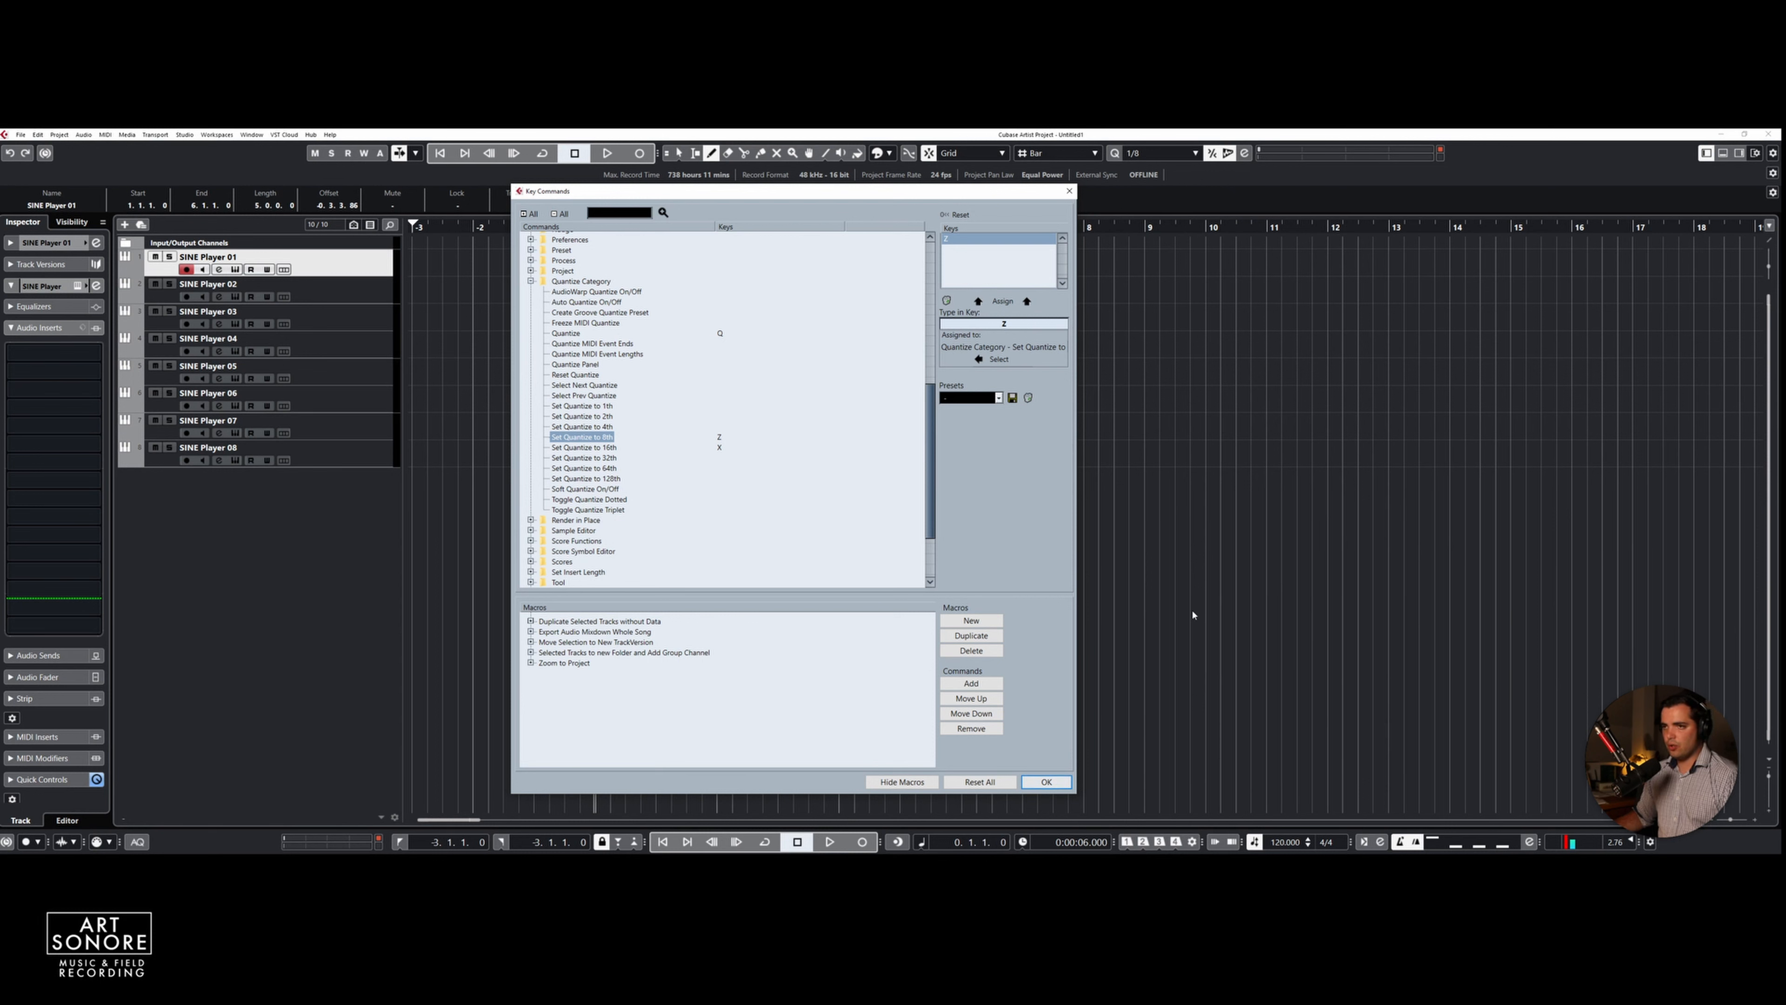
pyautogui.click(599, 448)
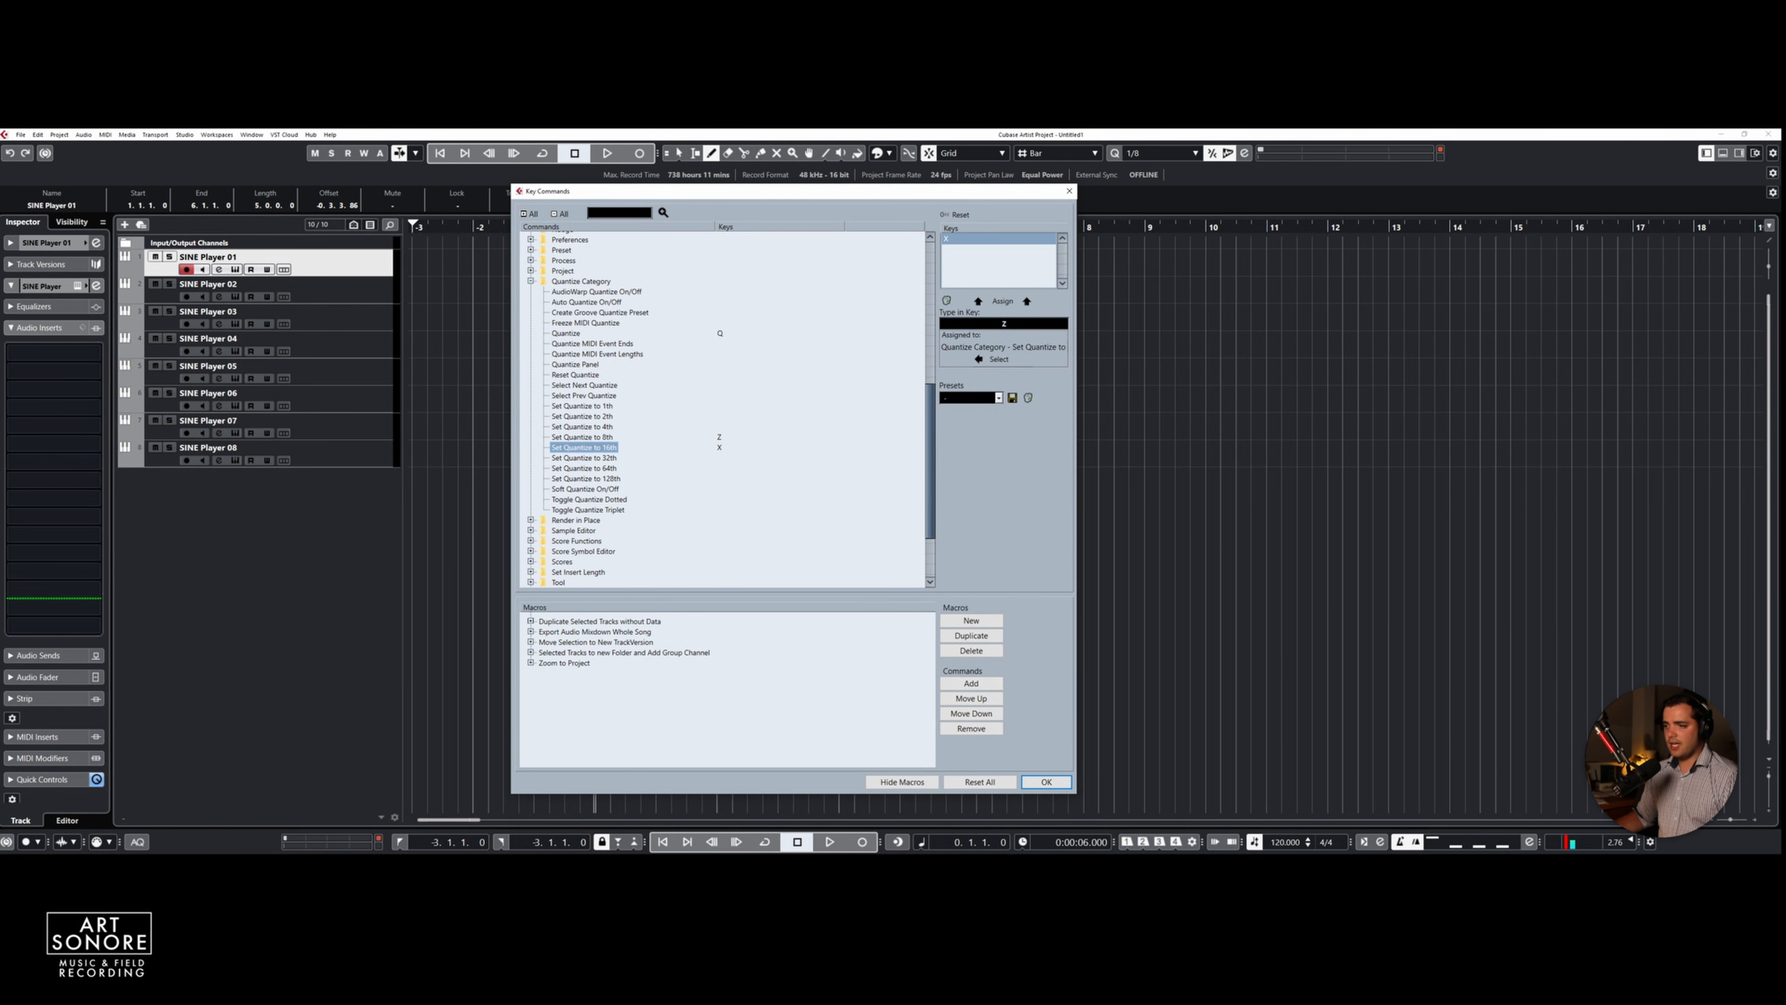
pyautogui.click(1050, 782)
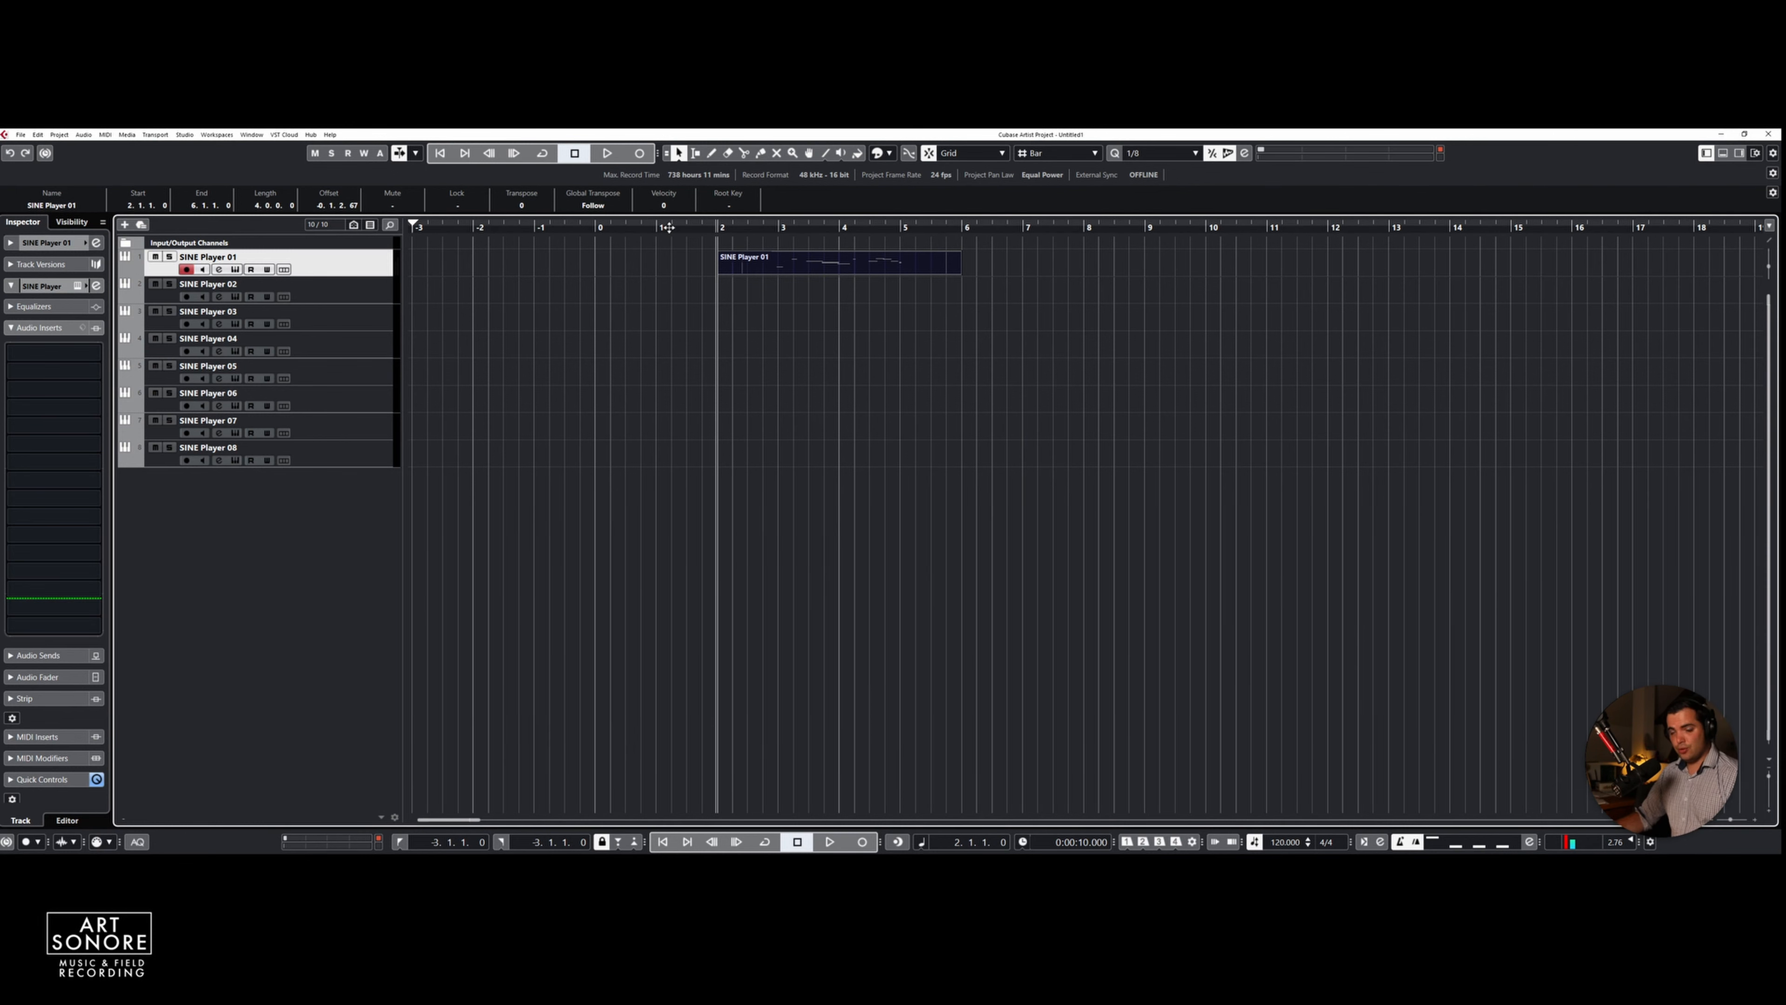
# Open the SINE Player 01 part in the Key Editor, select all its notes and quantize them twice at 1/16
pyautogui.doubleClick(774, 262)
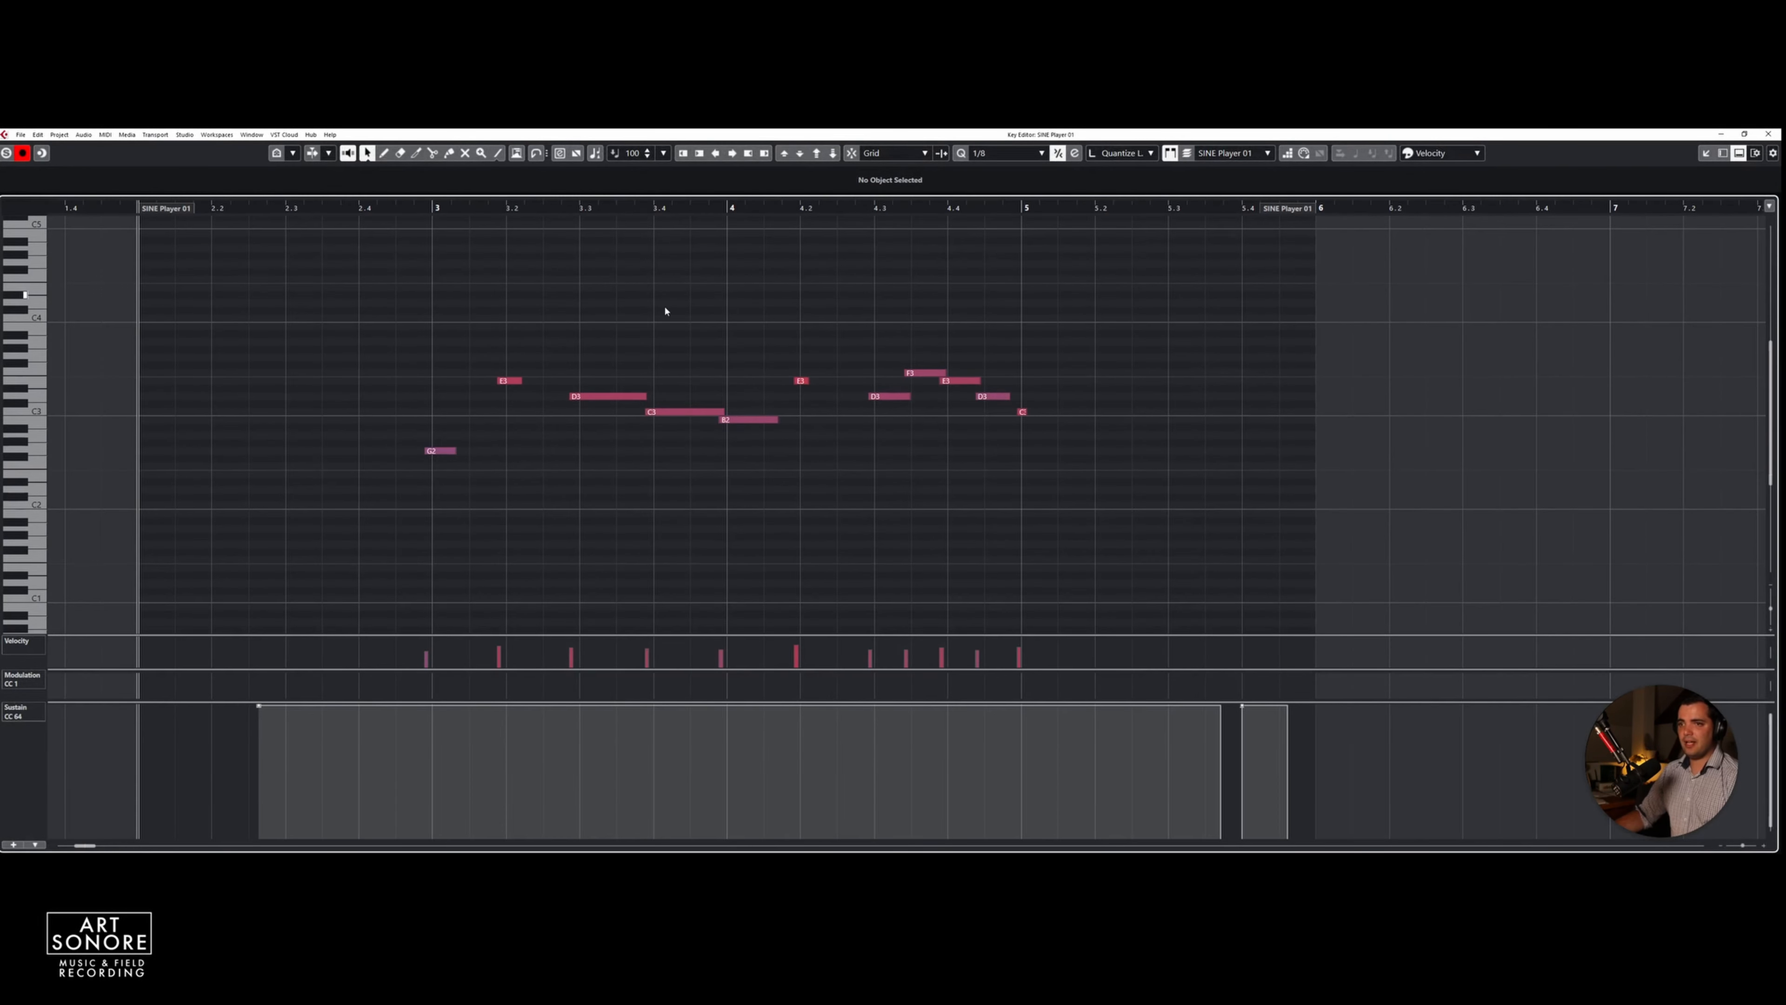
pyautogui.moveTo(384, 277); pyautogui.dragTo(1297, 540)
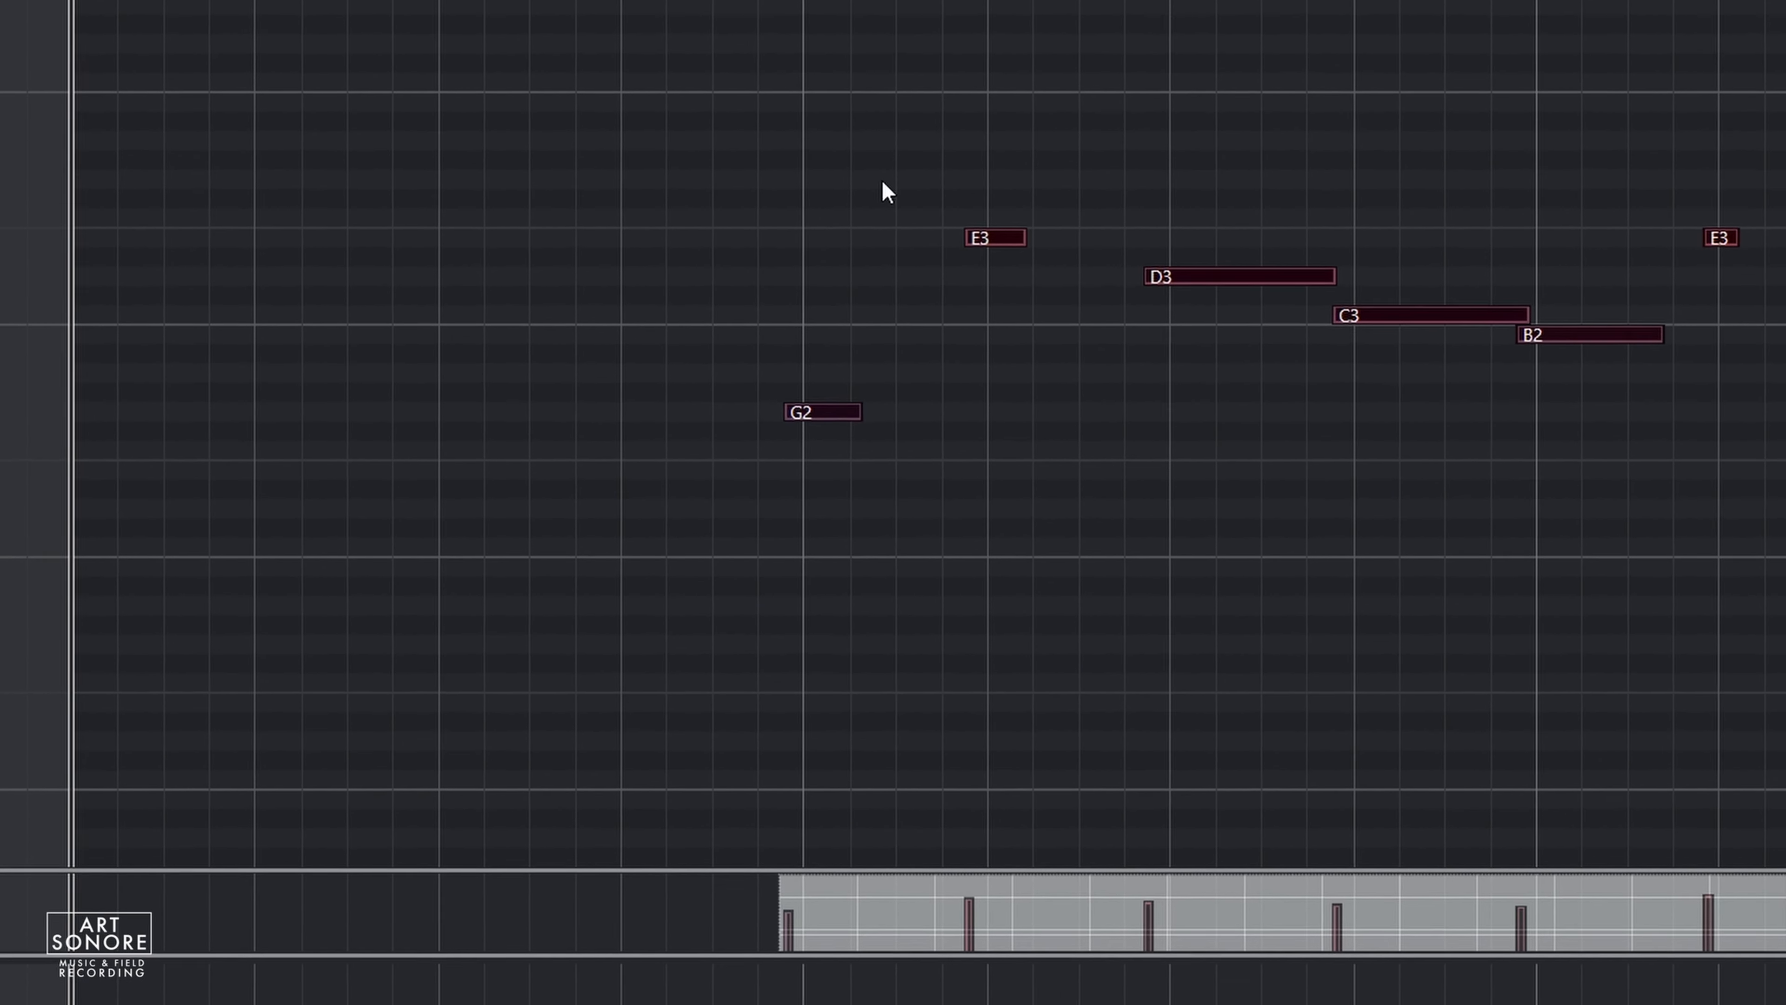
pyautogui.scroll(3, 1006, 161)
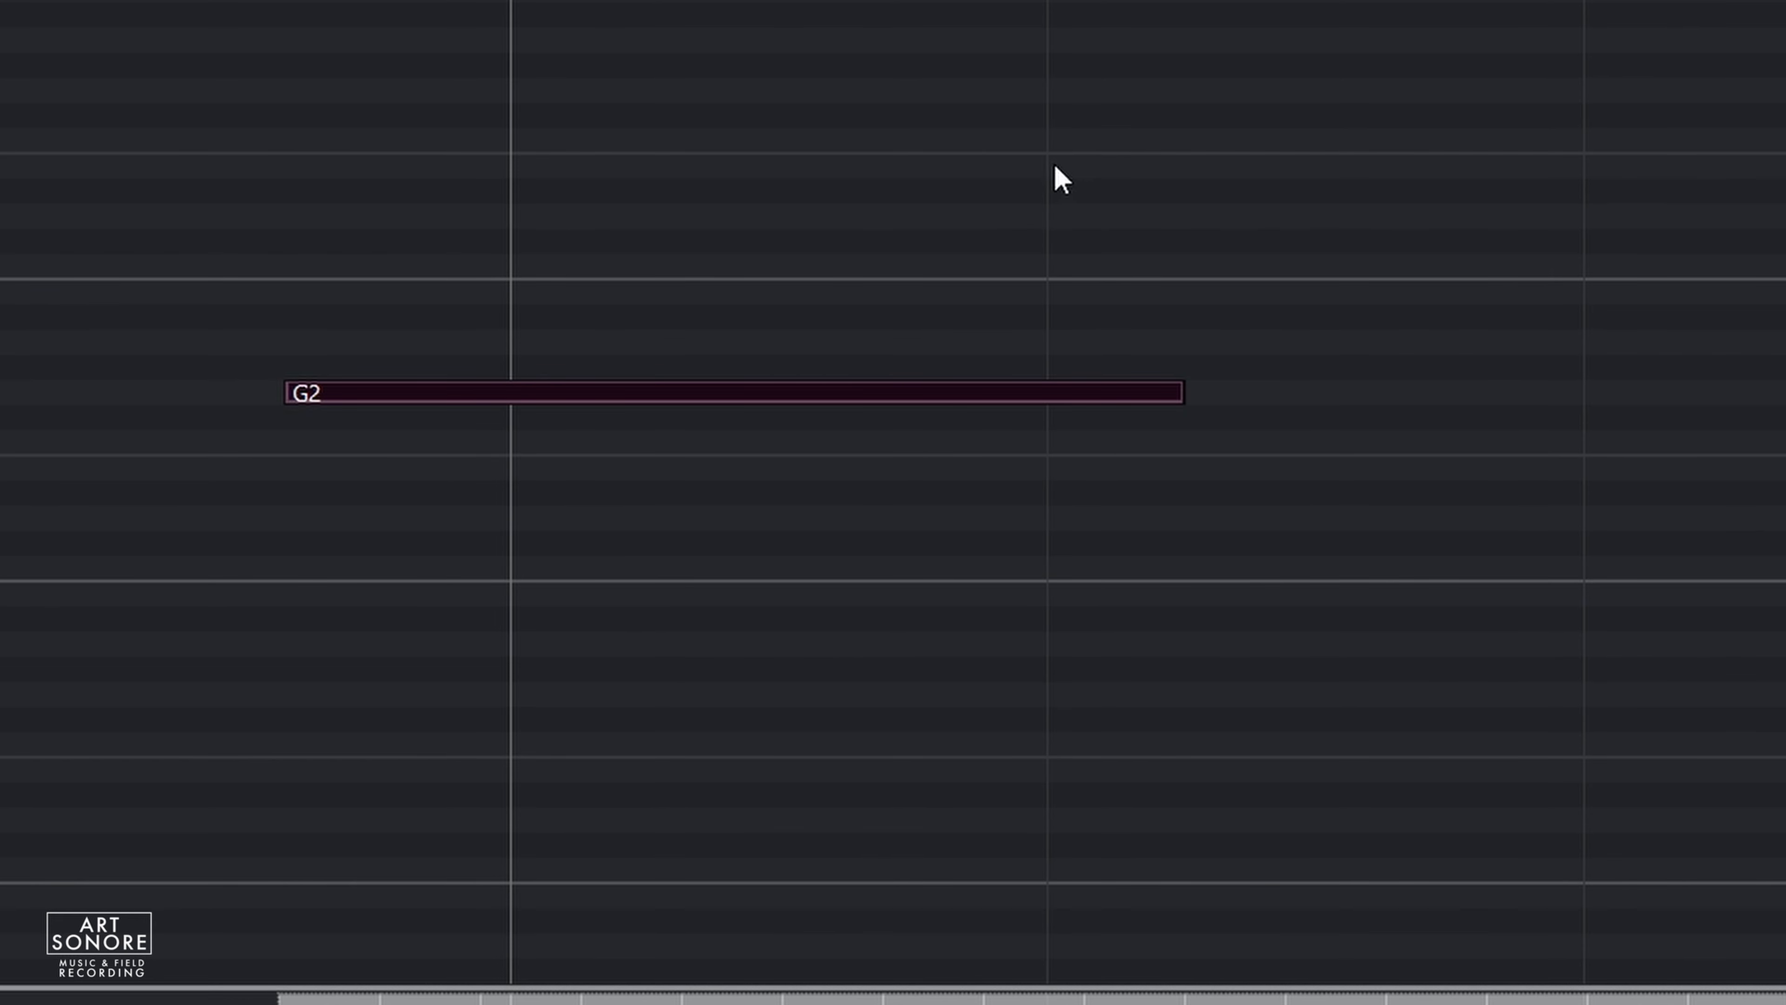
pyautogui.scroll(-5, 1414, 69)
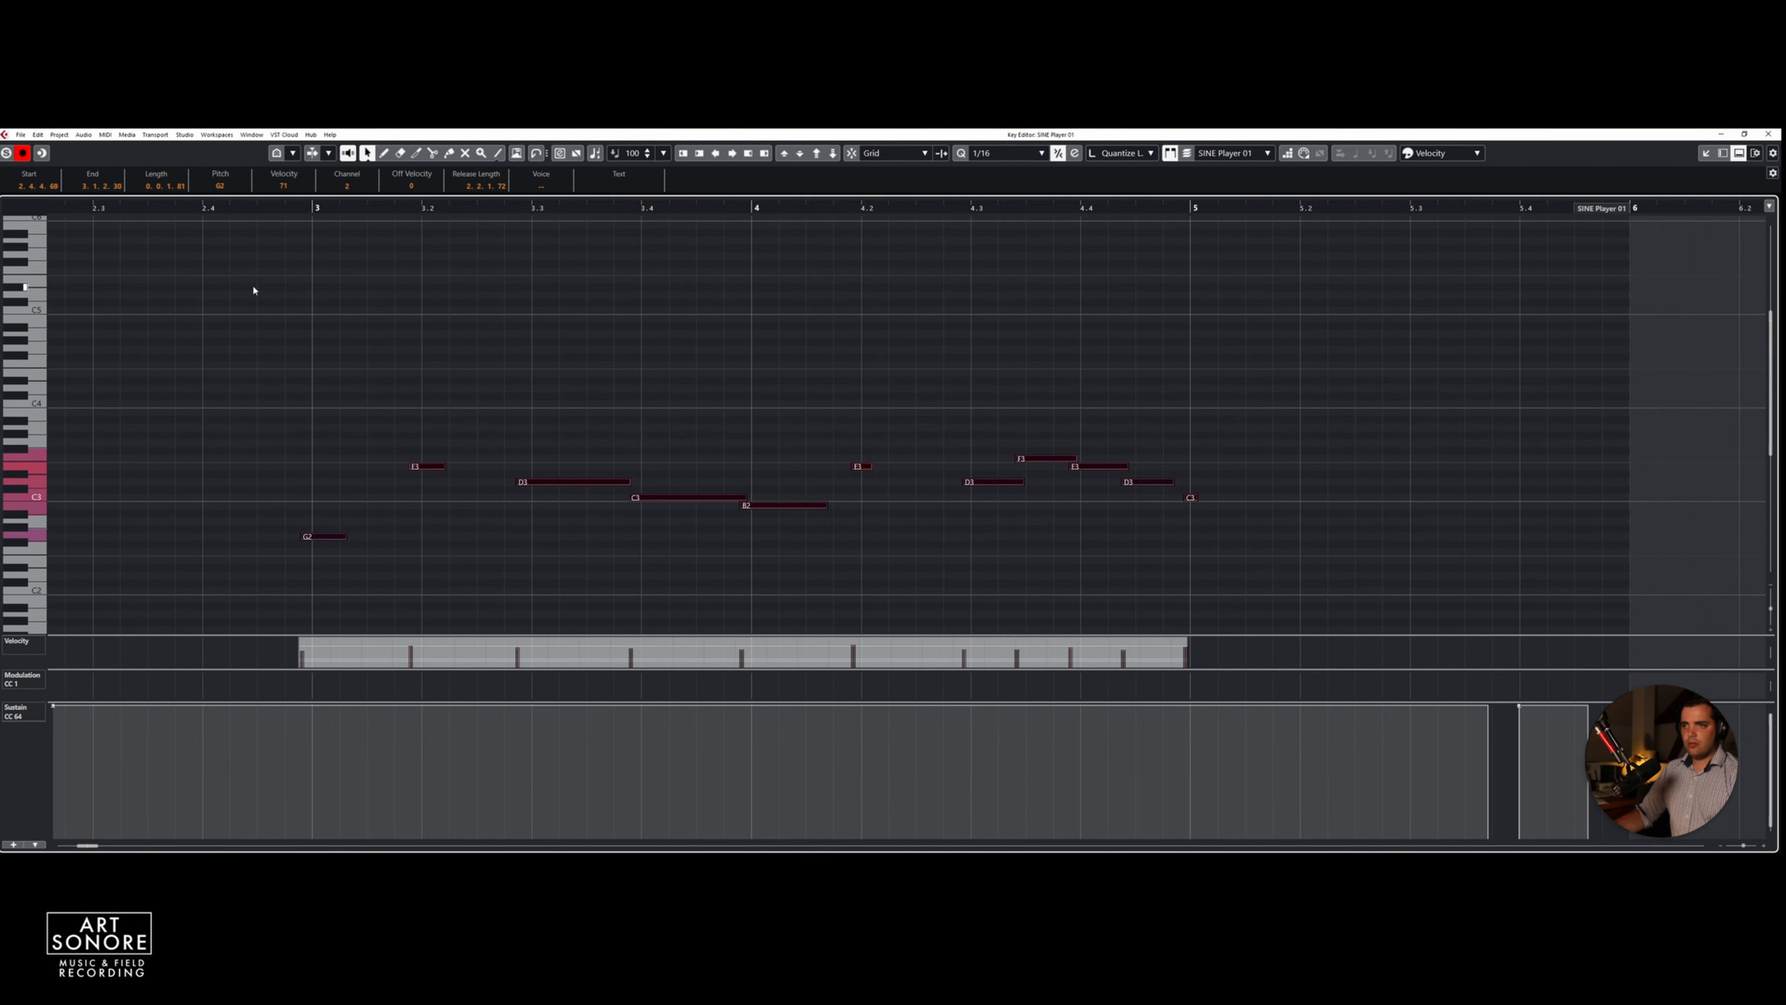
pyautogui.moveTo(210, 302); pyautogui.dragTo(1323, 617)
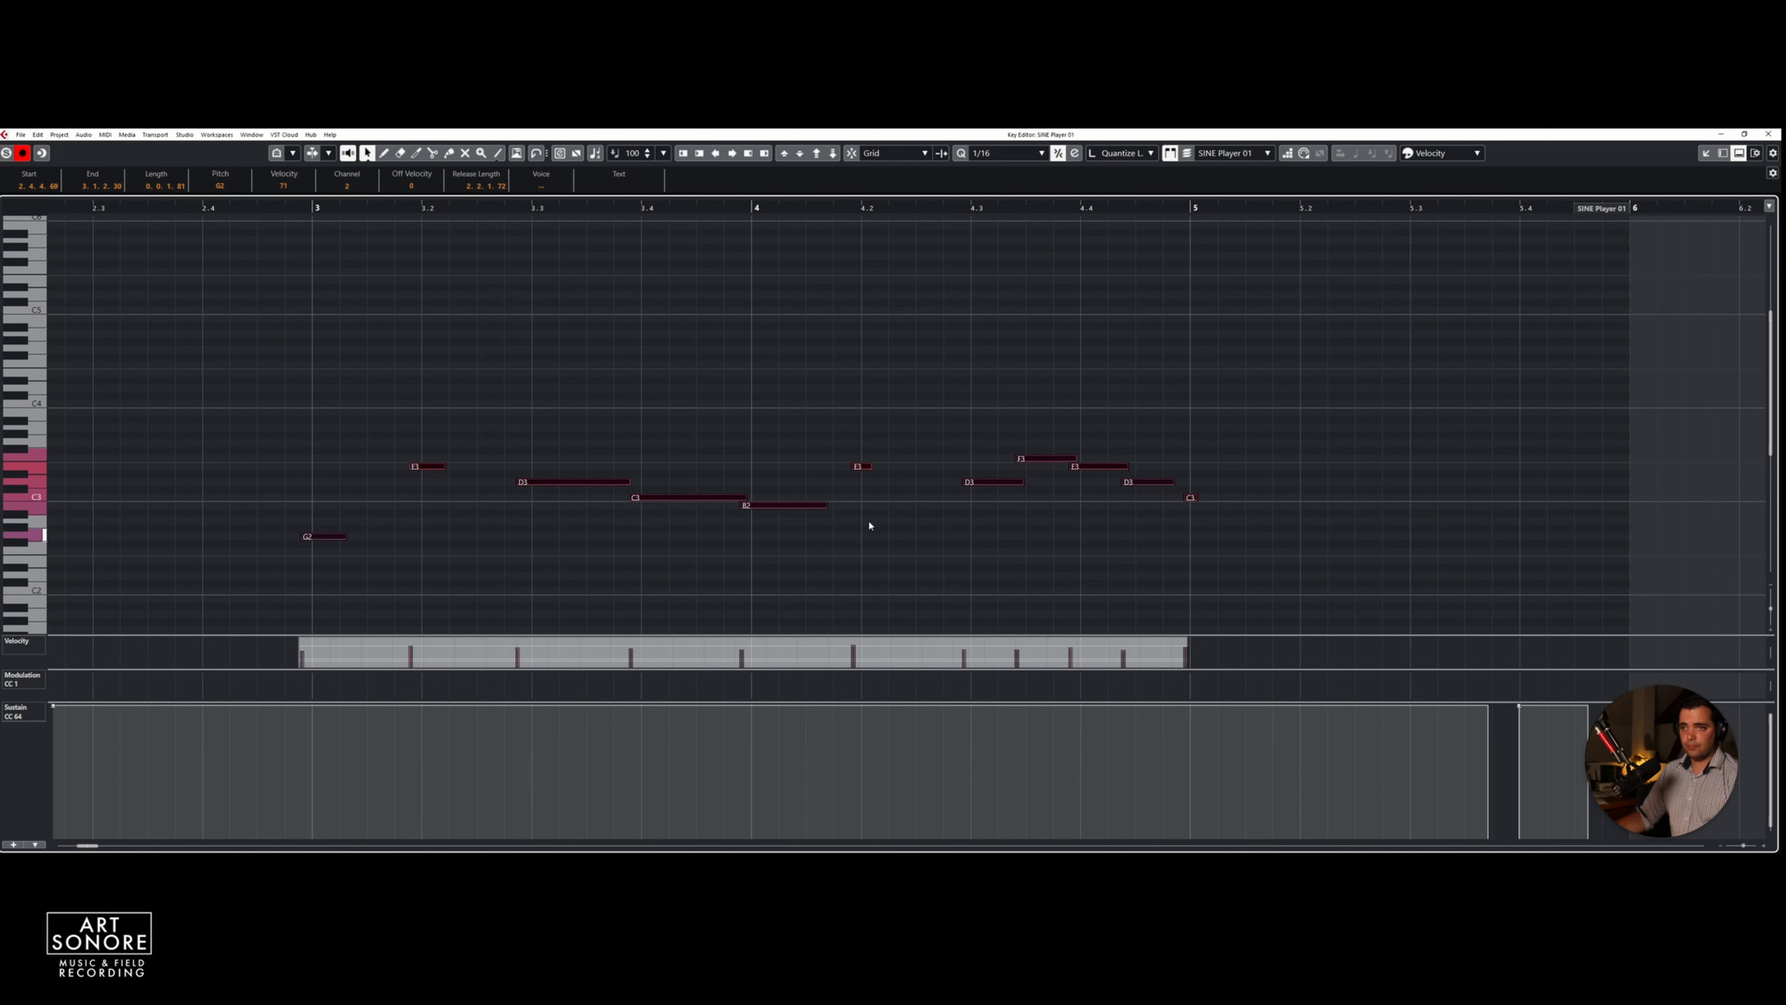
pyautogui.press('q')
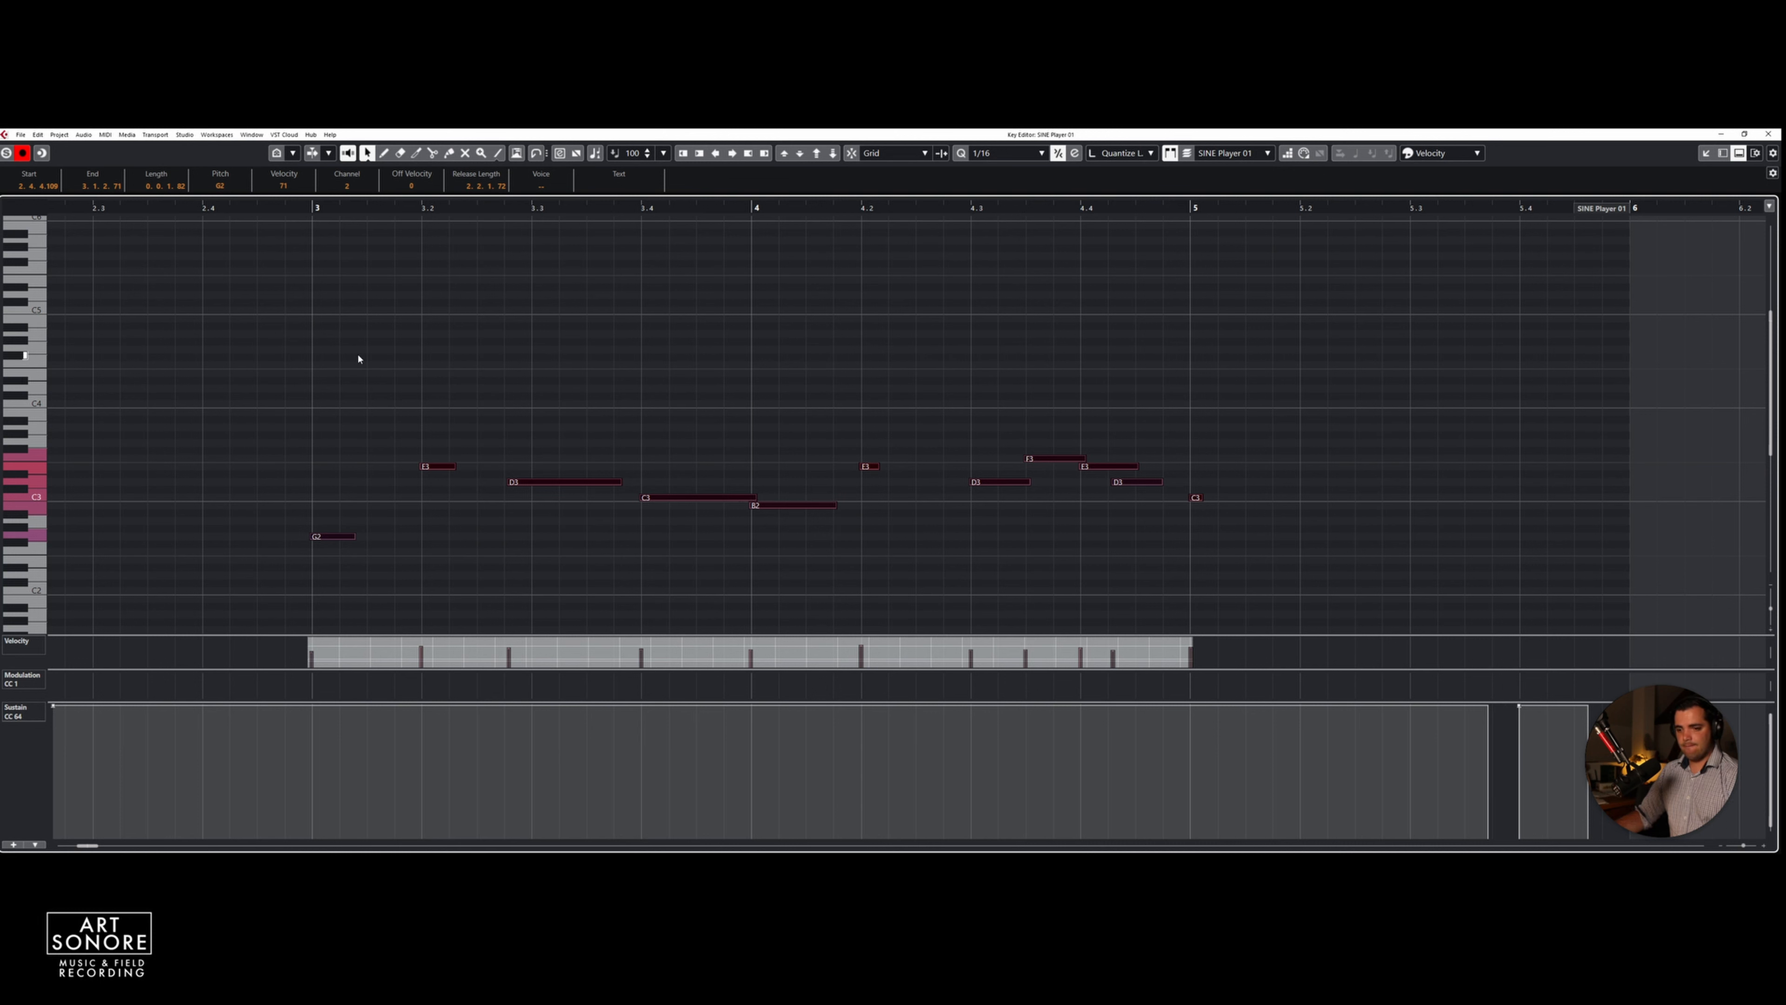
pyautogui.press('q')
pyautogui.click(1161, 363)
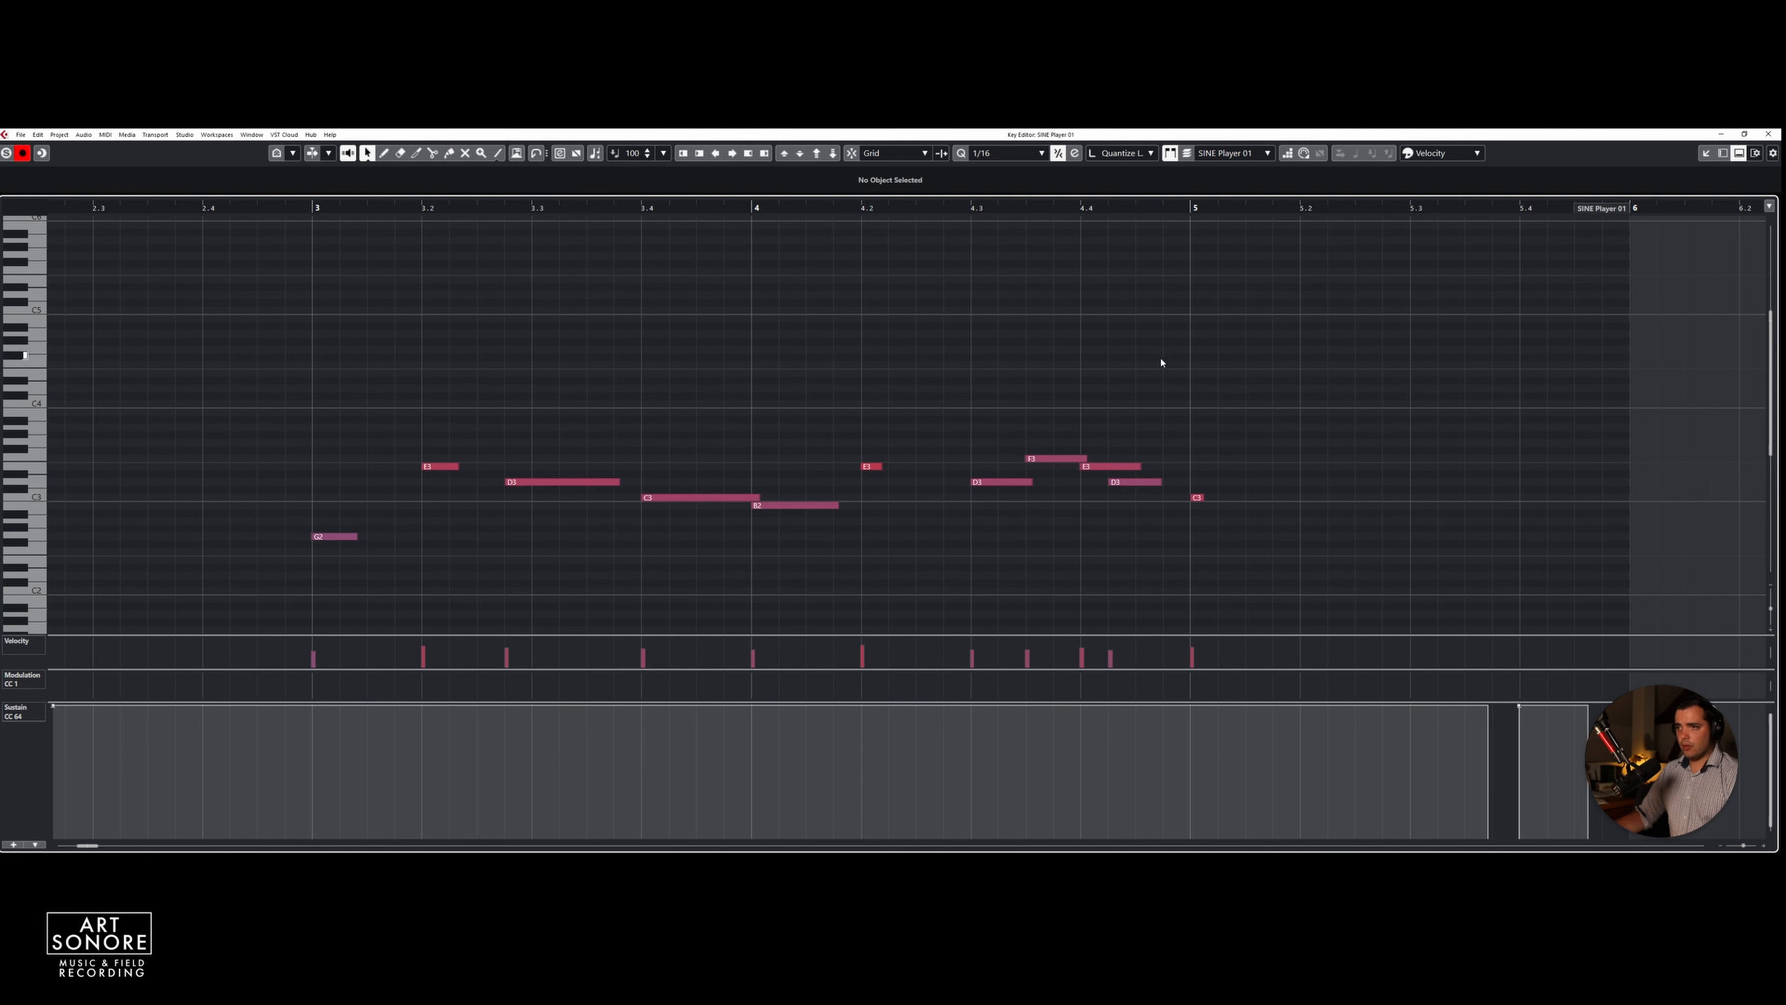
pyautogui.hotkey('alt', '4')
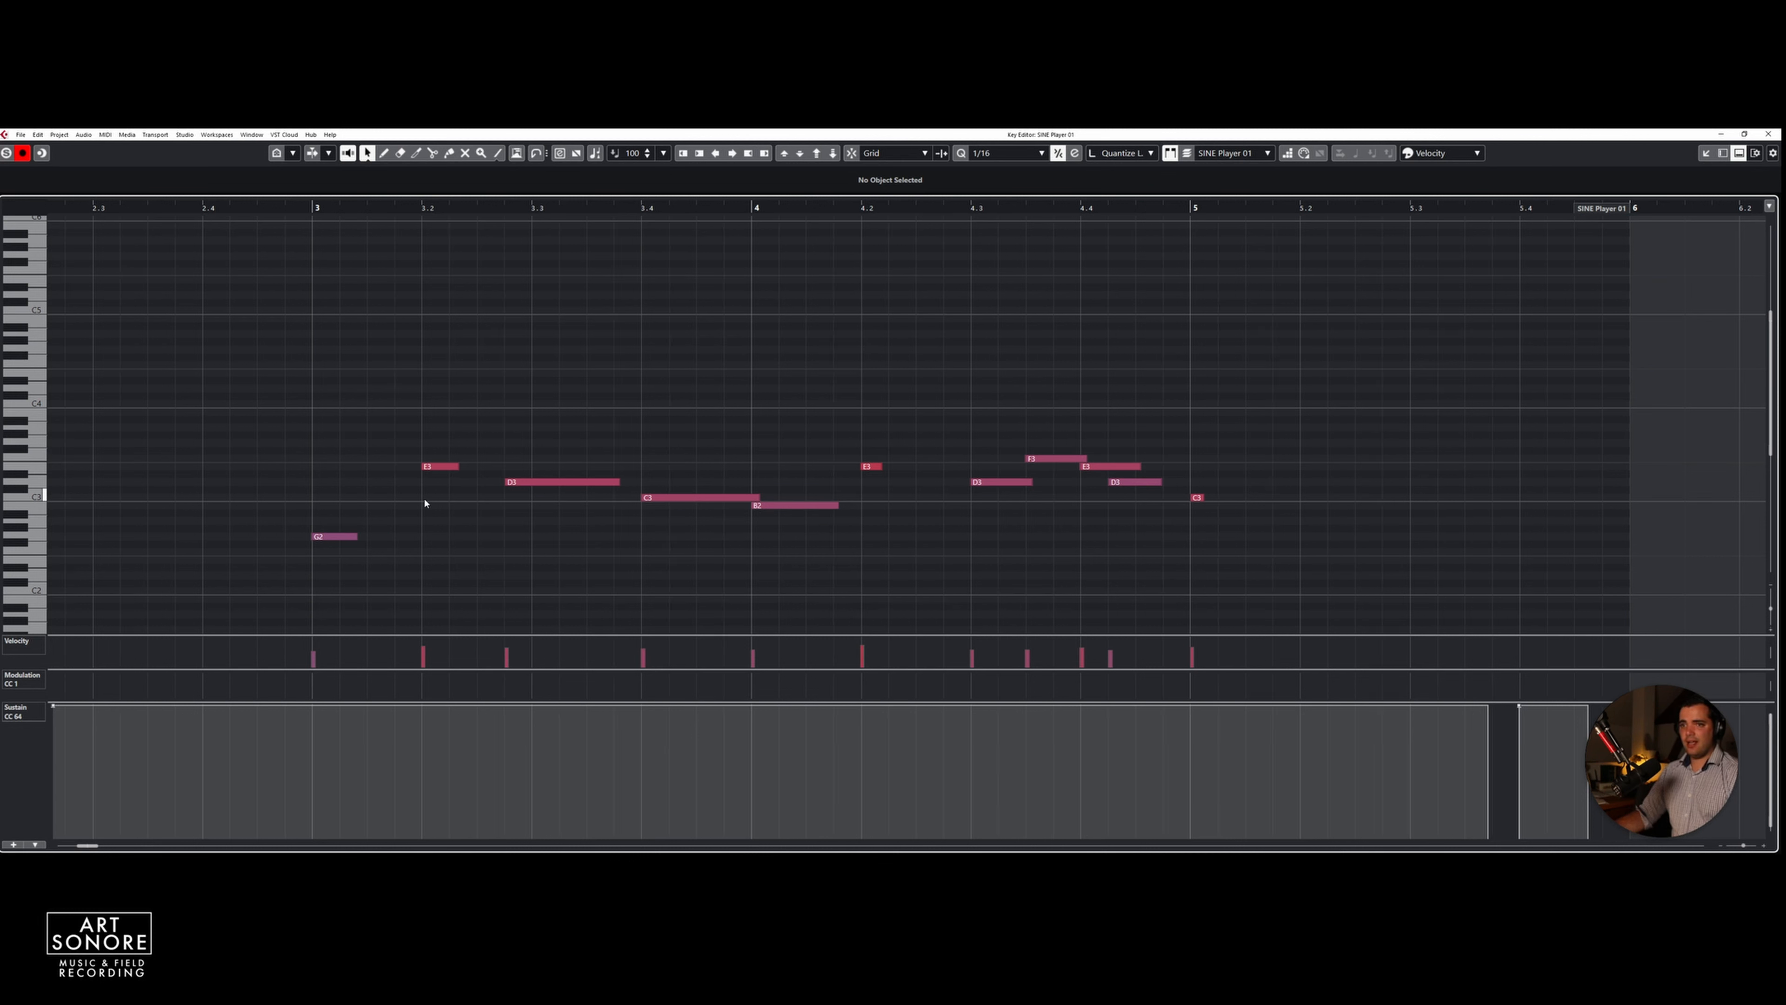
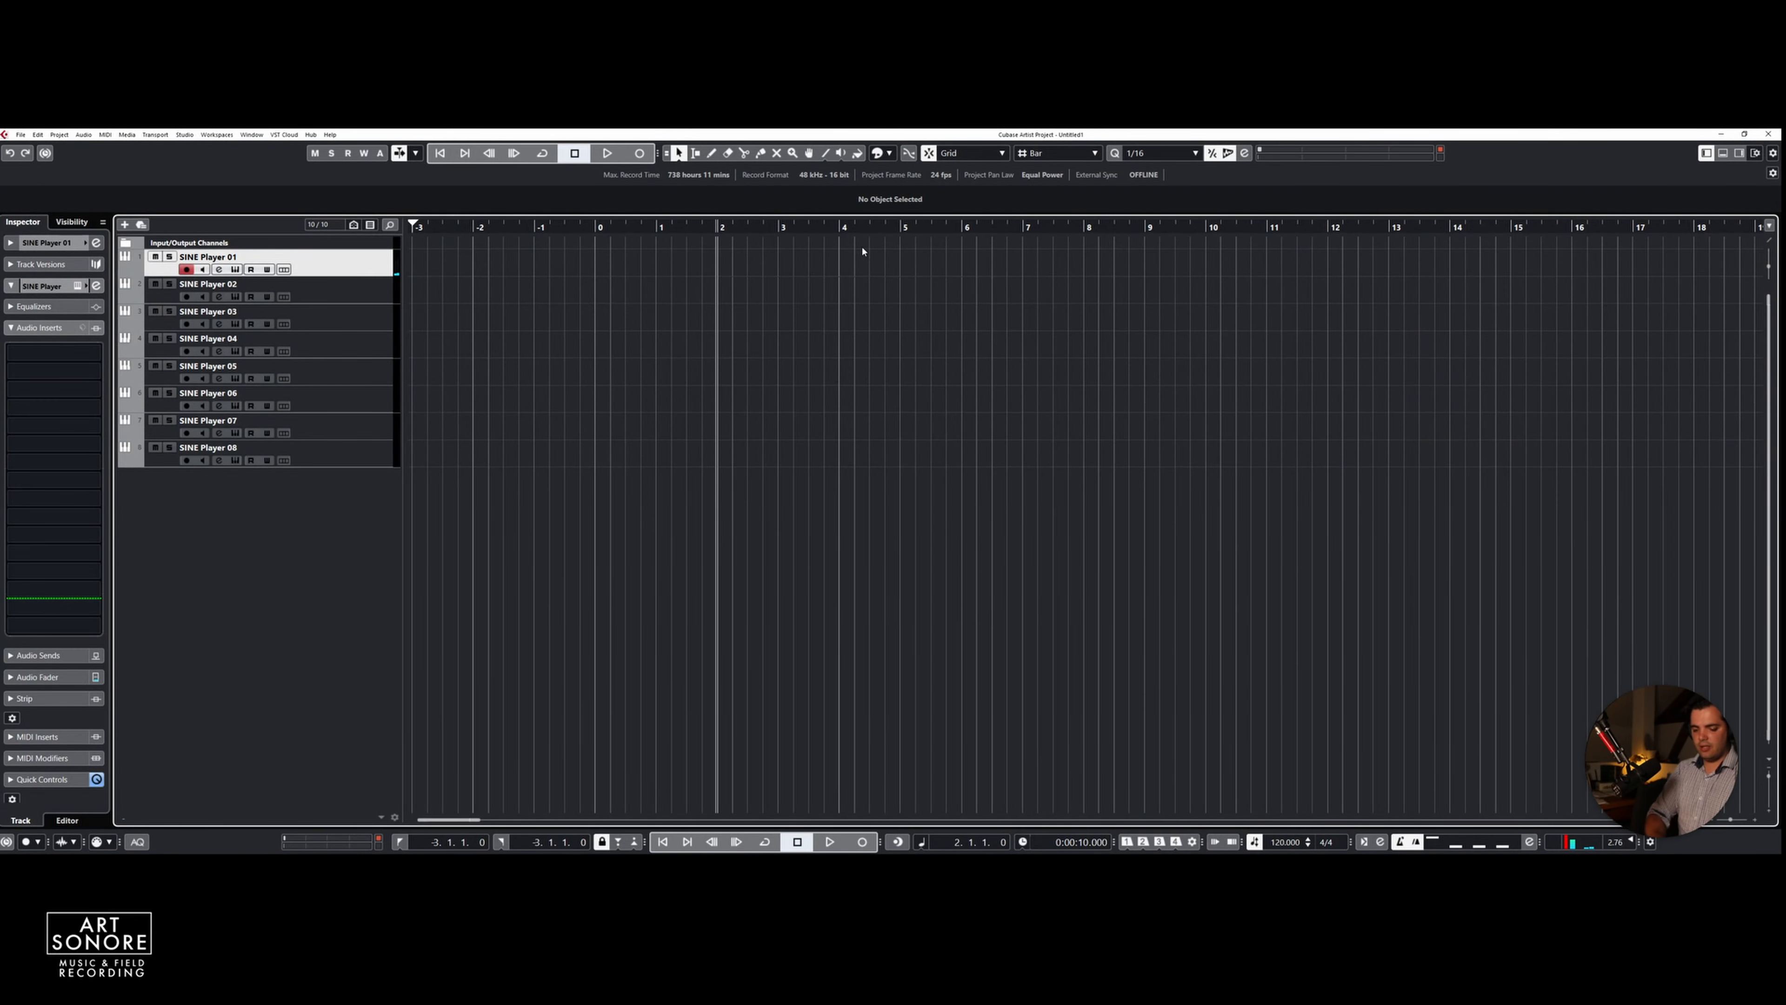
# Insert the retrospective MIDI recording on SINE Player 01 at bar 2, play it from bar 6, and delete the part
pyautogui.press('r')
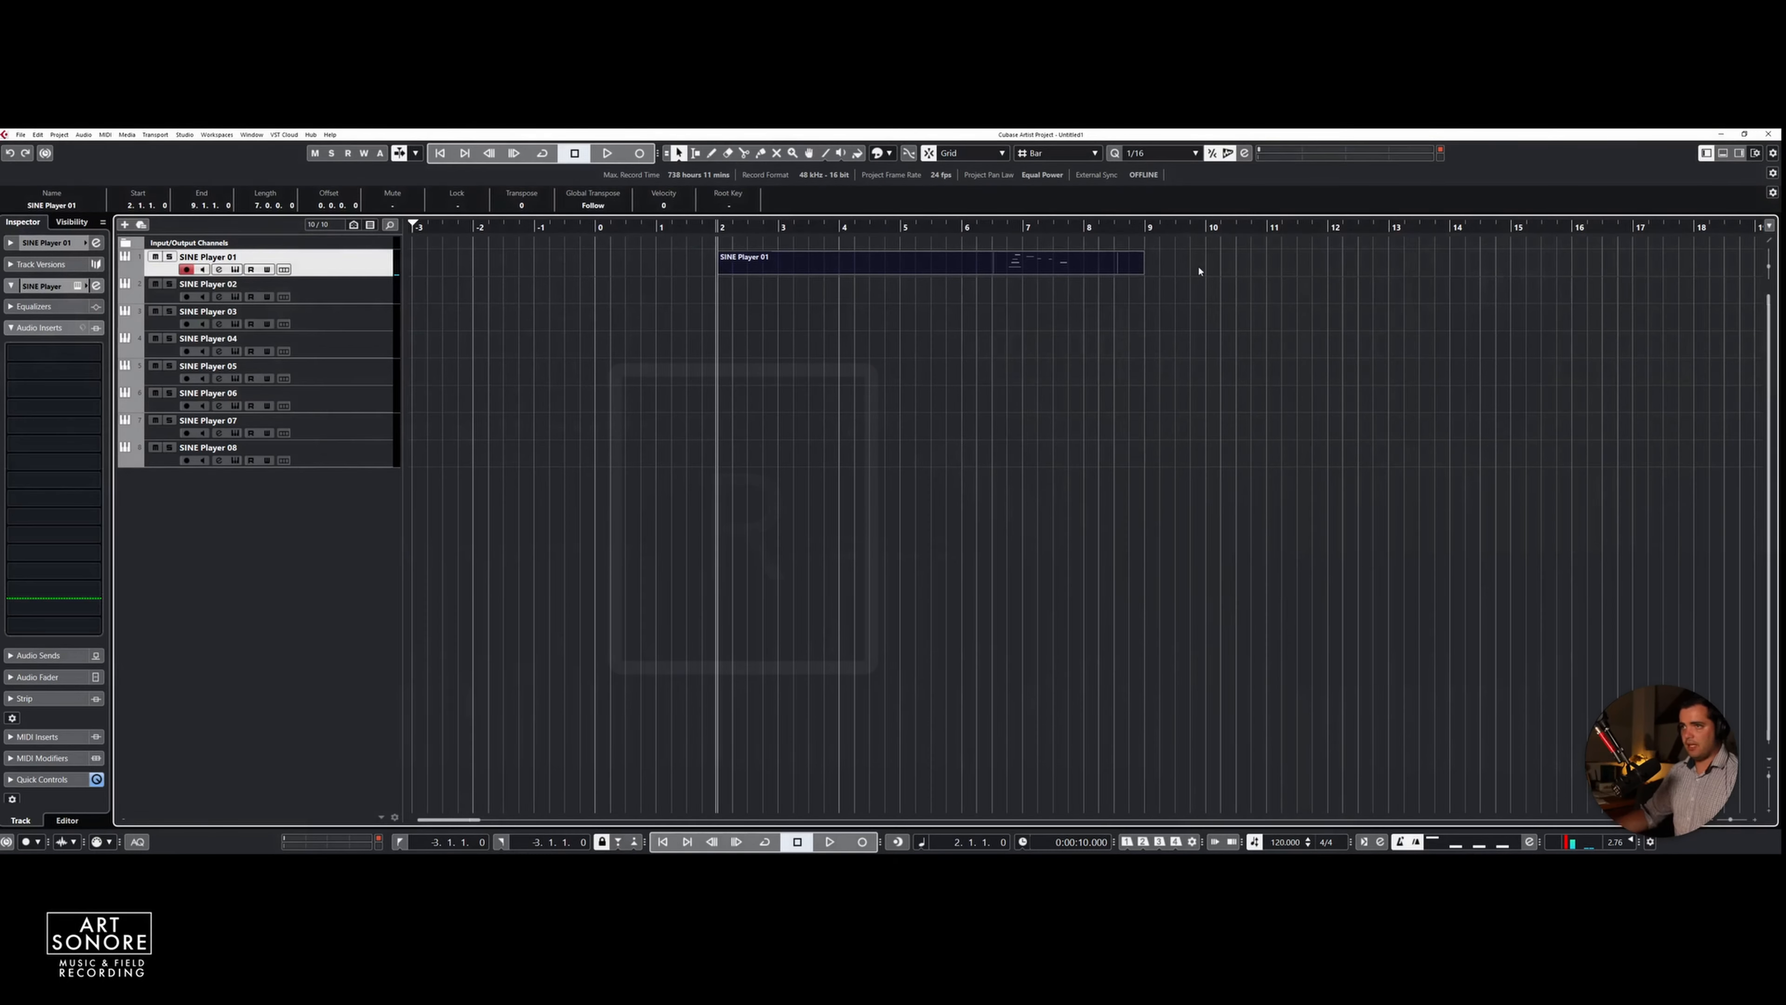
pyautogui.moveTo(999, 223); pyautogui.dragTo(996, 230)
pyautogui.press('space')
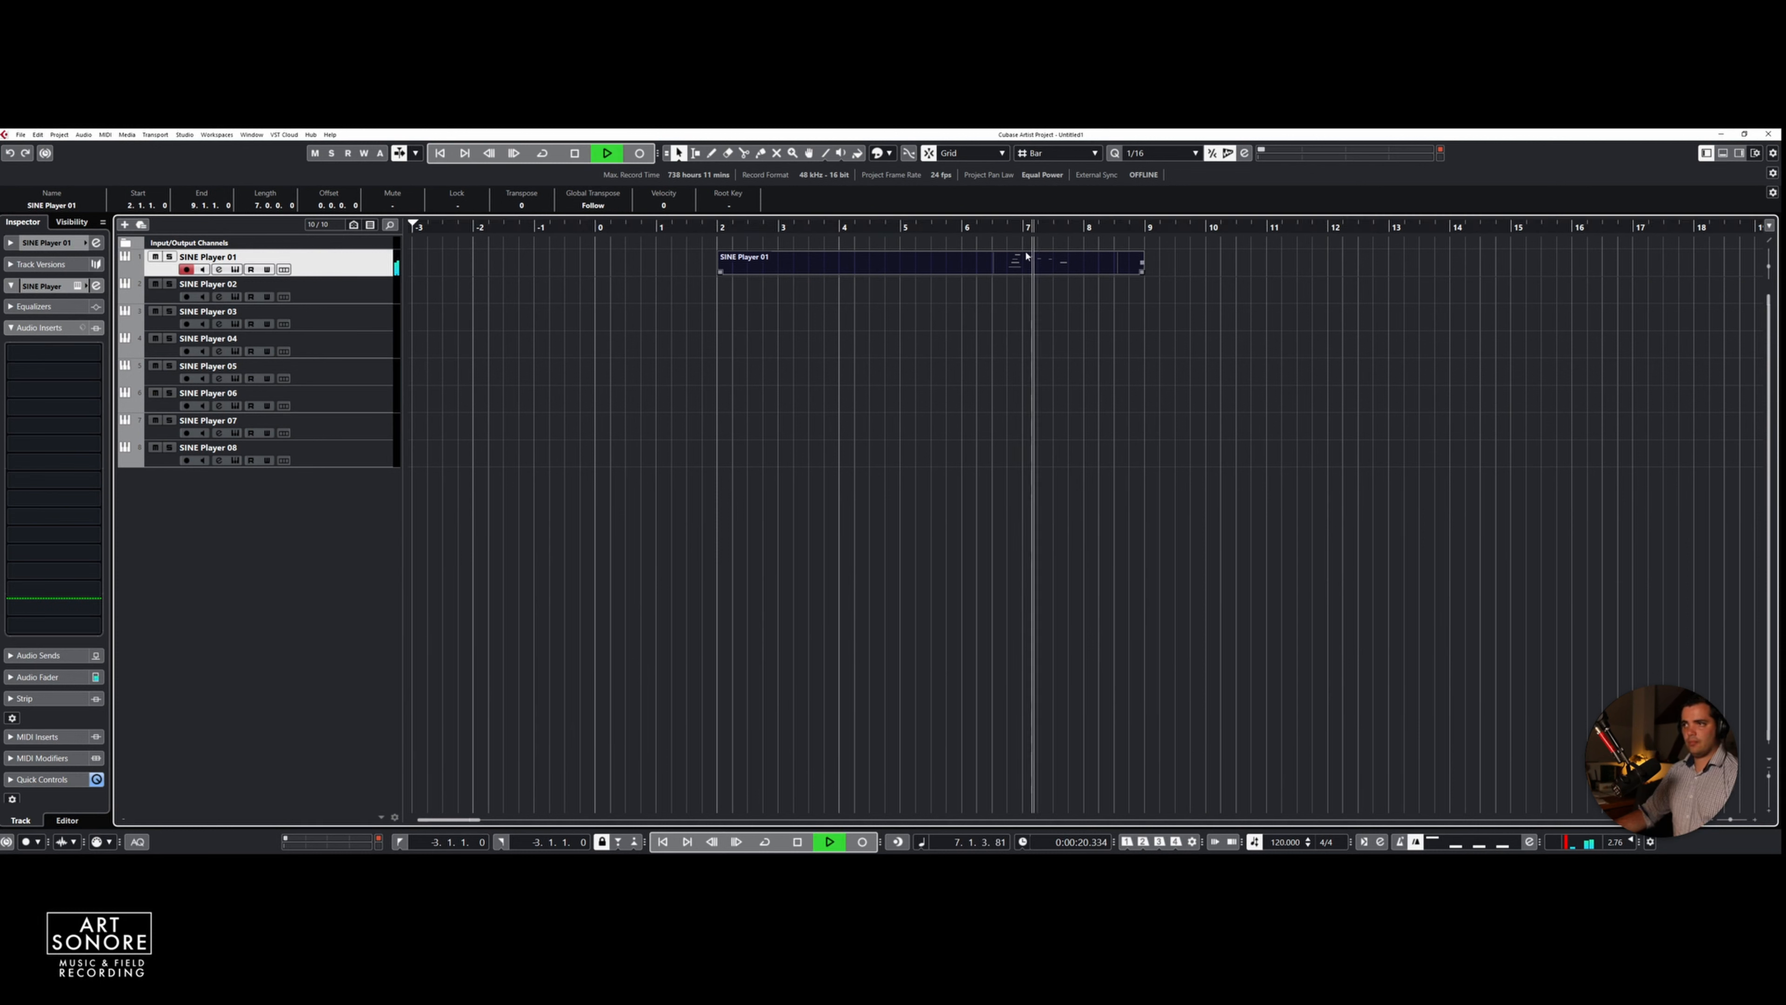
pyautogui.press('space')
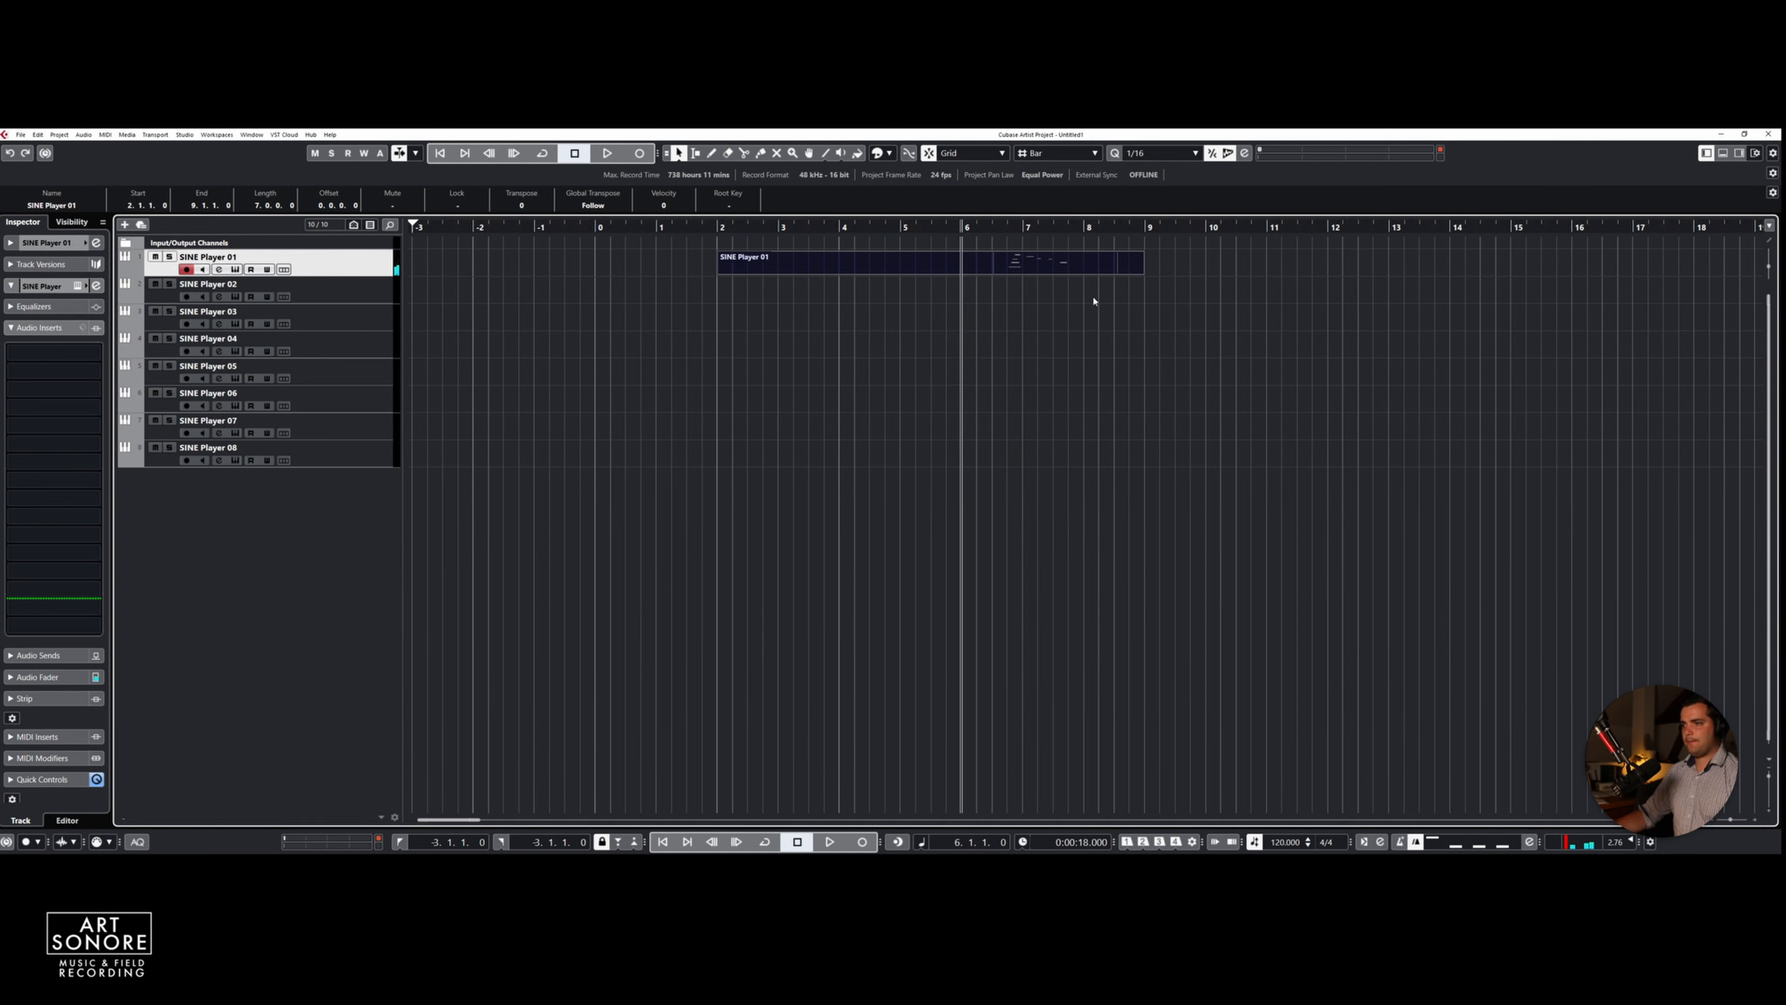
pyautogui.press('Delete')
pyautogui.click(718, 226)
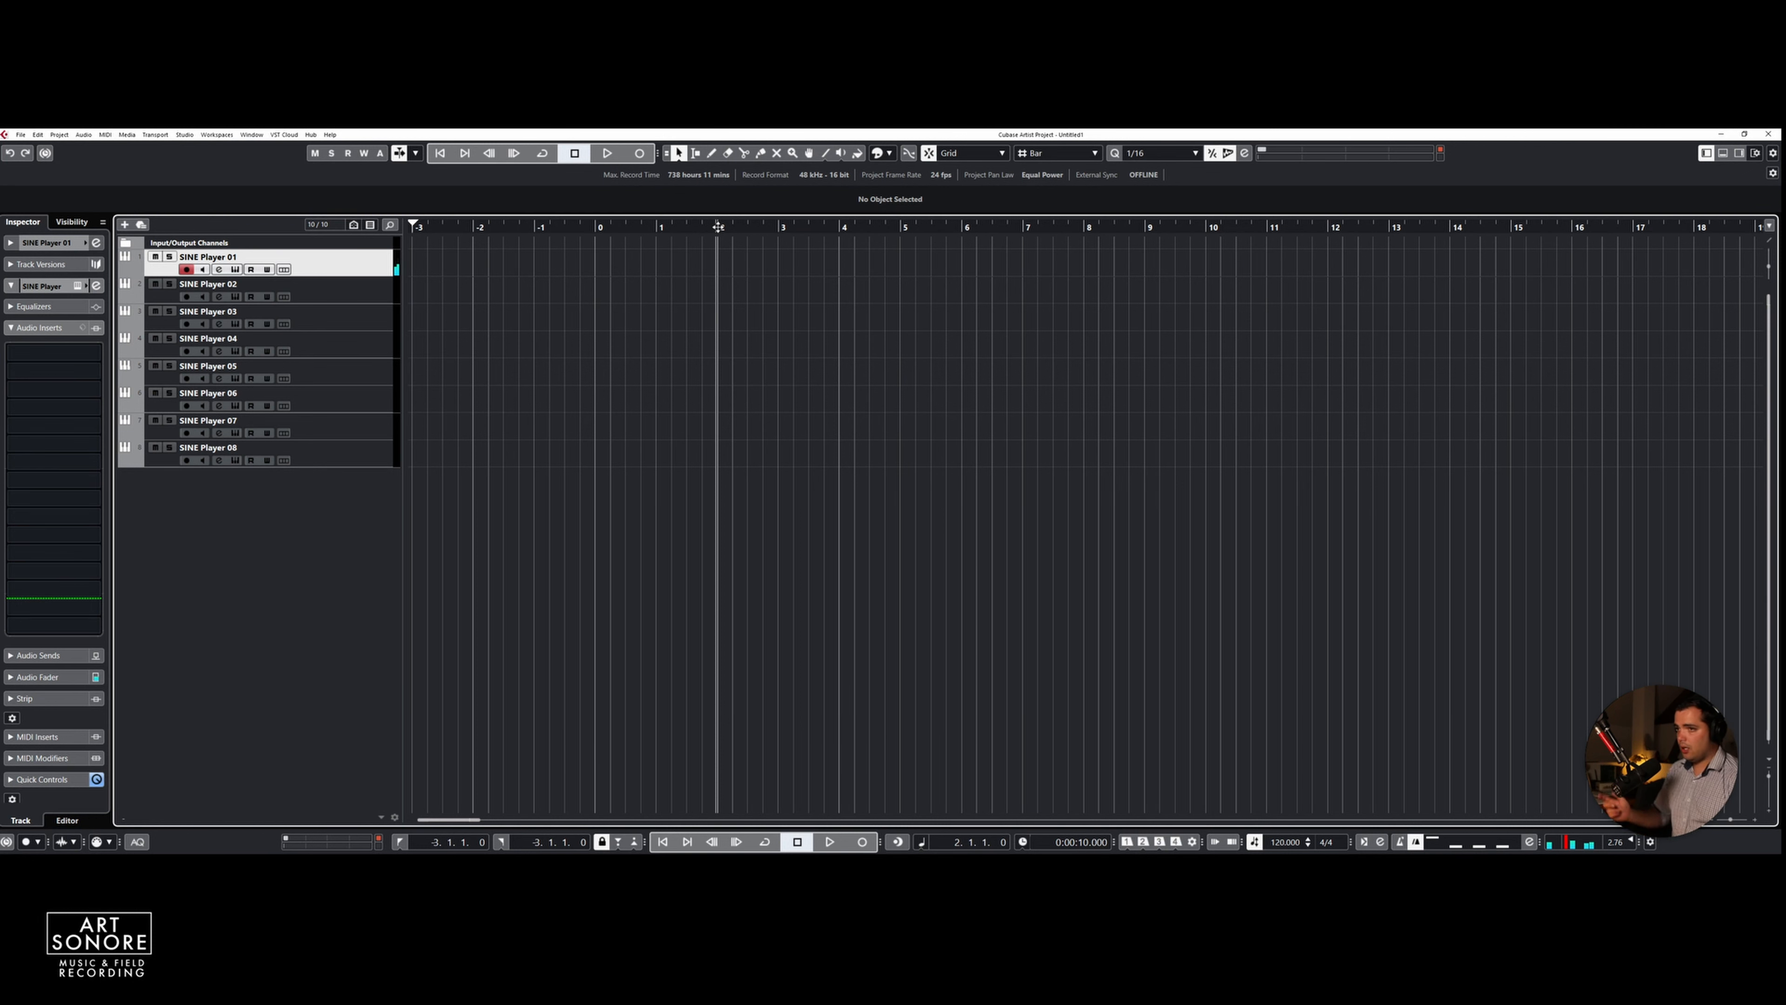
# Insert the full retrospective MIDI recording on SINE Player 01 from bar 2 and play it back from bar 25
pyautogui.hotkey('ctrl', 'v')
pyautogui.press('g')
pyautogui.press('g')
pyautogui.press('g')
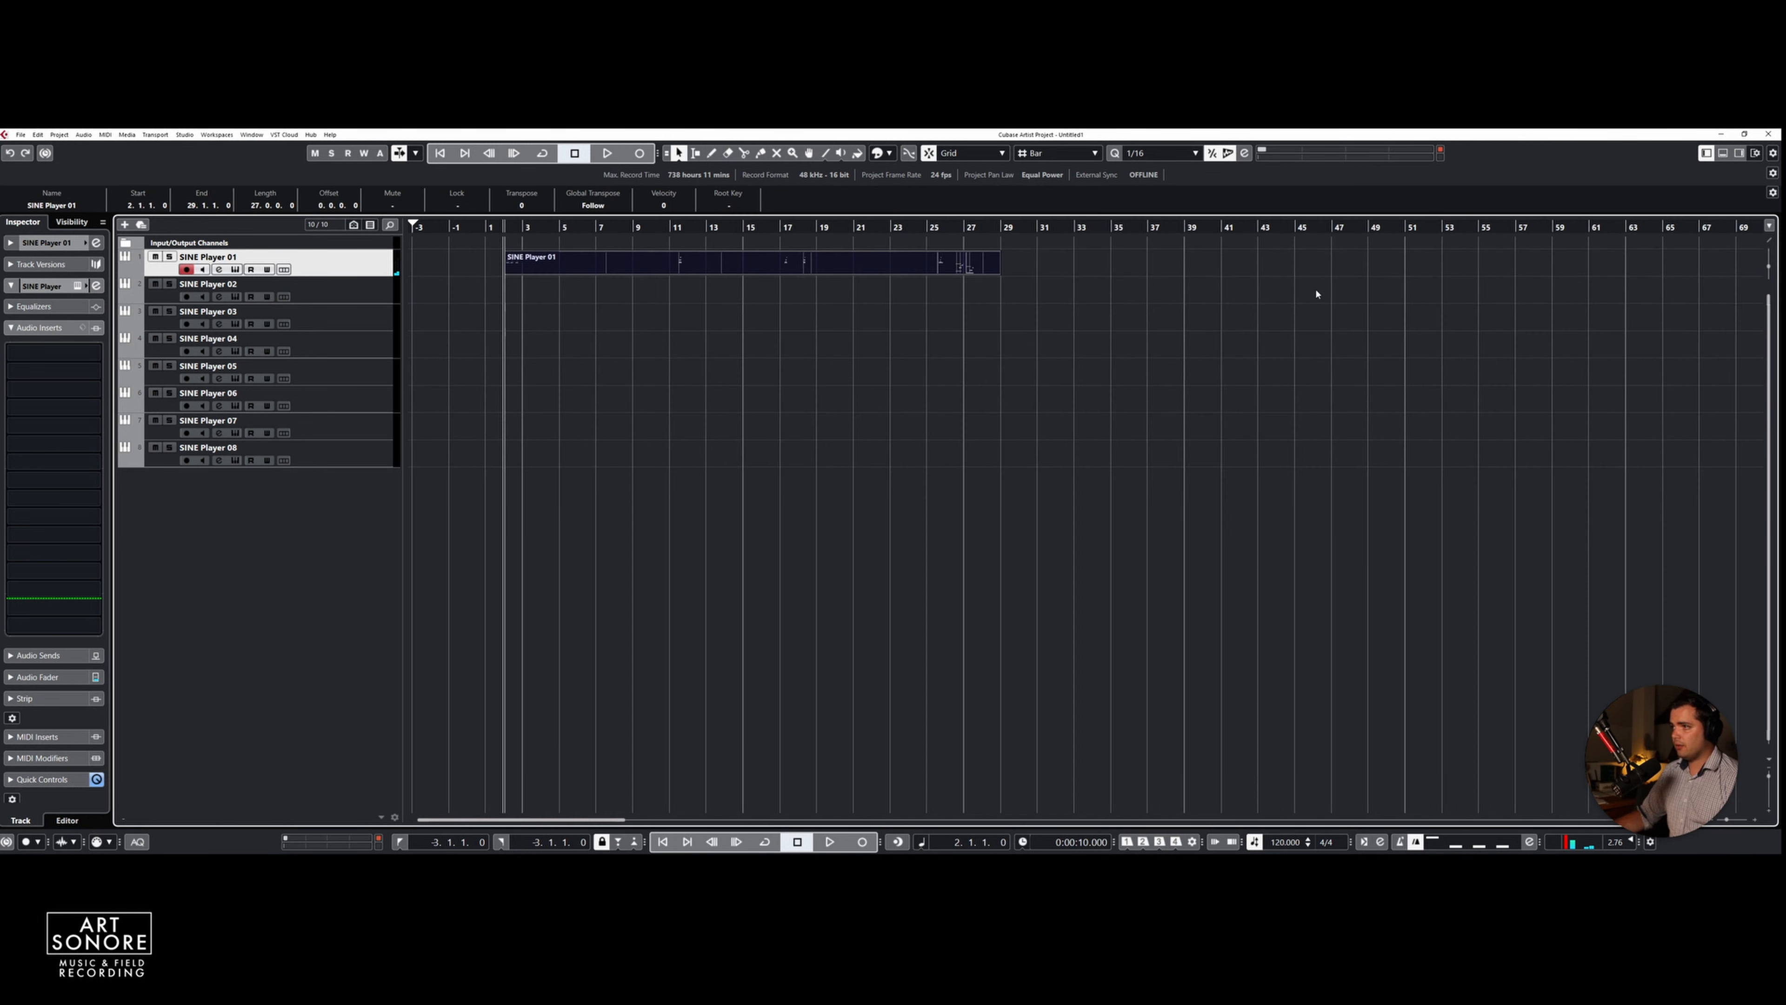
pyautogui.click(927, 226)
pyautogui.press('space')
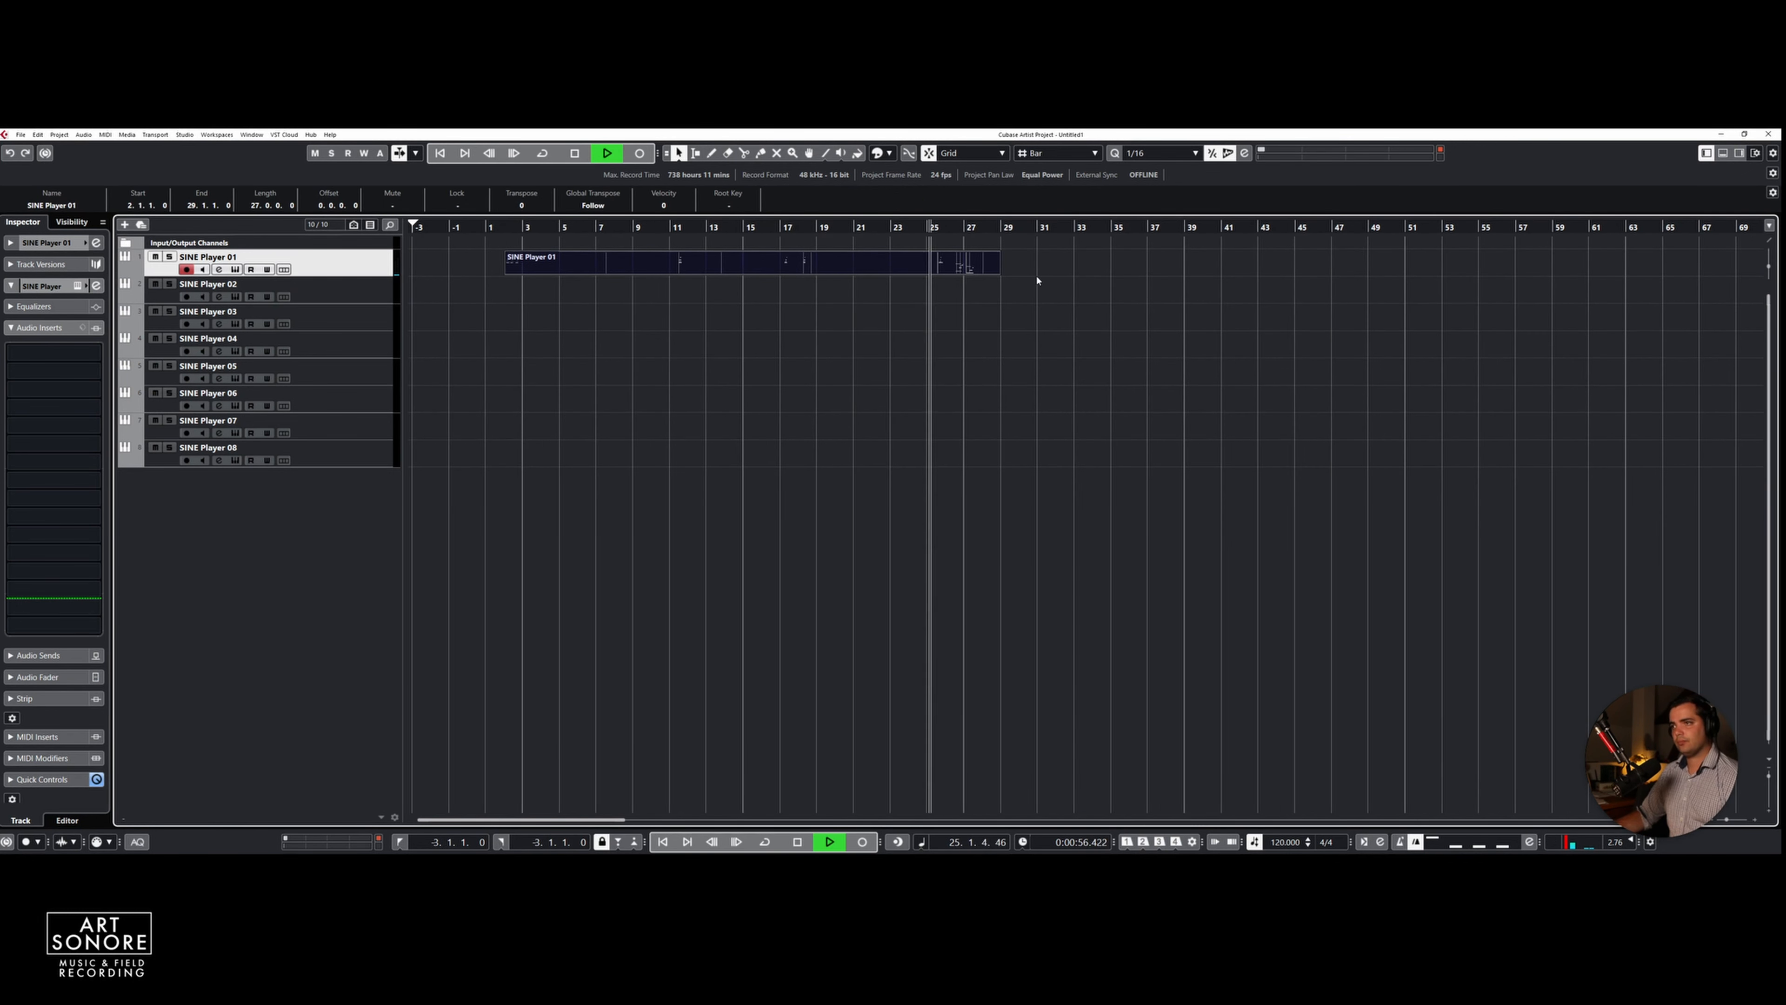
pyautogui.press('h')
pyautogui.press('h')
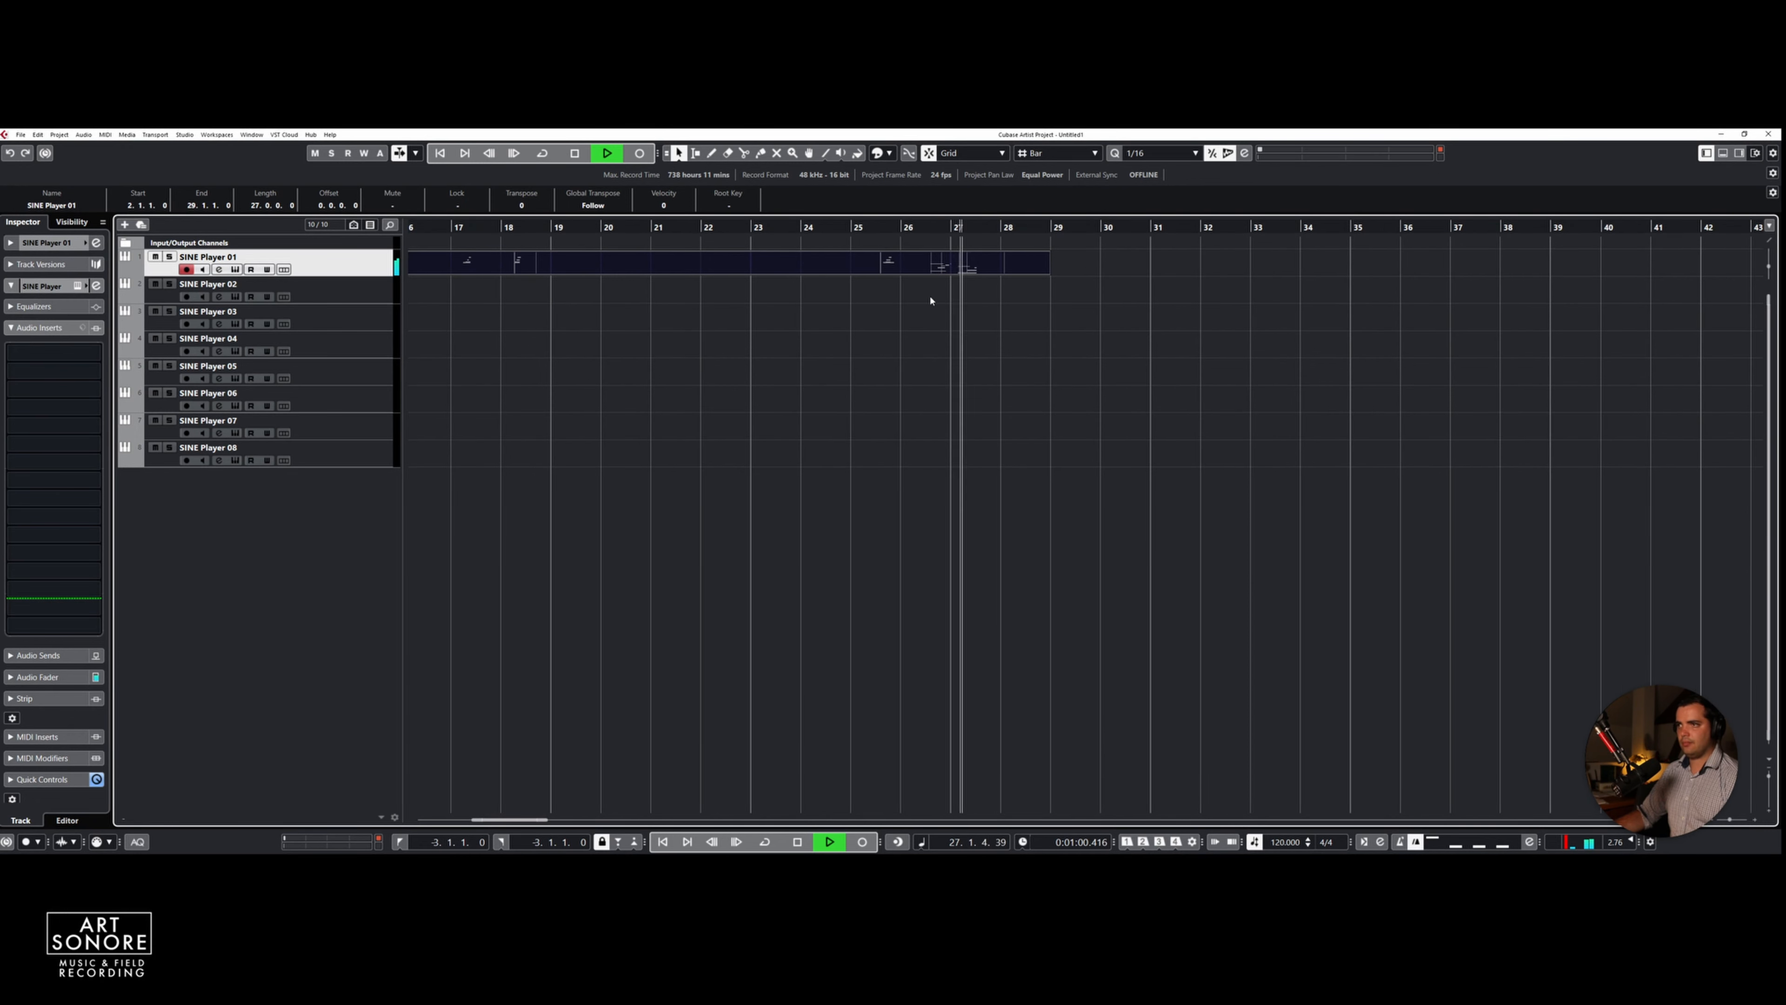
pyautogui.click(855, 313)
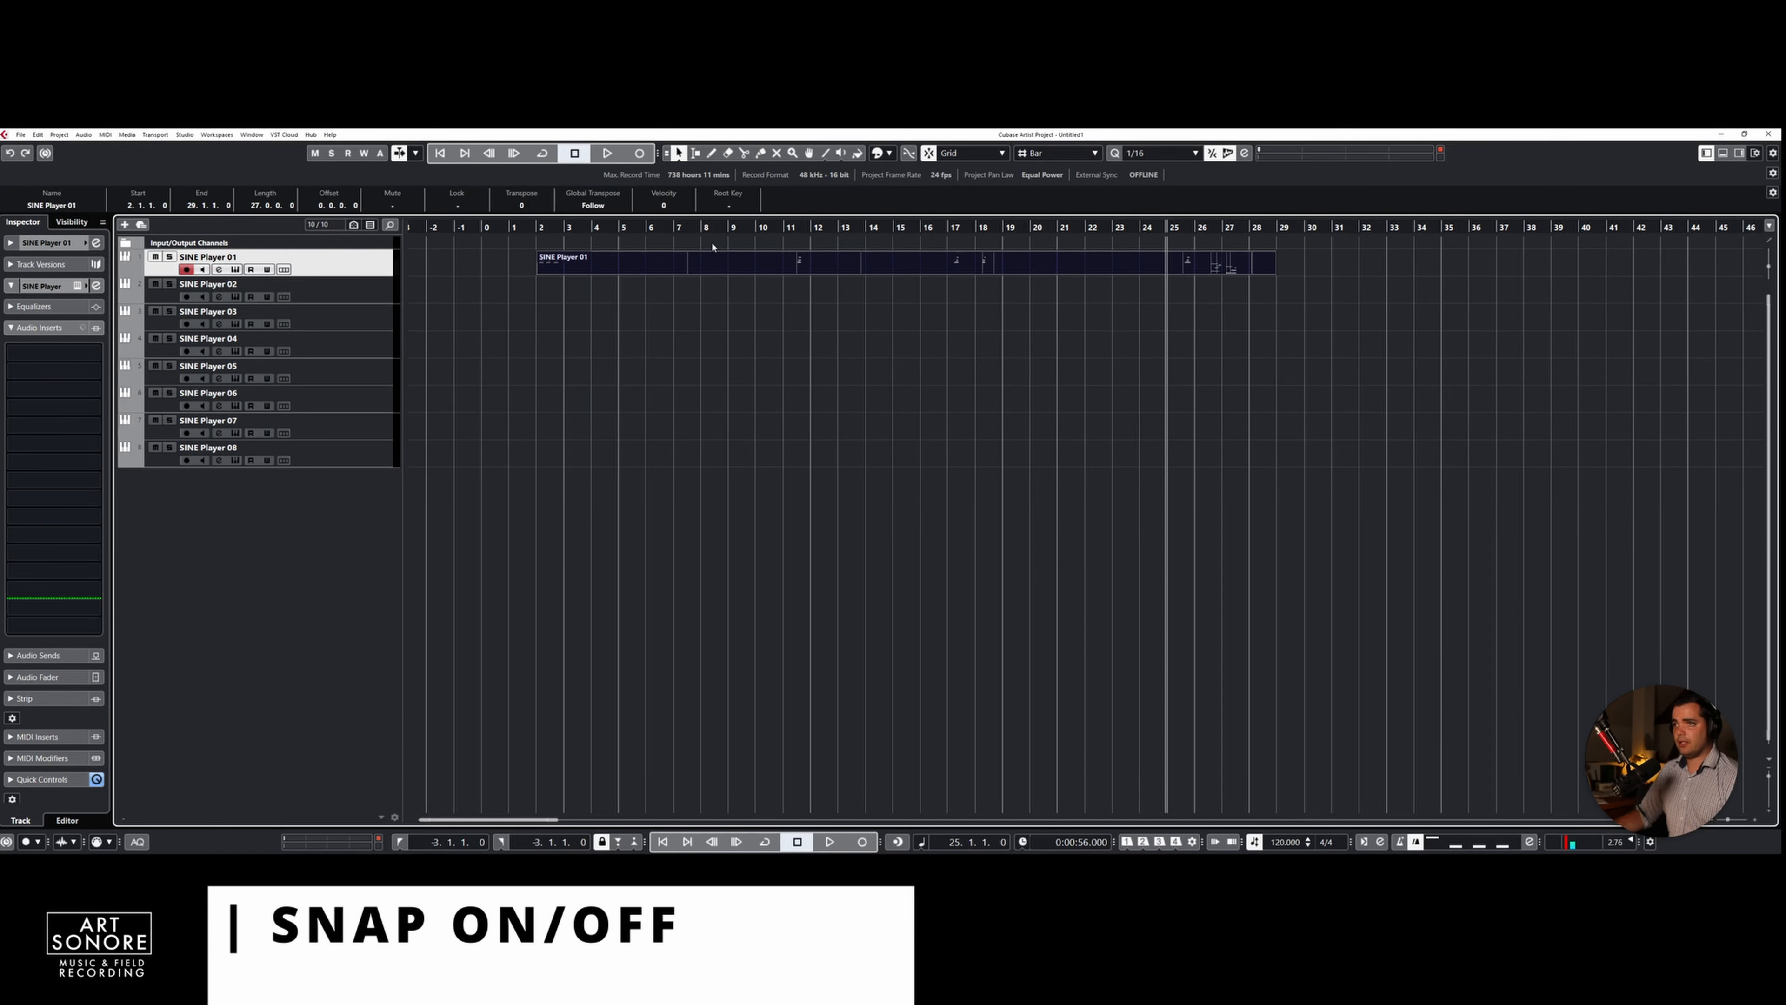
# Draw an empty part from bar 2 to bar 10 on SINE Player 01 and open it in the Key Editor
pyautogui.moveTo(541, 262); pyautogui.dragTo(912, 285)
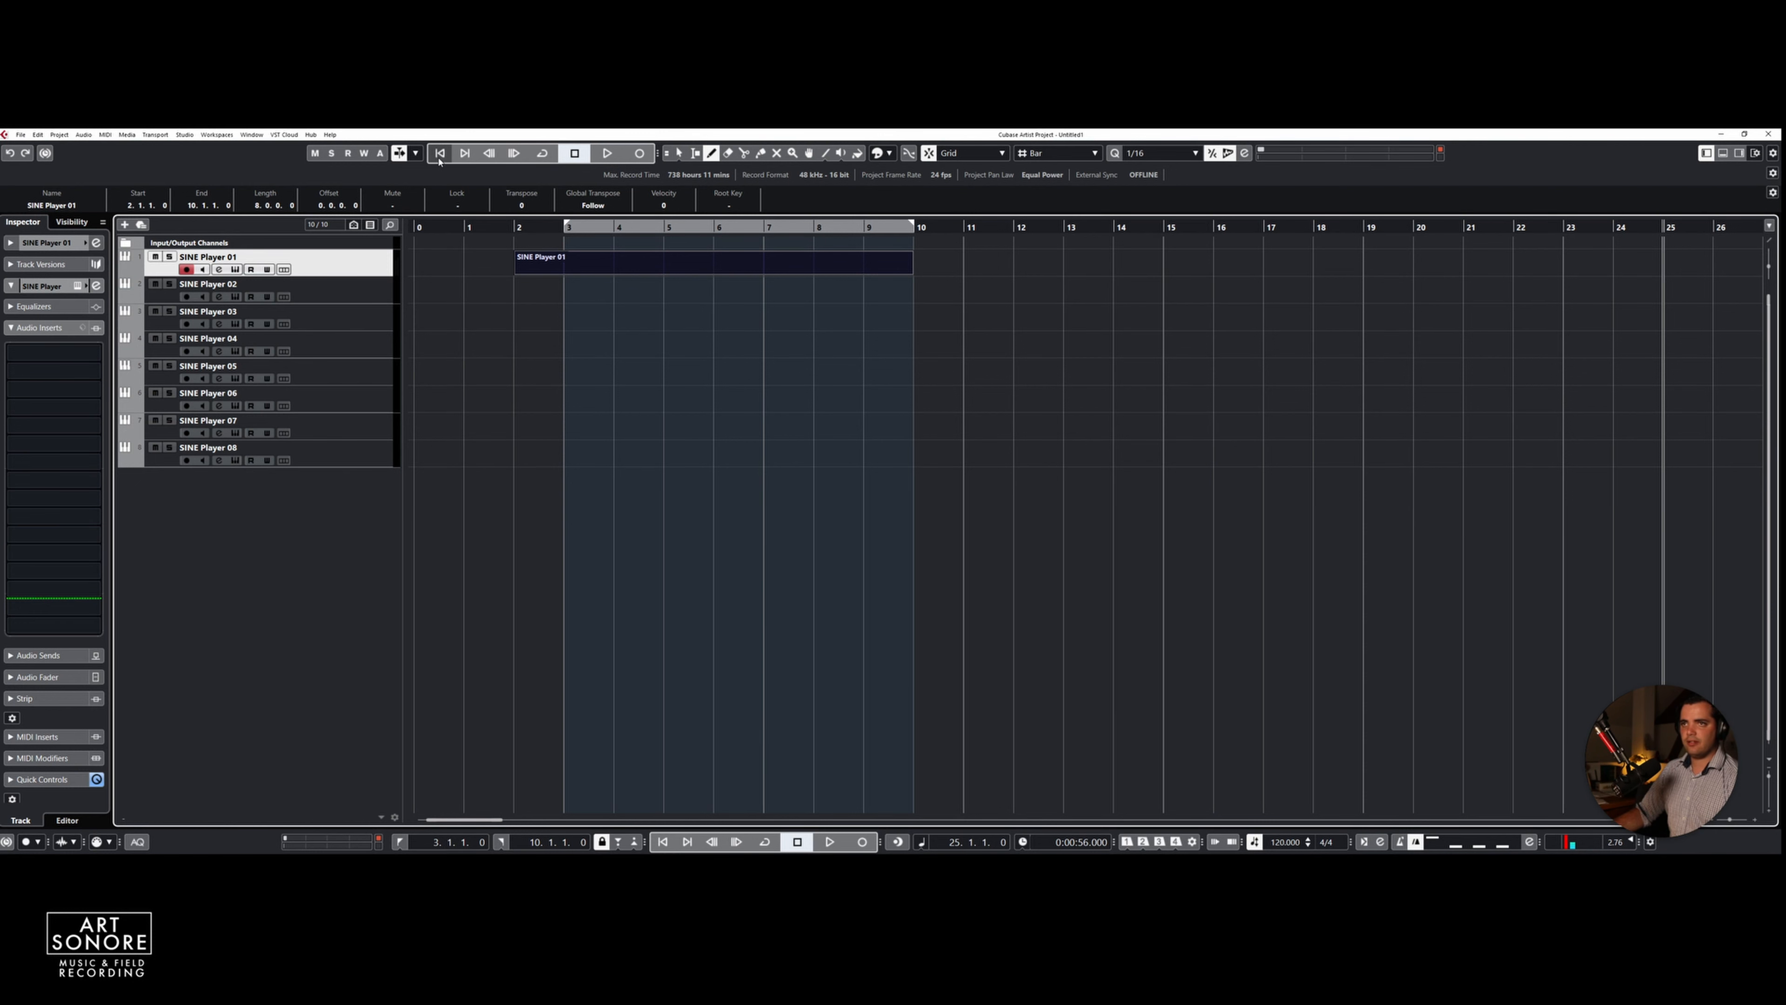
pyautogui.click(679, 157)
pyautogui.doubleClick(668, 263)
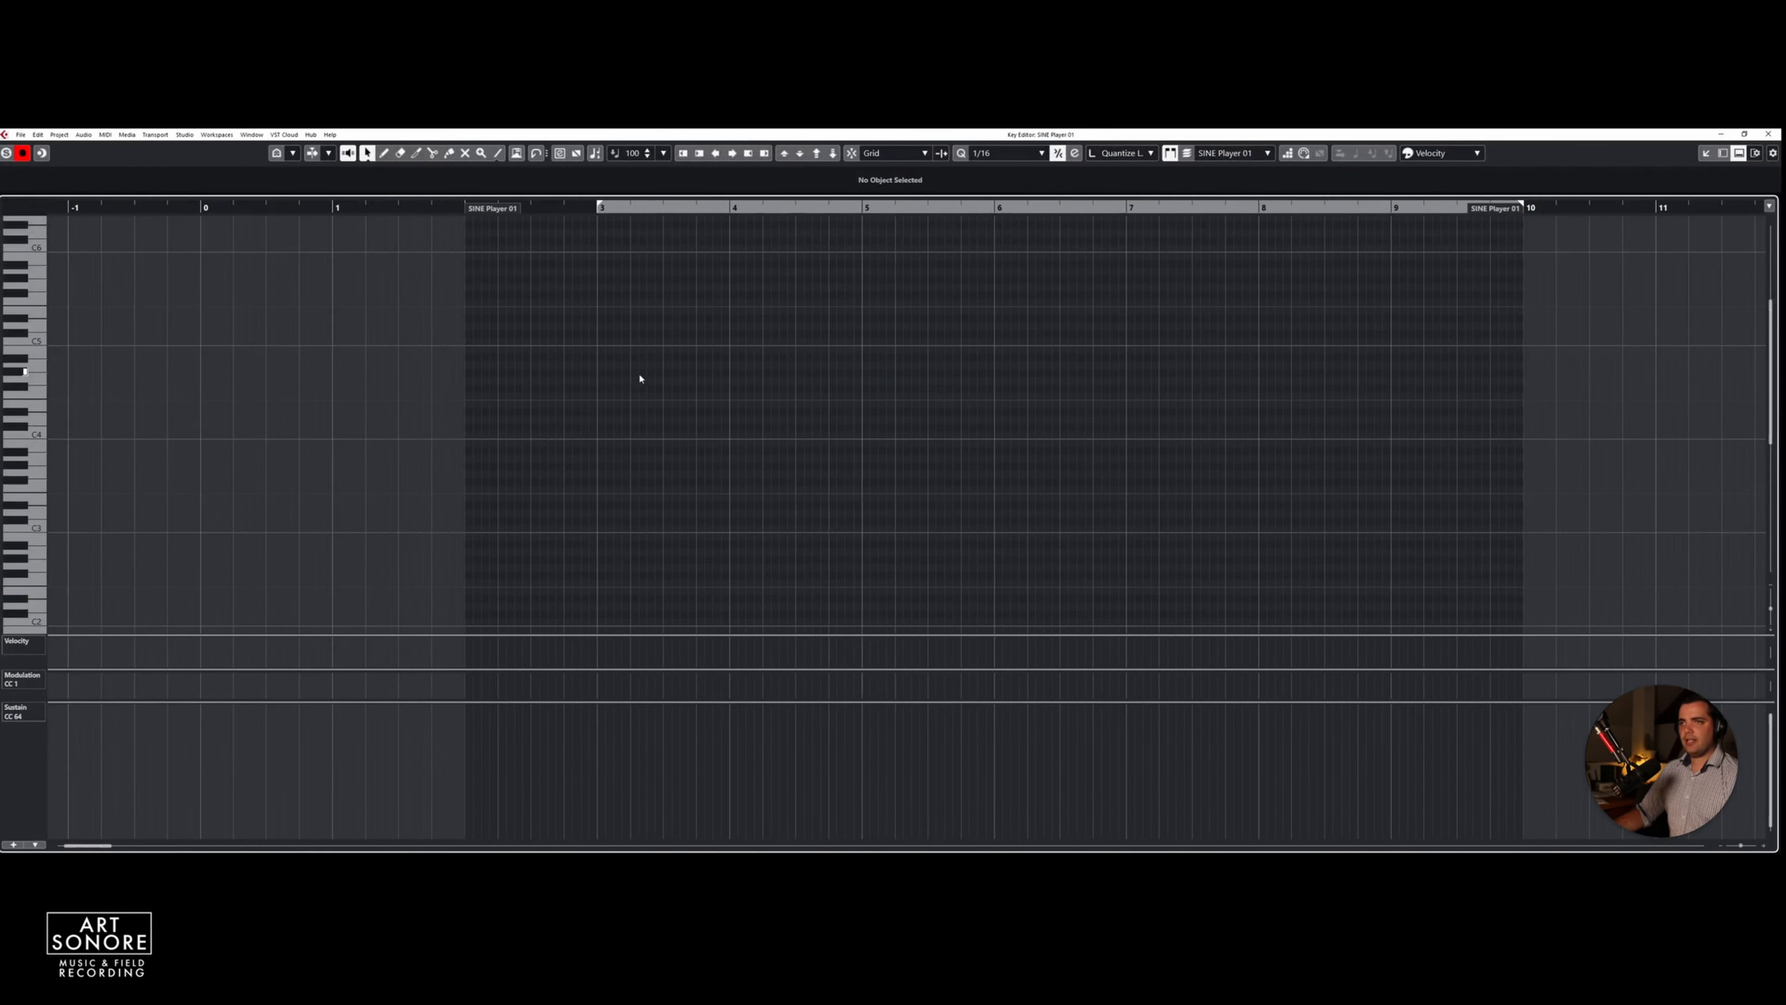
# Run playback from just before bar 3 while performing, and insert the performed notes into the part with retrospective record
pyautogui.click(595, 208)
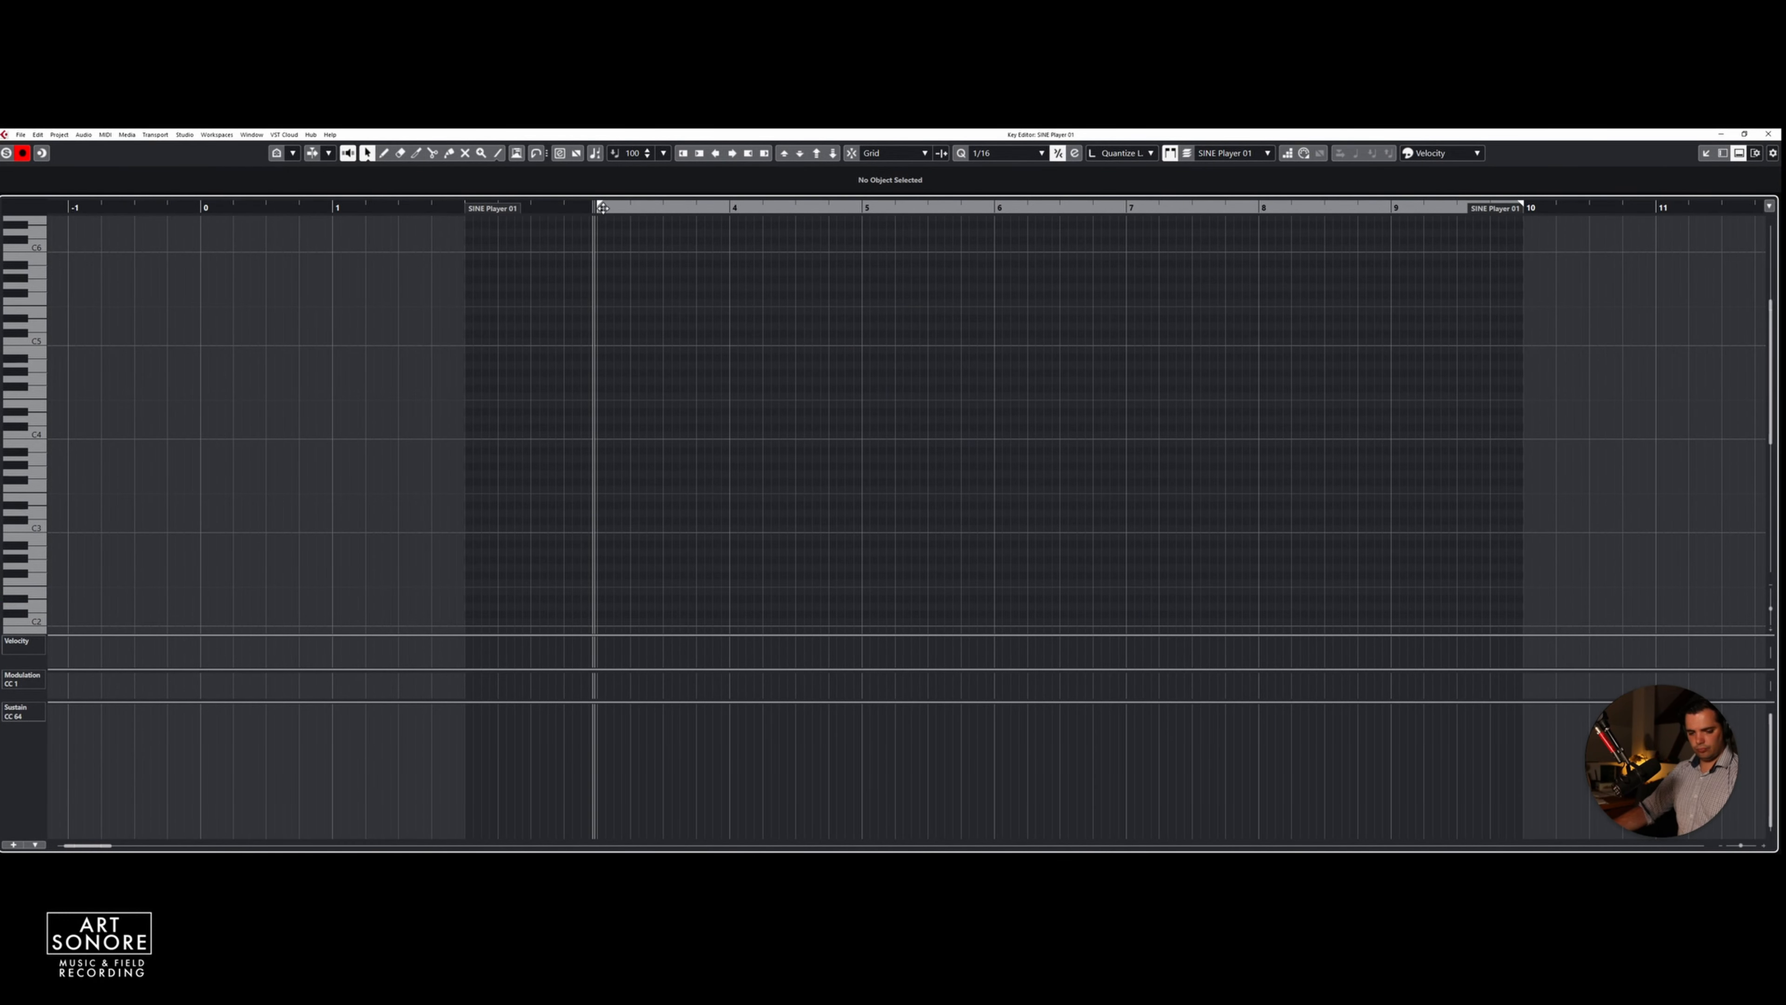
pyautogui.press('space')
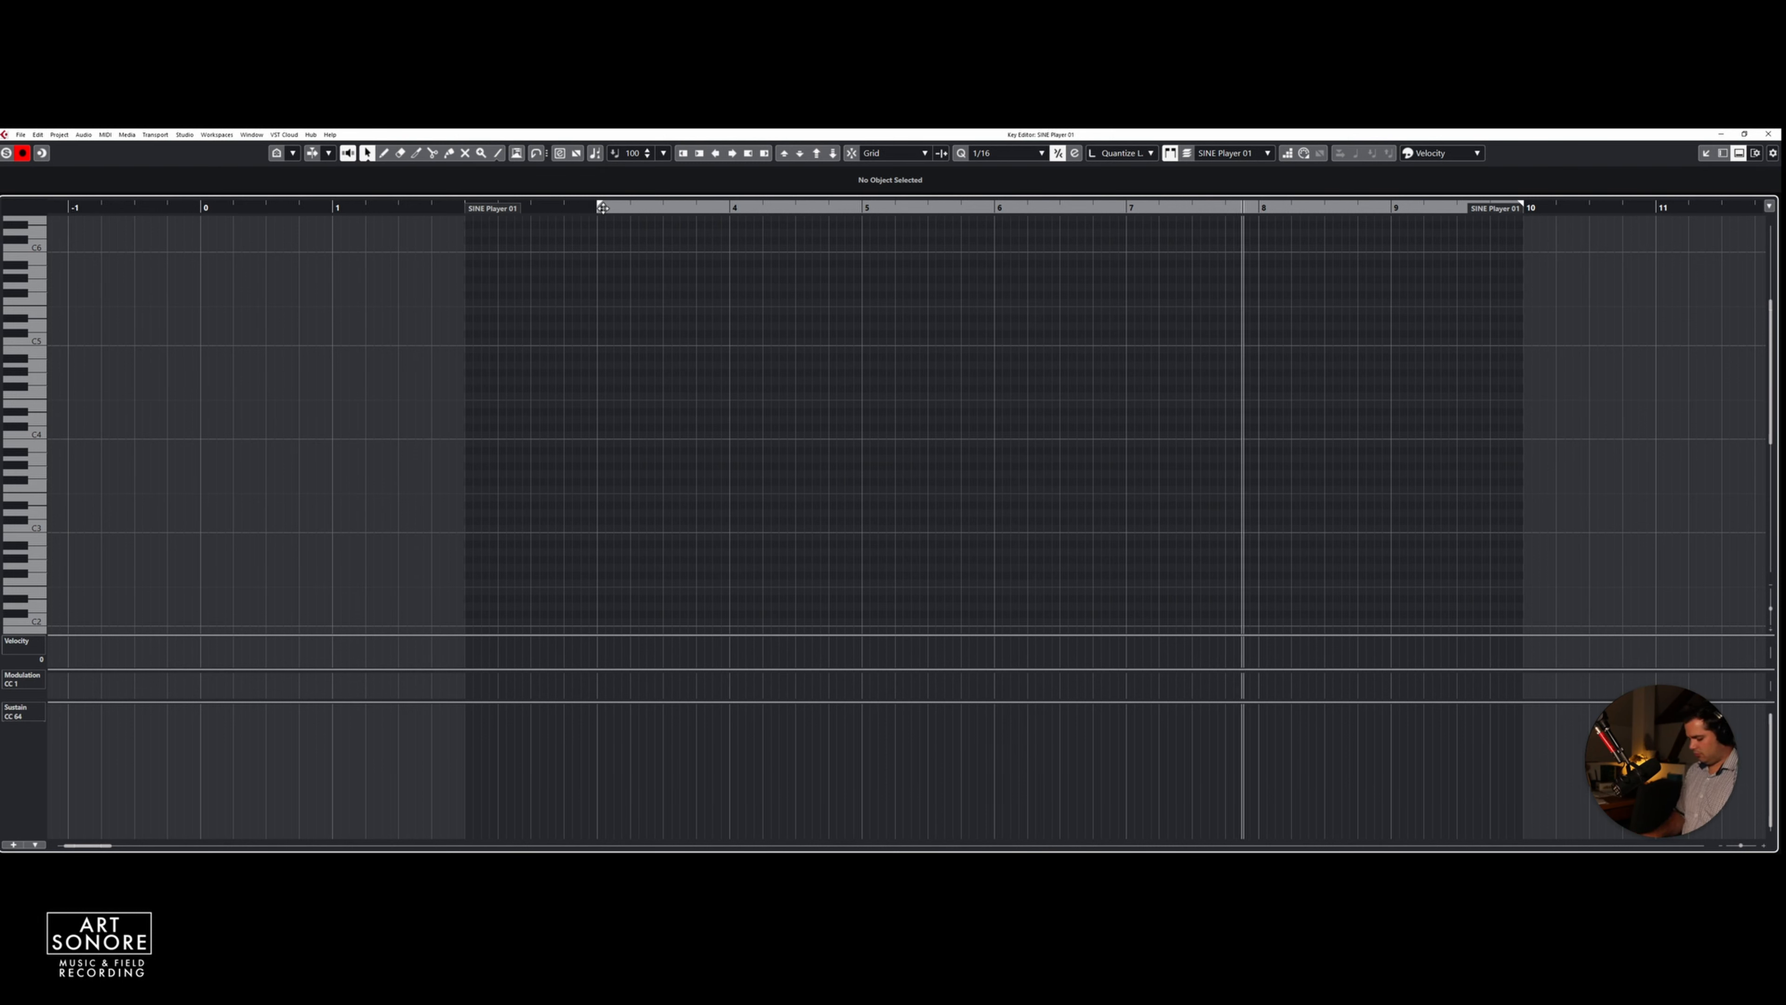
pyautogui.press('space')
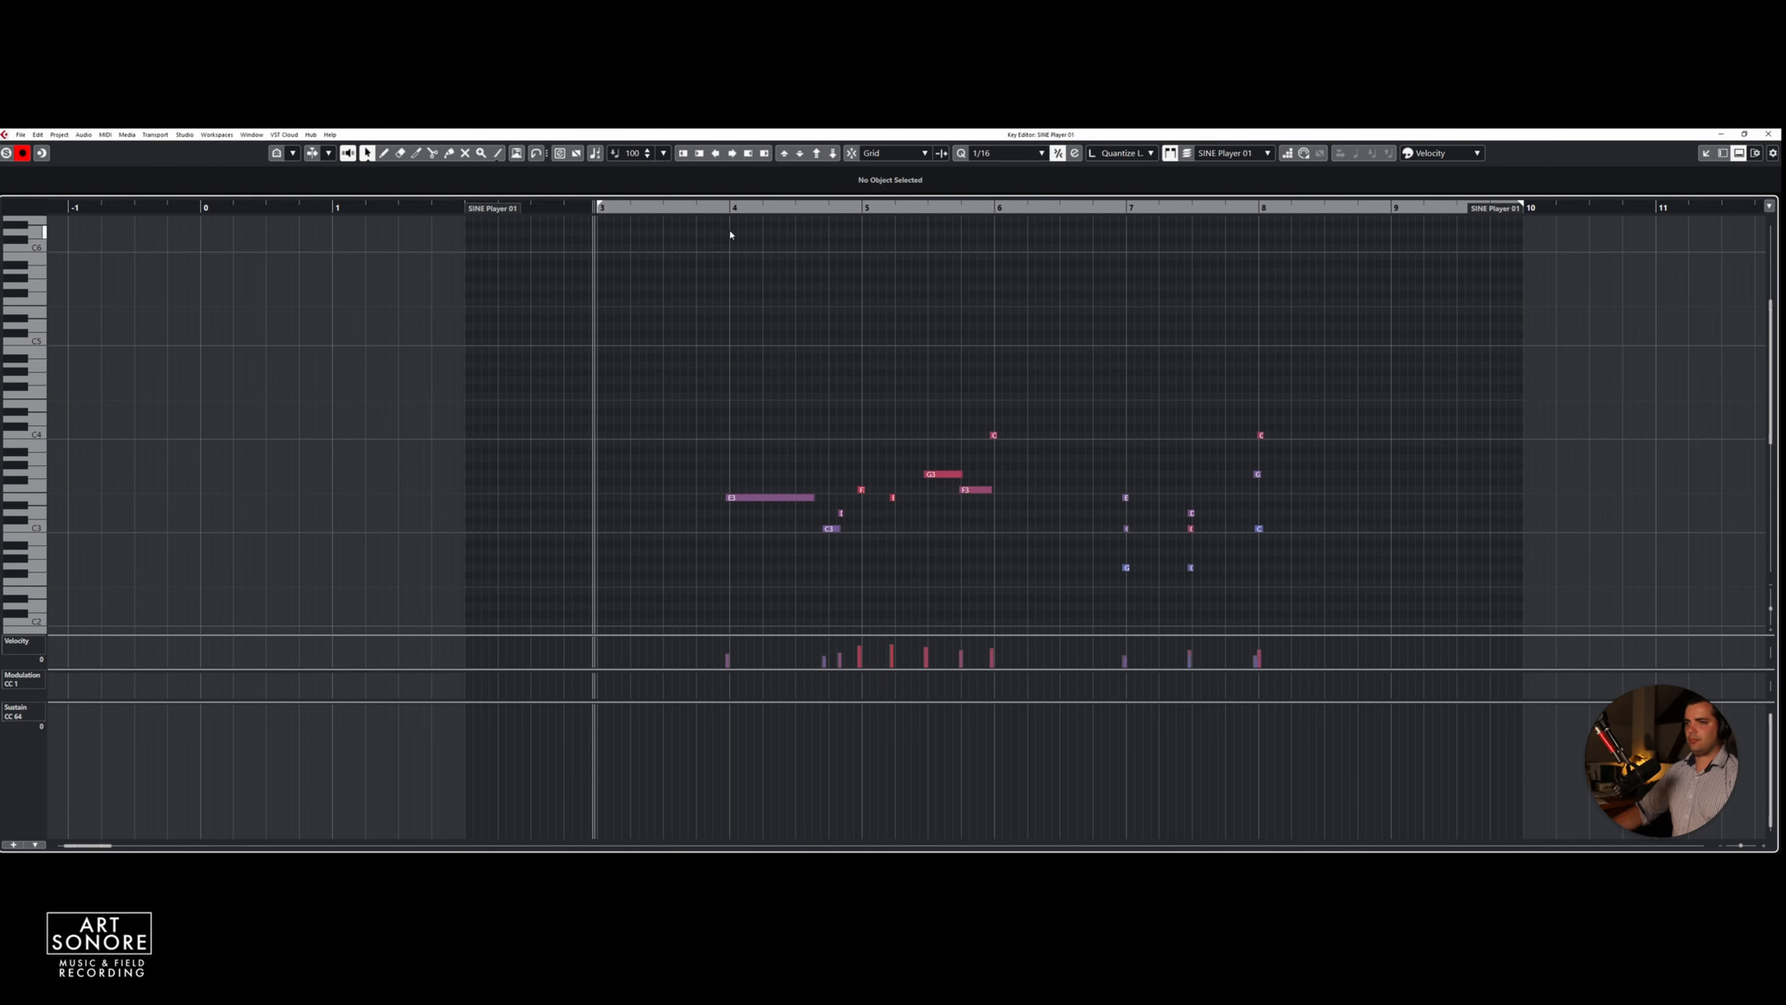
pyautogui.moveTo(956, 350); pyautogui.dragTo(826, 258)
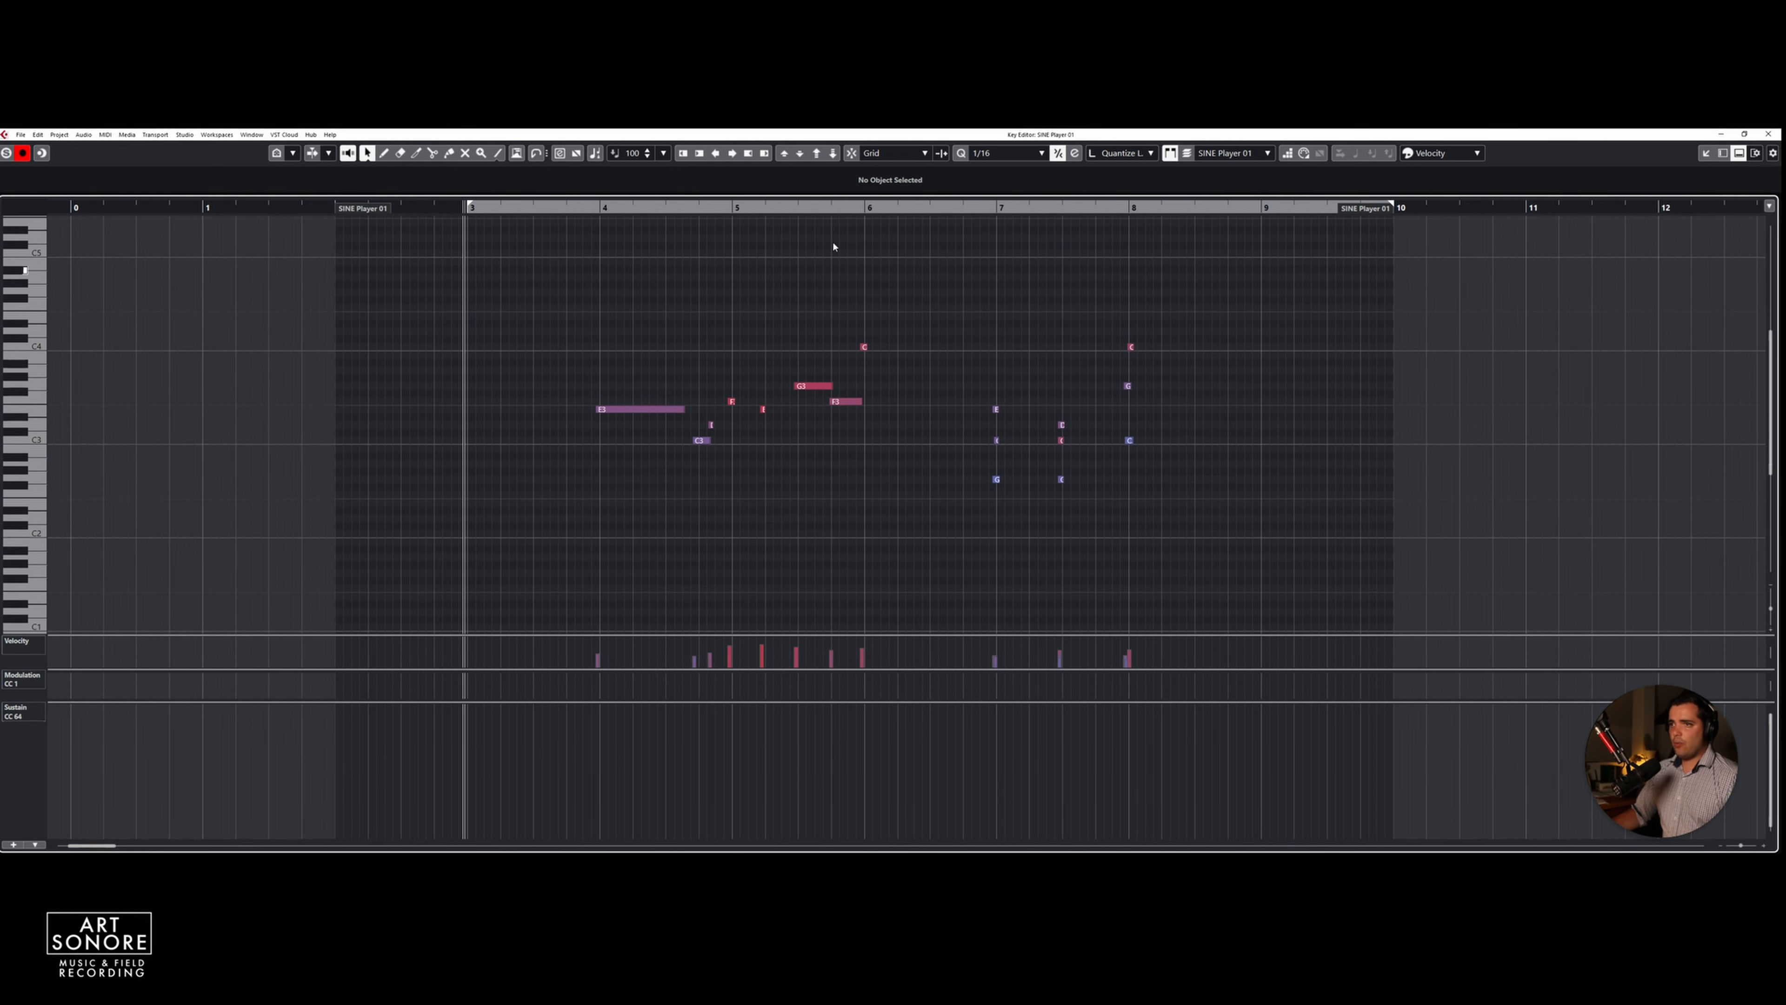
# Toggle Snap in the Key Editor, select all the notes, quantize them at 1/16 and clear the selection
pyautogui.scroll(2, 671, 365)
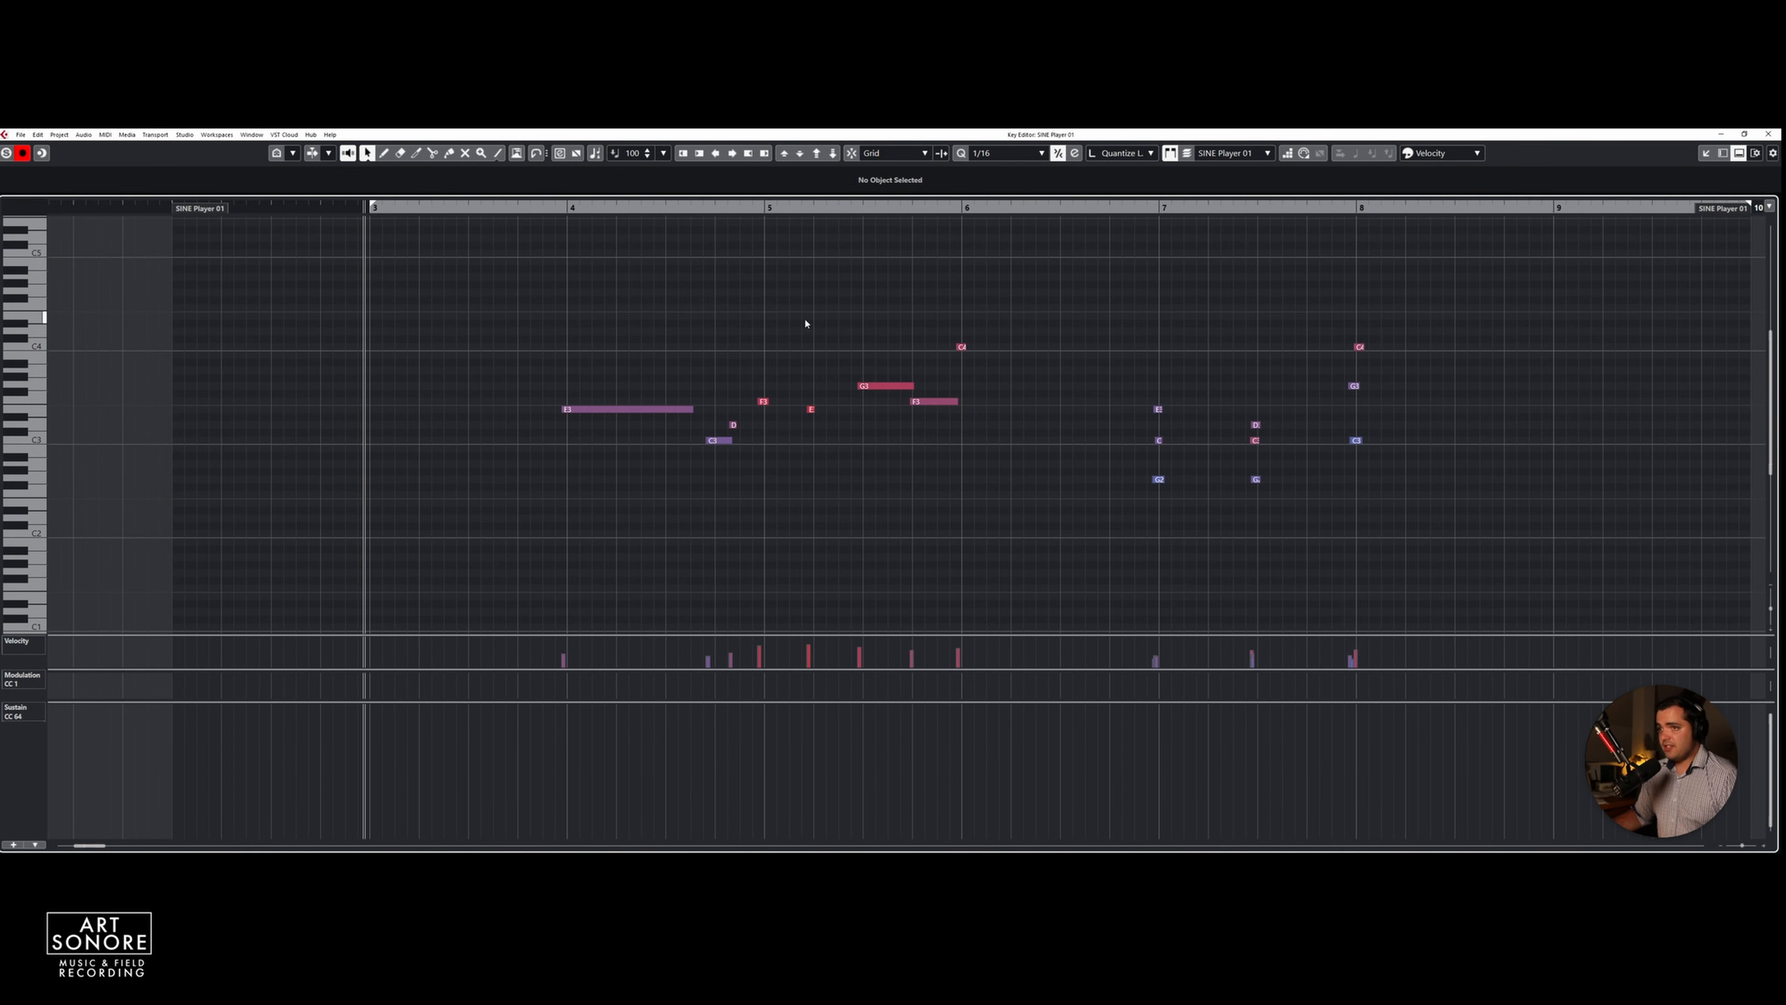
pyautogui.hscroll(2, 671, 326)
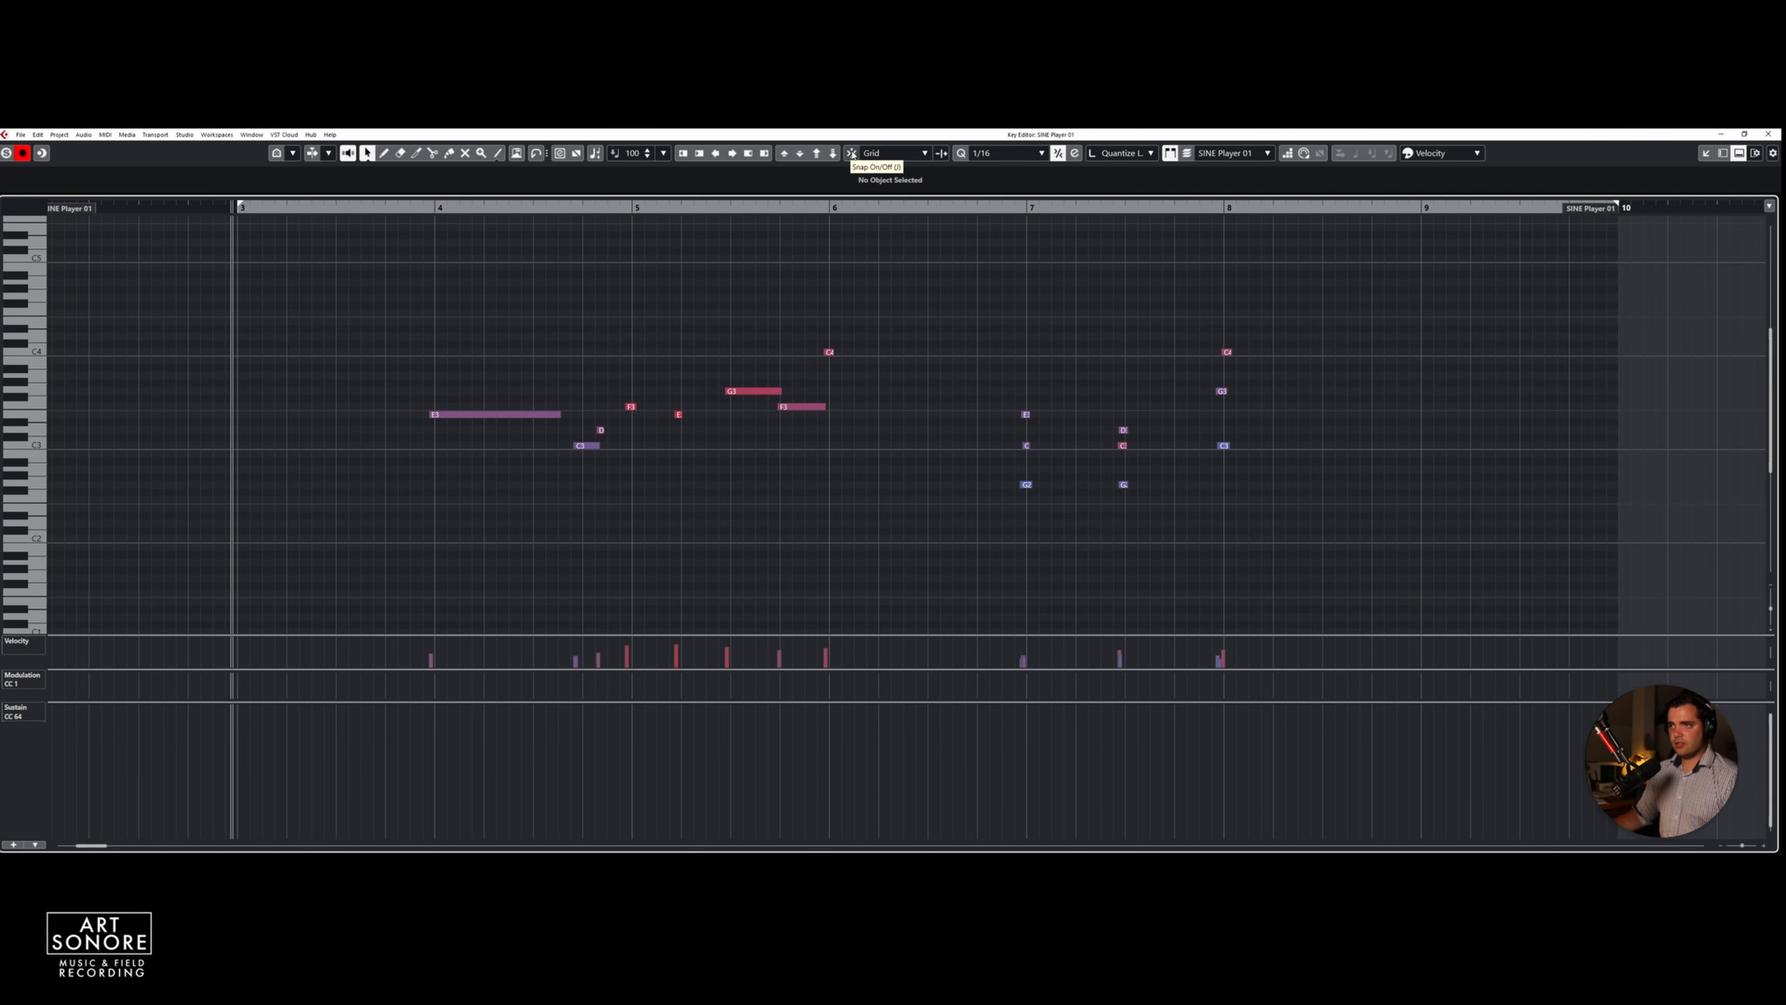
pyautogui.press('j')
pyautogui.moveTo(359, 261); pyautogui.dragTo(1372, 595)
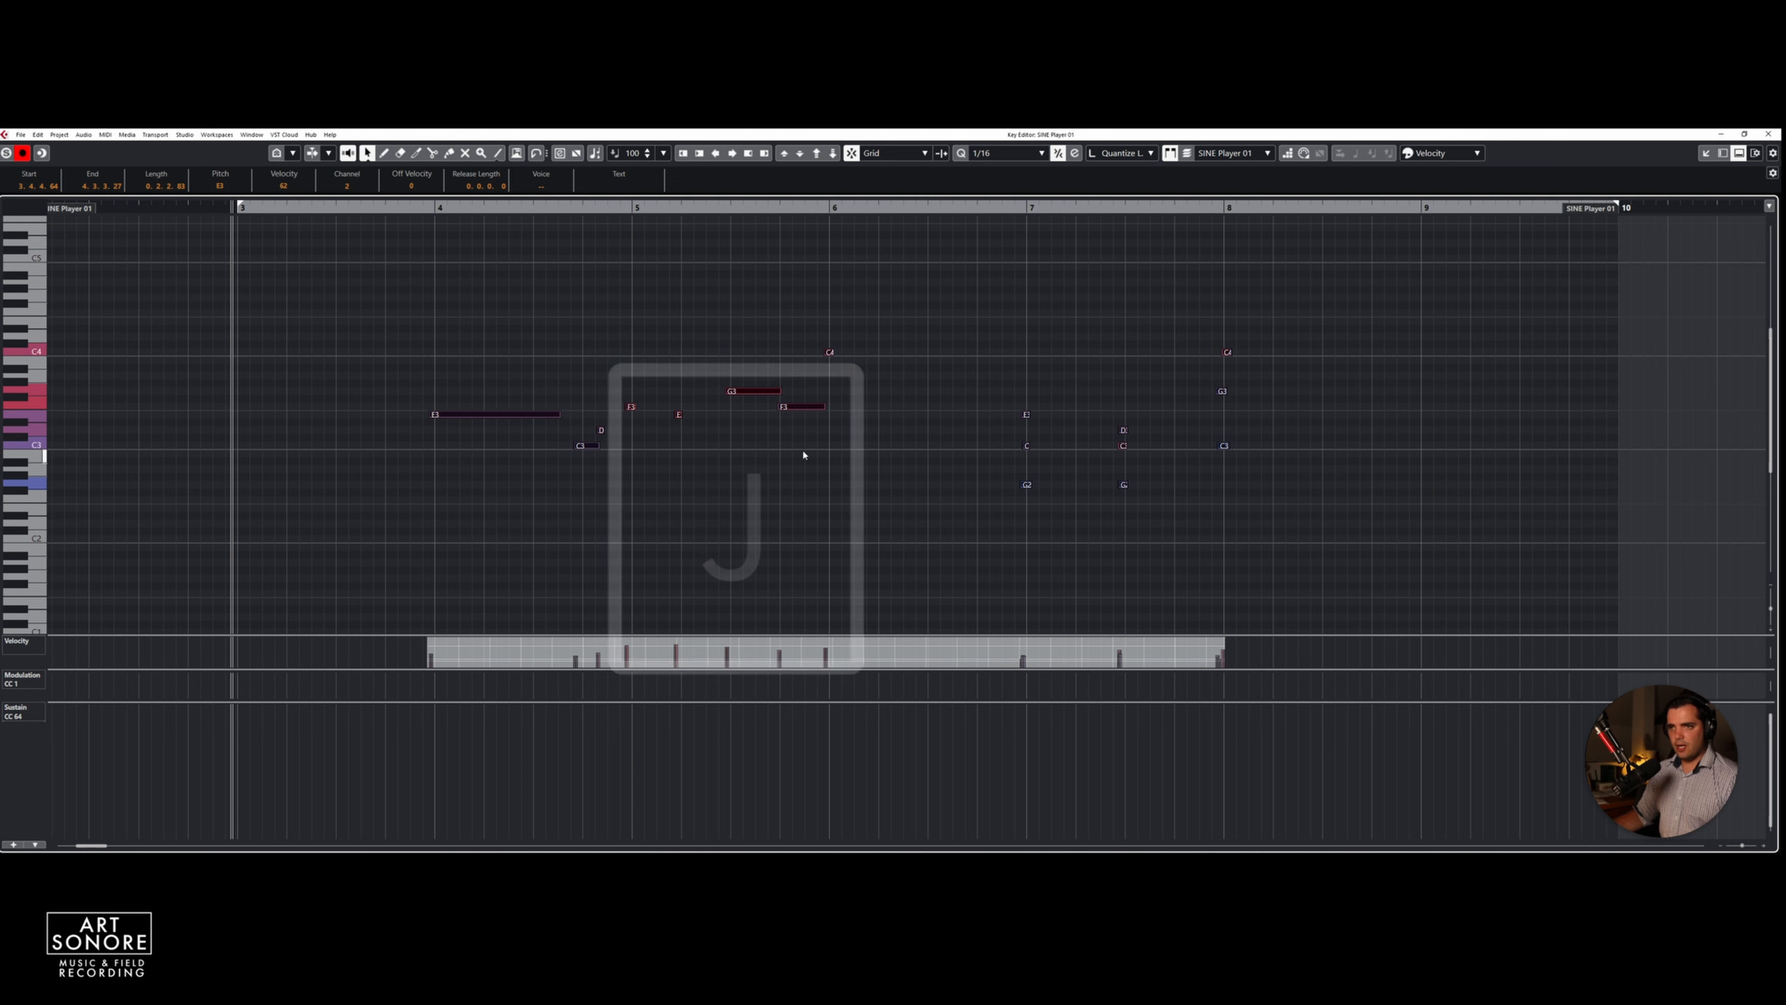
pyautogui.press('q')
pyautogui.click(687, 342)
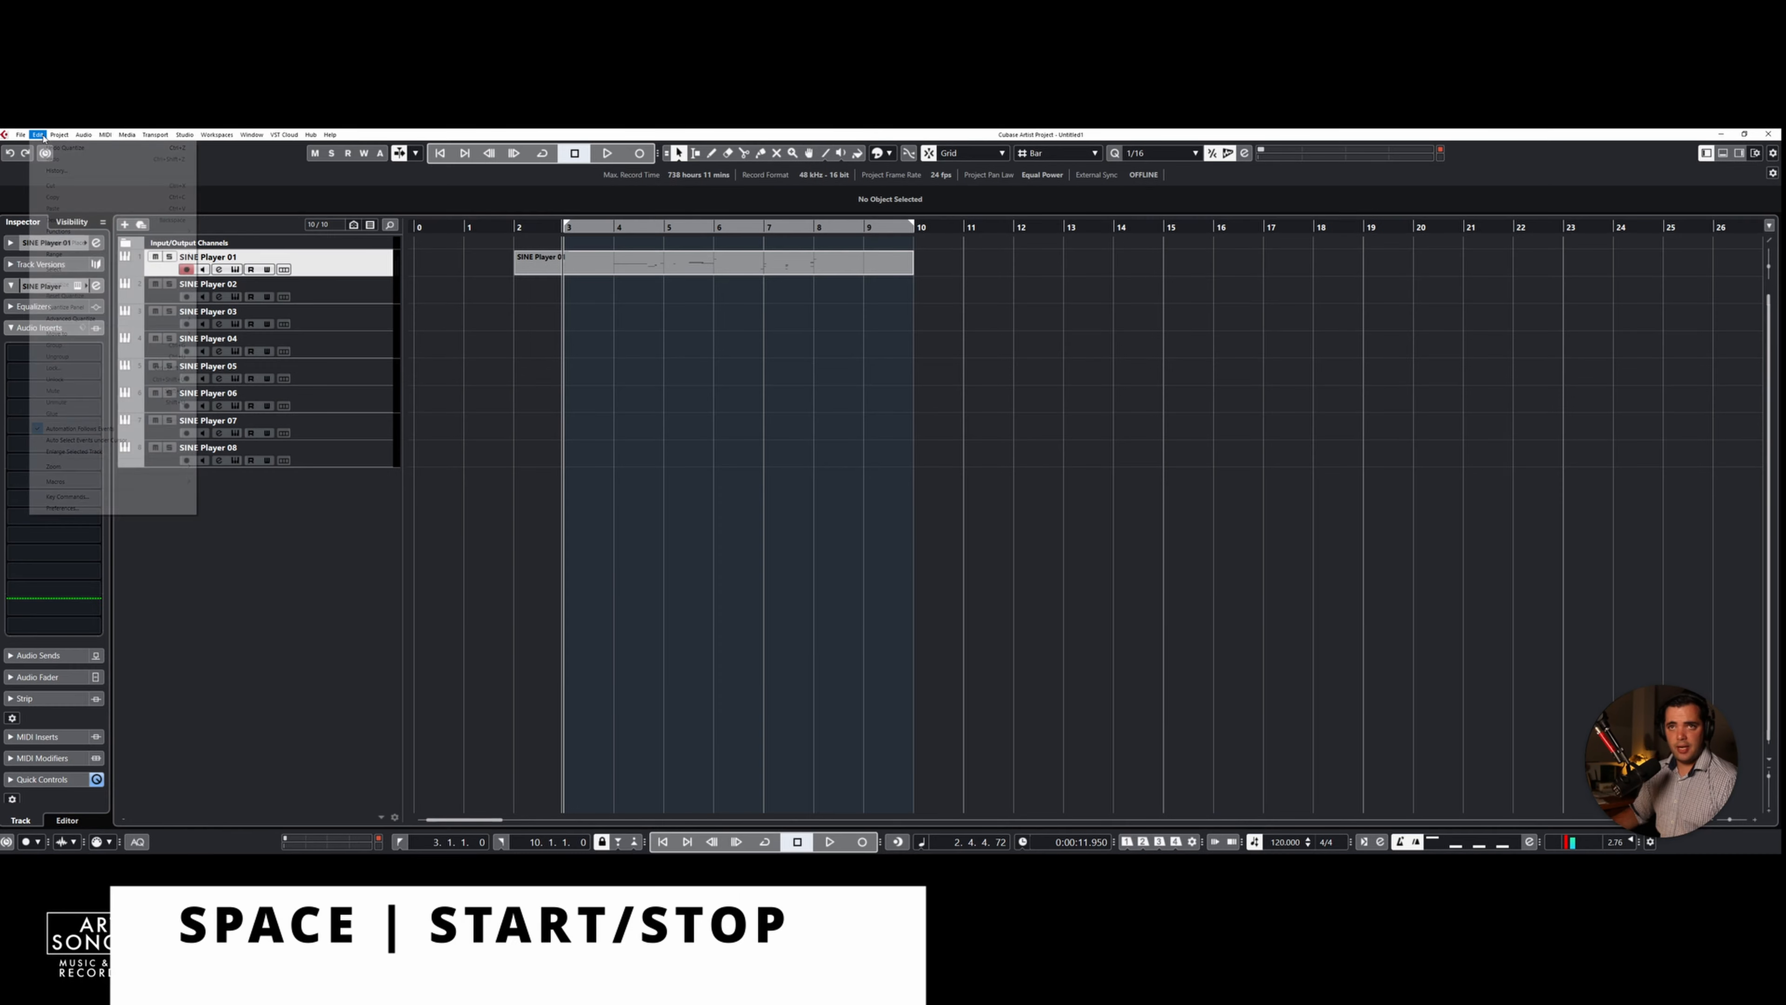
# Open Key Commands and browse the Transport category for the Start/Stop shortcut
pyautogui.moveTo(50, 135)
pyautogui.click(77, 497)
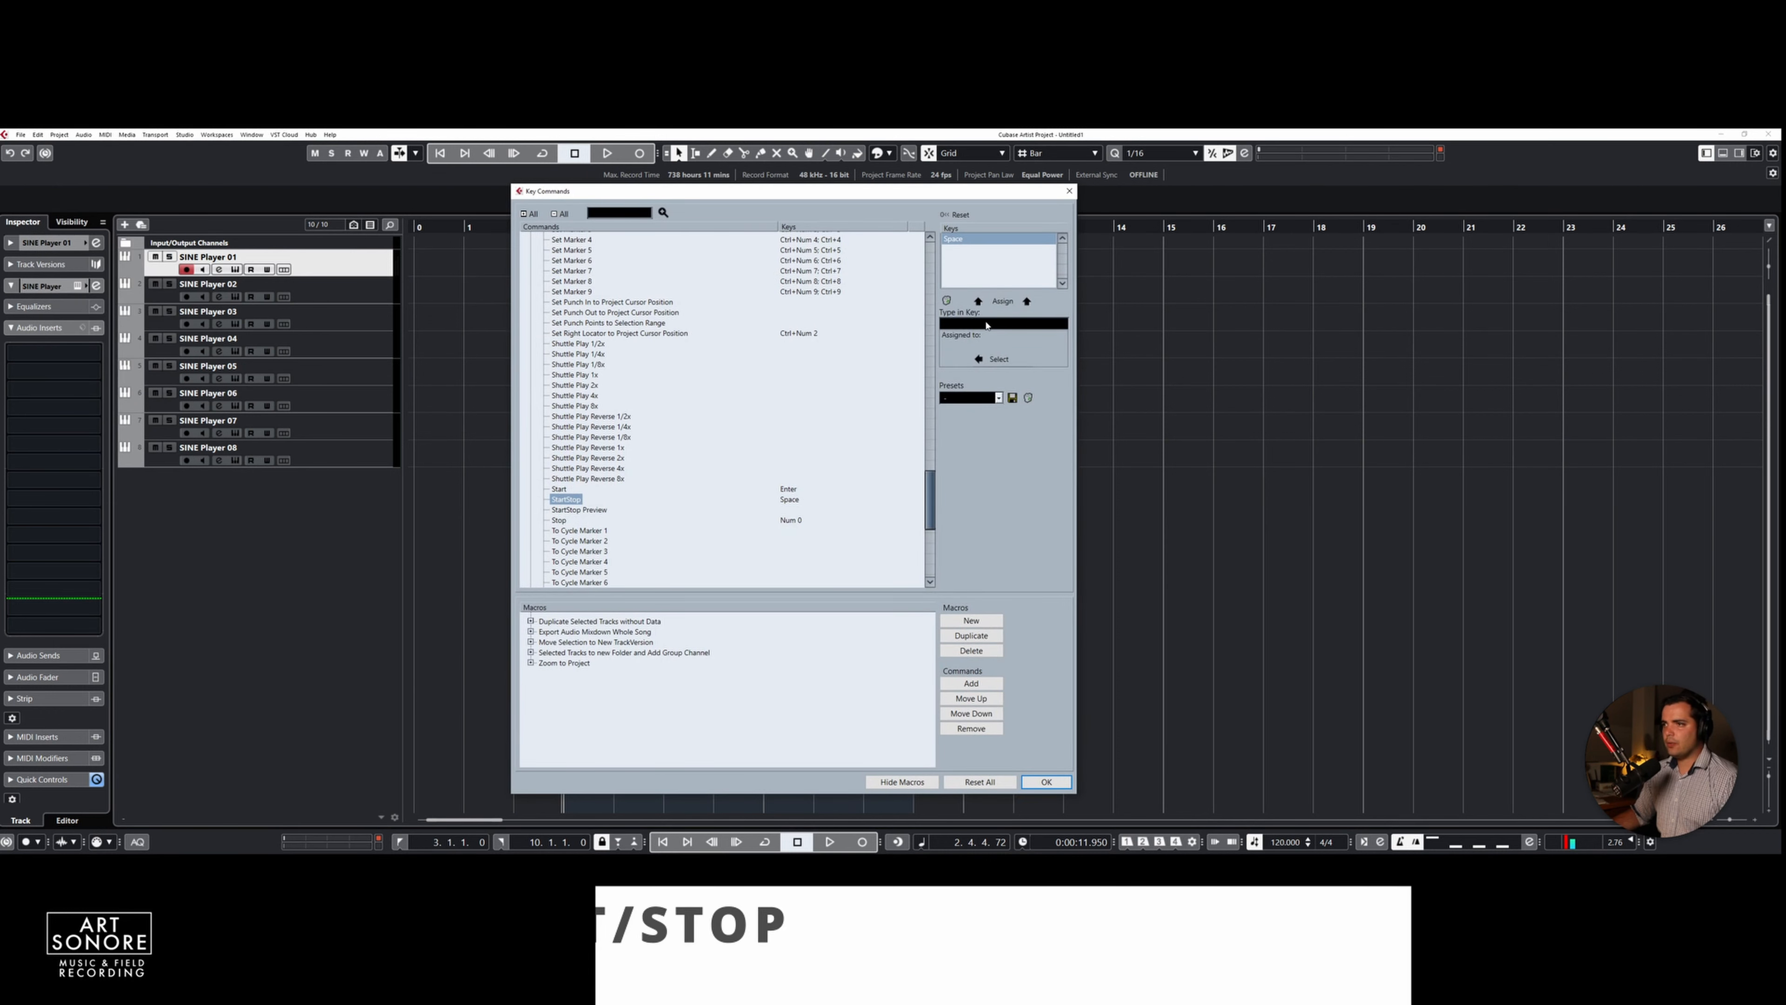
pyautogui.press('Left')
pyautogui.press('Left')
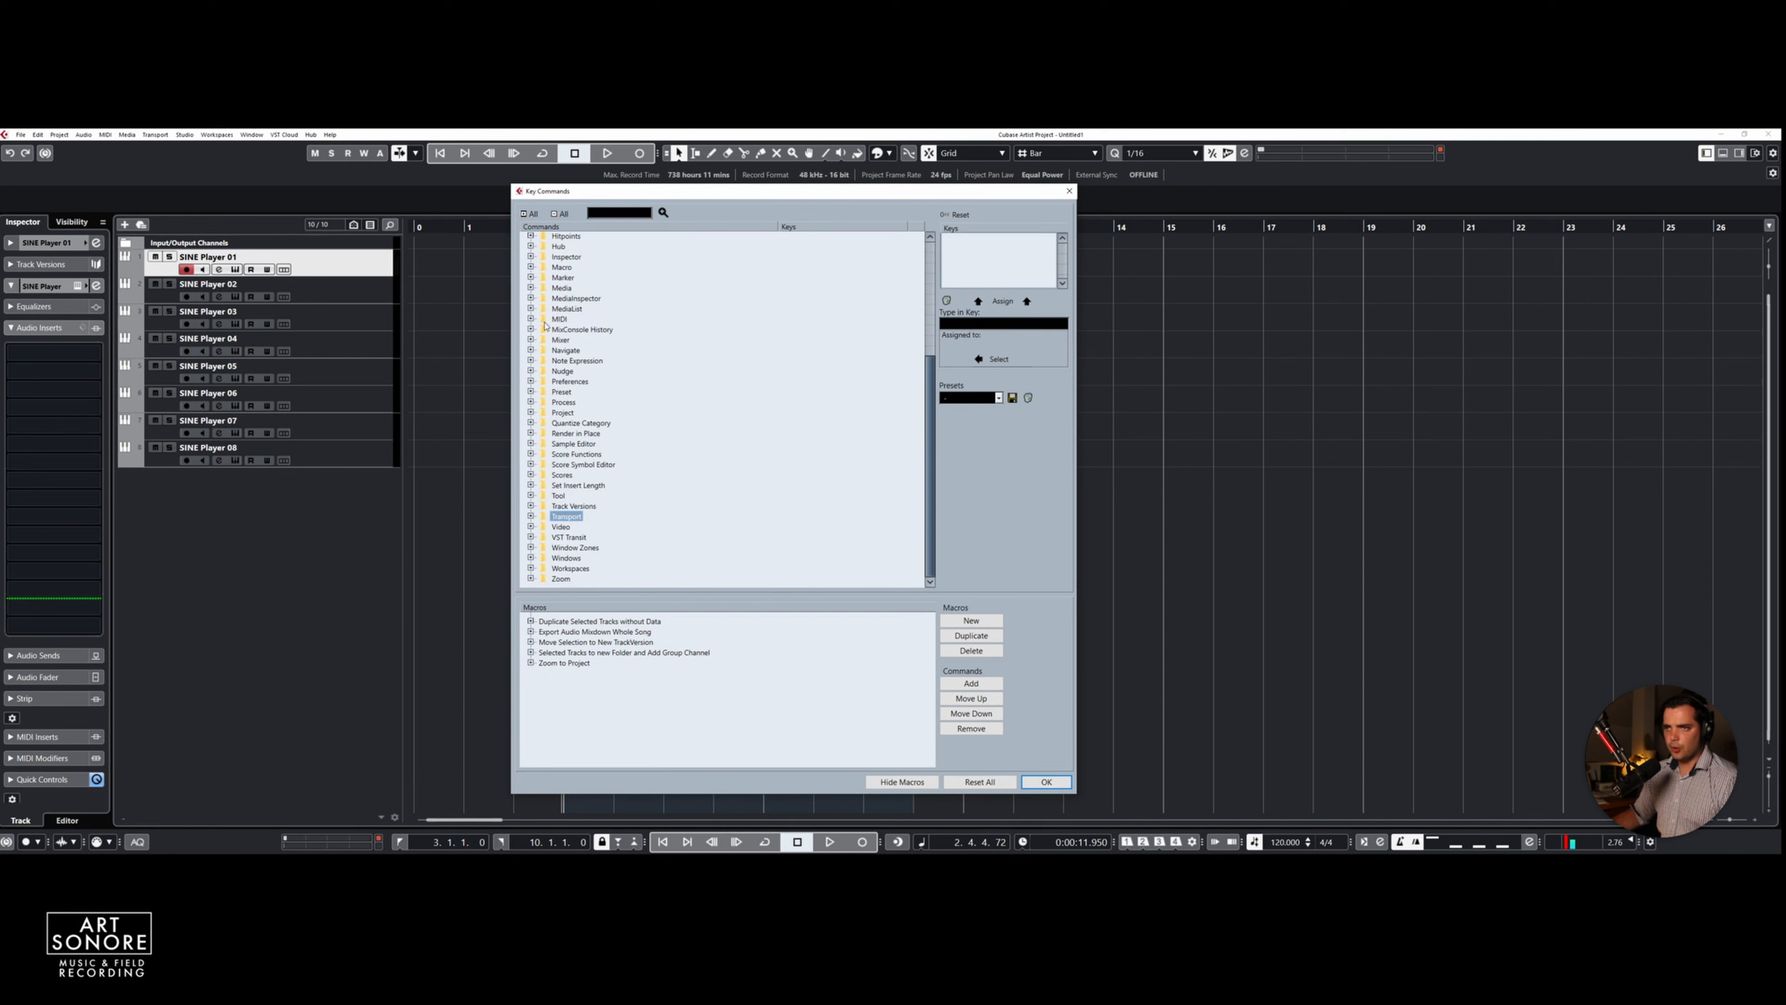
pyautogui.press('Right')
pyautogui.scroll(-20, 580, 535)
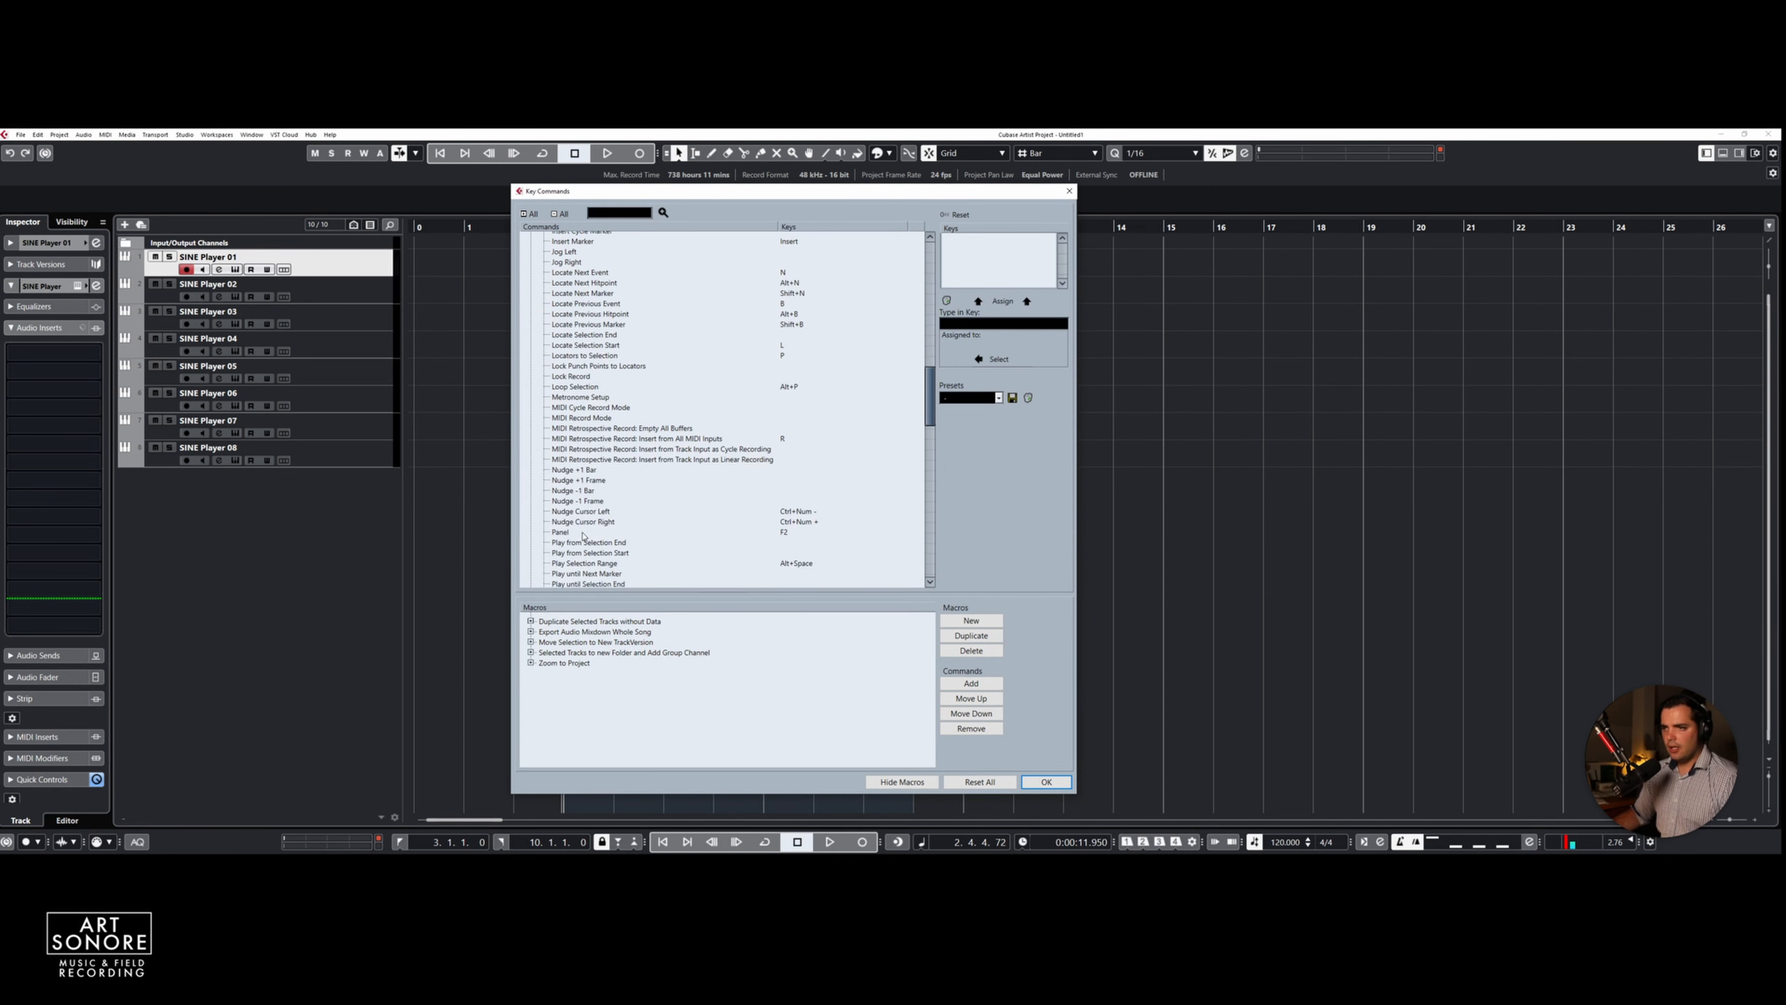
pyautogui.scroll(-7, 579, 535)
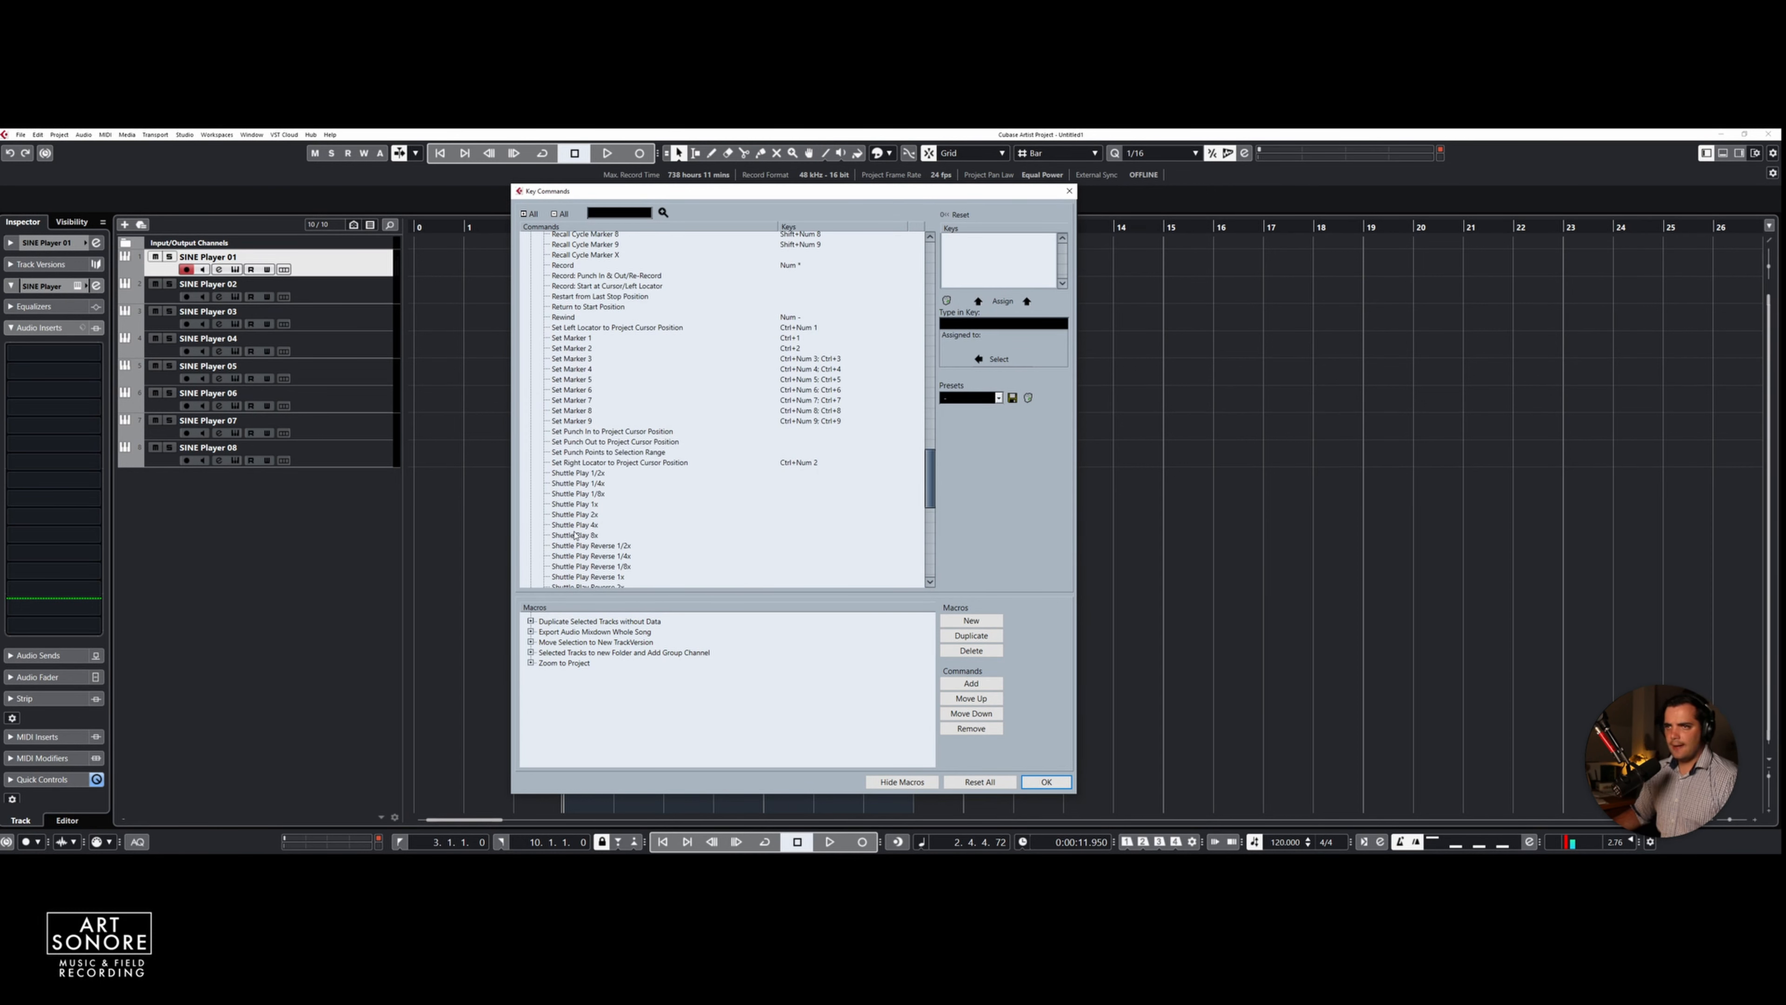